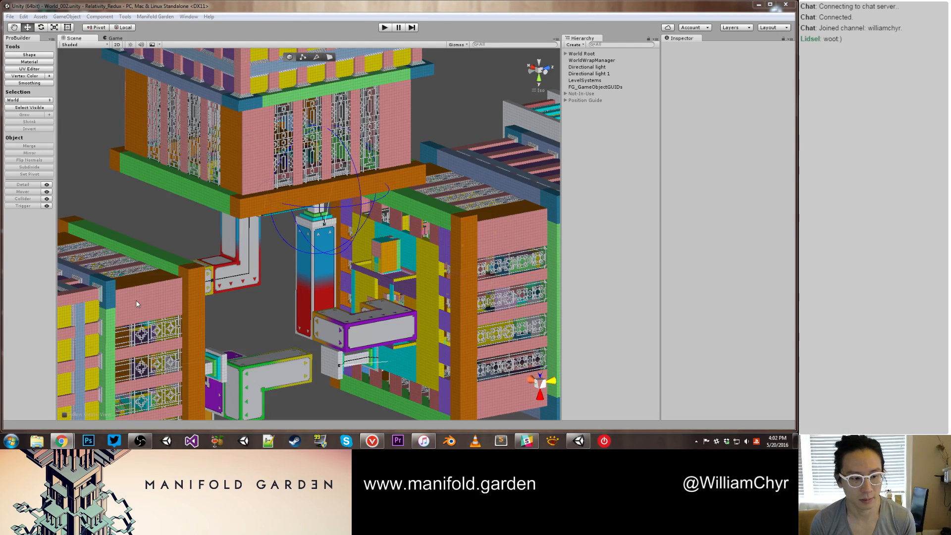
mouse_move(67, 444)
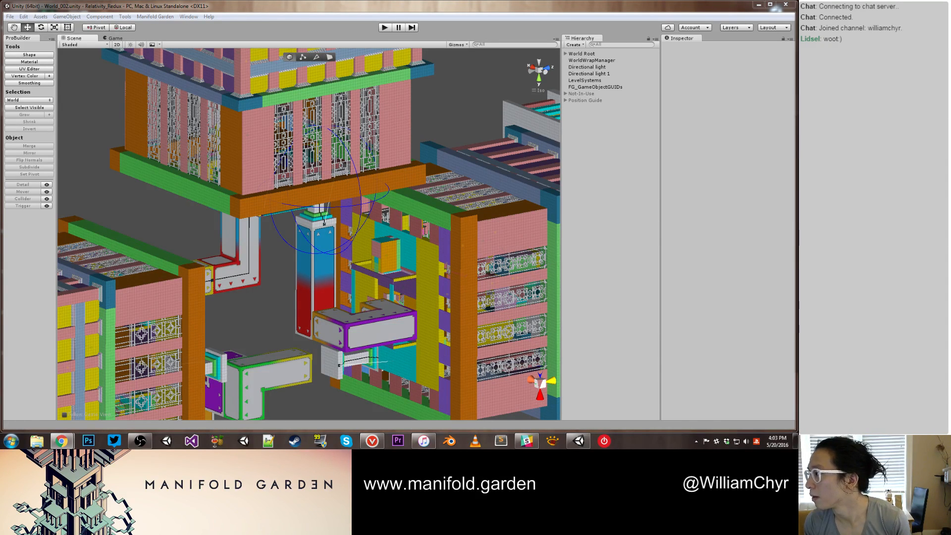
mouse_move(798, 6)
left_mouse_down()
mouse_move(693, 20)
mouse_move(799, 15)
left_mouse_up()
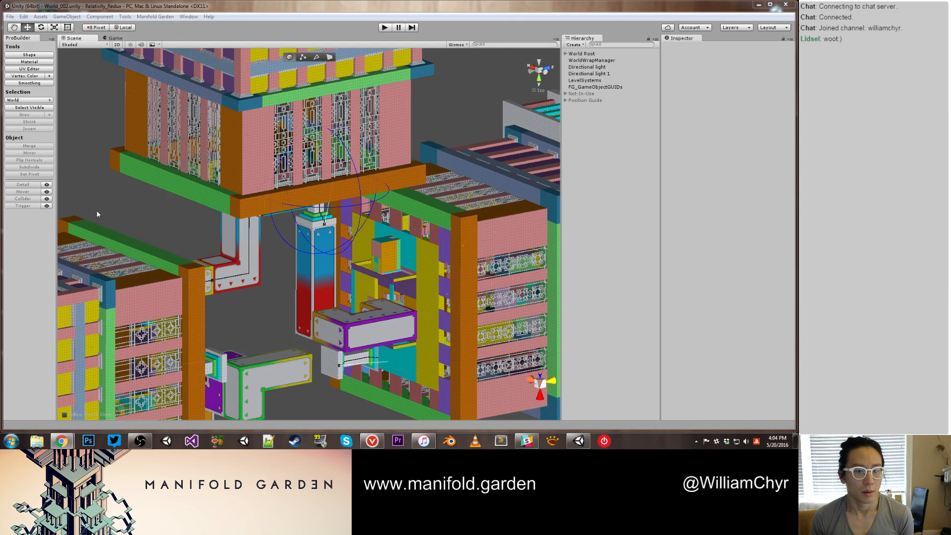
Step: Examine the coloured interlocking pipe pieces and their bases between the buildings from several angles and distances
scroll(242, 206, "down", 2)
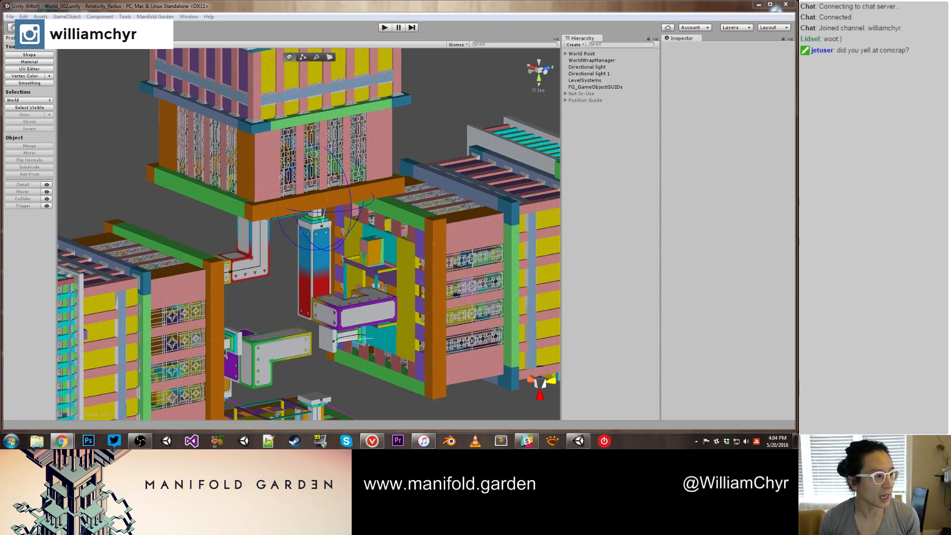
left_click(126, 170)
scroll(126, 170, "up", 5)
left_click_drag(126, 169, 244, 225, "alt")
scroll(304, 213, "down", 5)
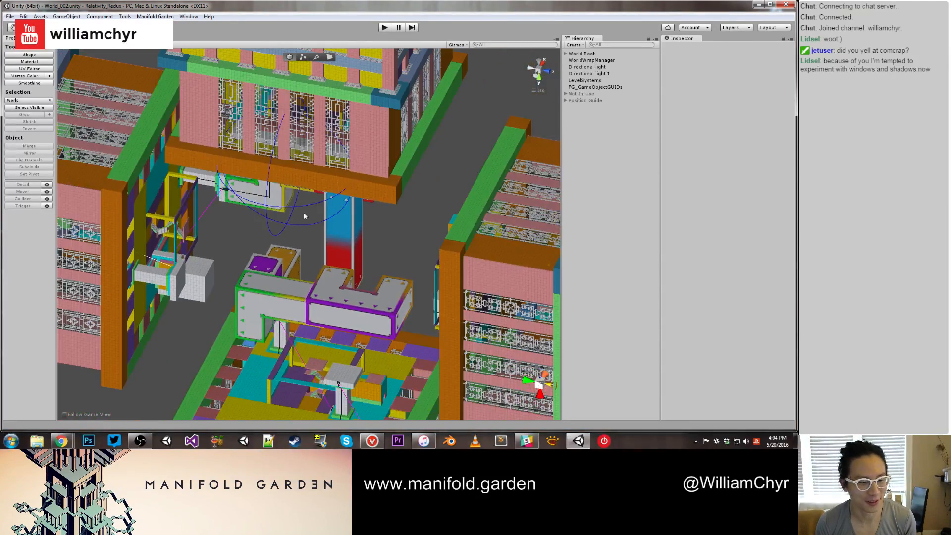
mouse_move(304, 212)
left_mouse_down("alt")
mouse_move(274, 245)
mouse_move(286, 212)
left_mouse_up("alt")
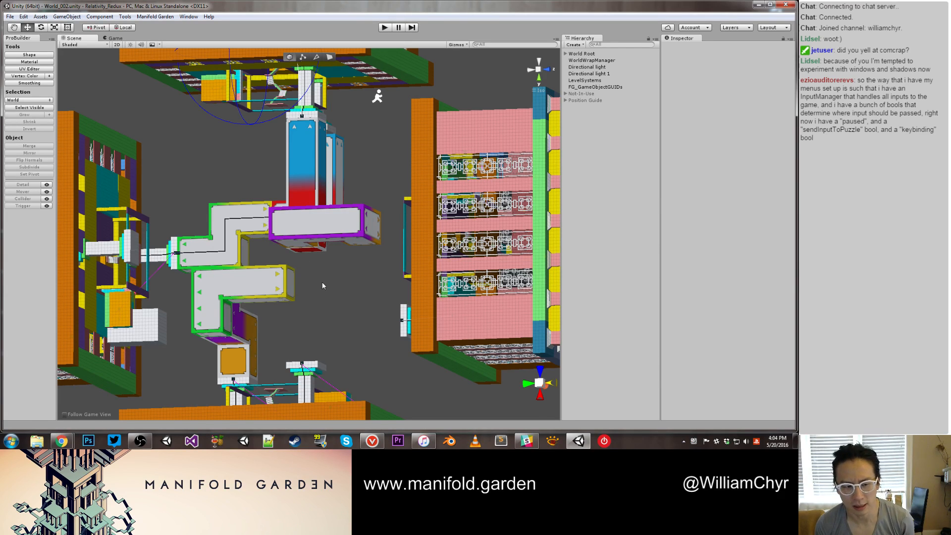
scroll(322, 281, "up", 5)
right_click_drag(300, 267, 355, 144)
scroll(389, 325, "down", 5)
scroll(311, 269, "up", 3)
scroll(269, 256, "down", 4)
scroll(322, 236, "down", 4)
scroll(354, 145, "up", 6)
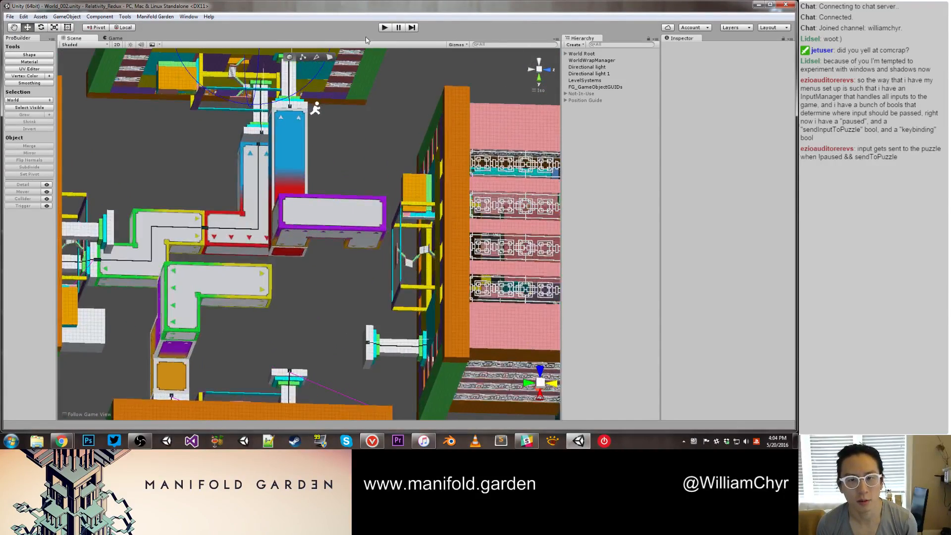
Step: Play-test the World_002_Optimized scene, walking through the large hall with latticed floor windows toward the central tower
left_click(383, 28)
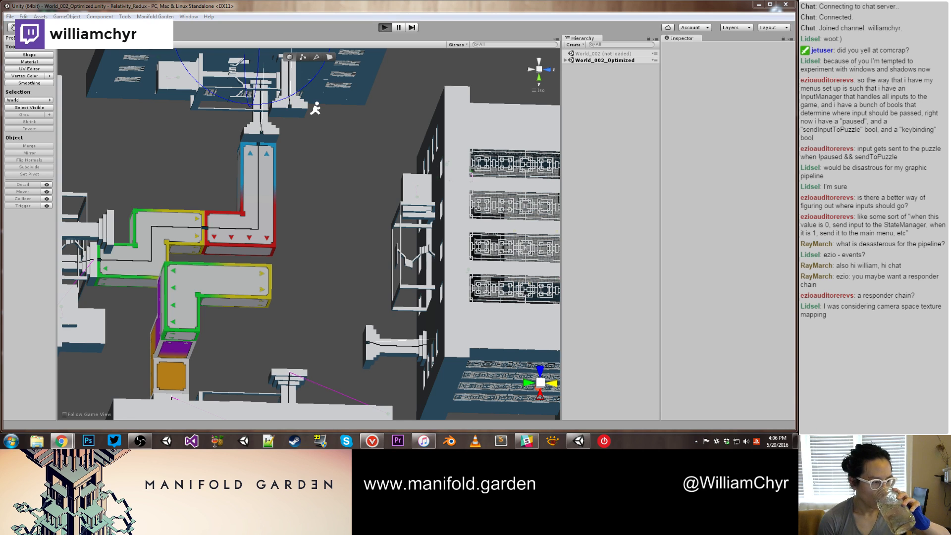
key("ctrl+p")
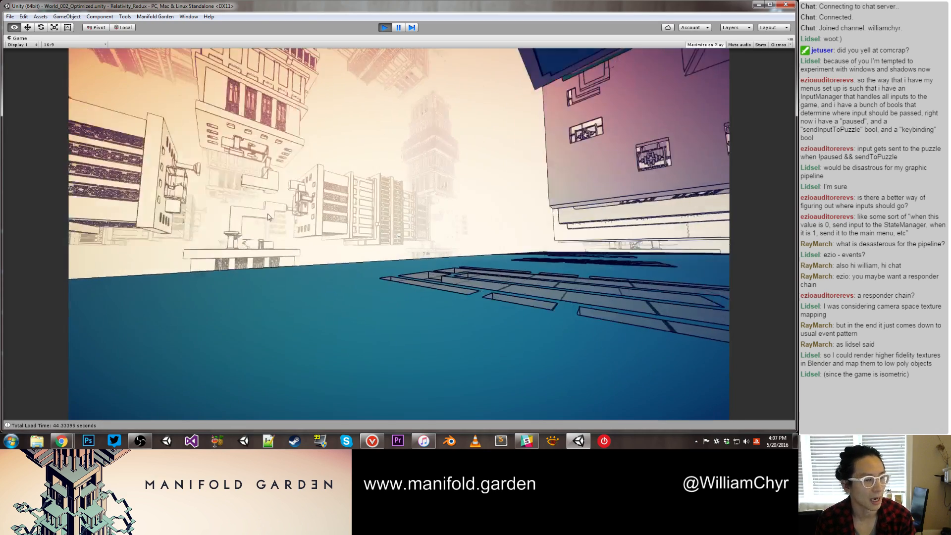
key("w")
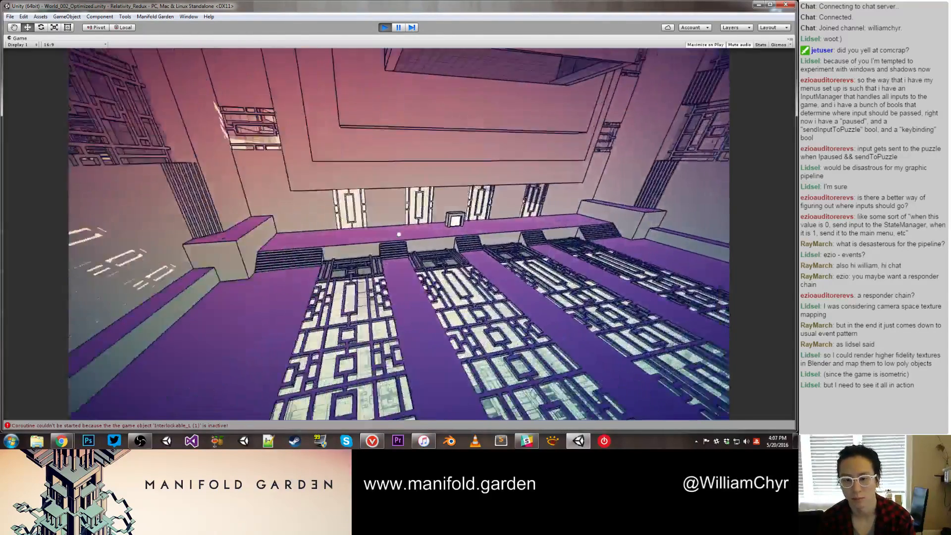
key("w")
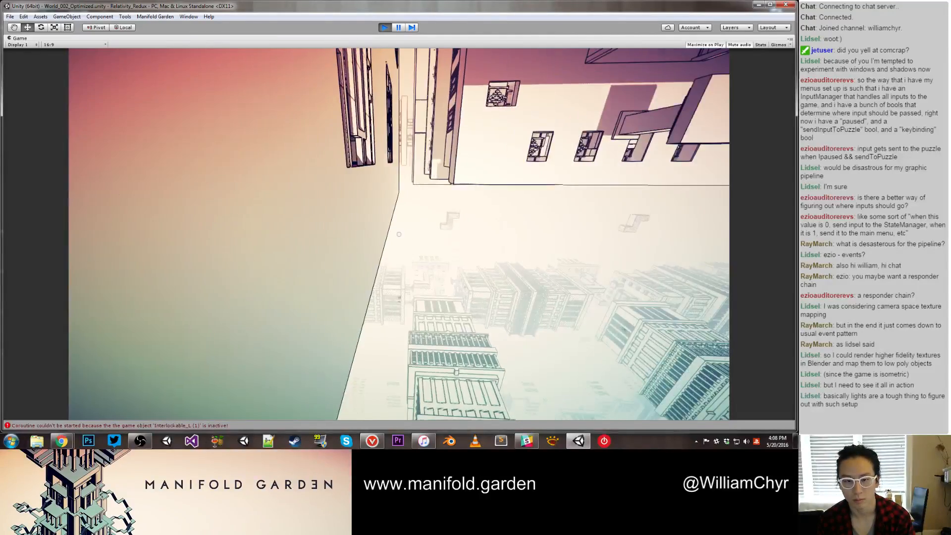
key("w")
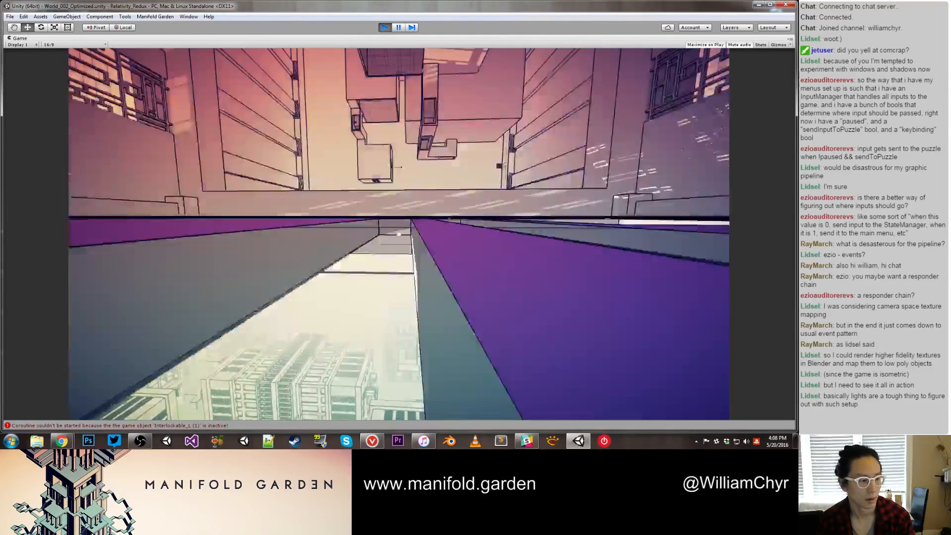
key("w")
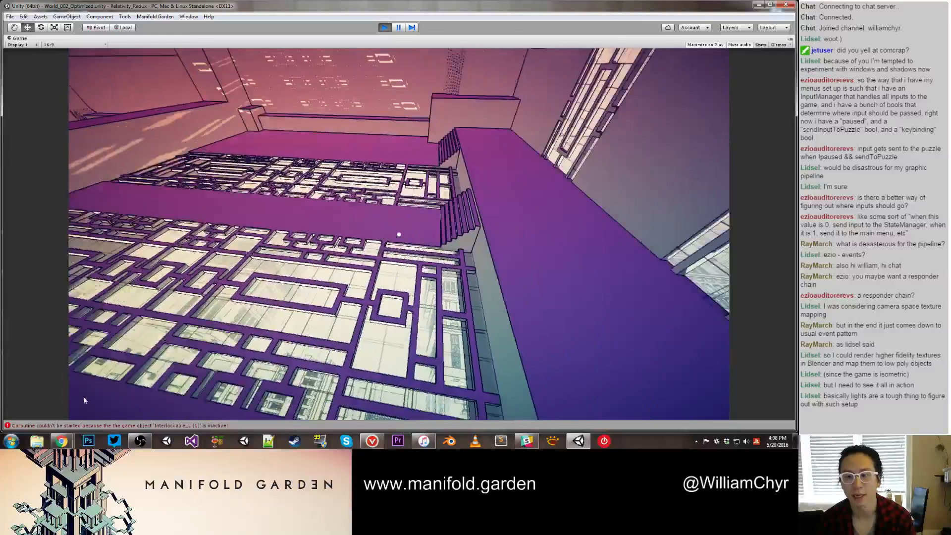
key("a")
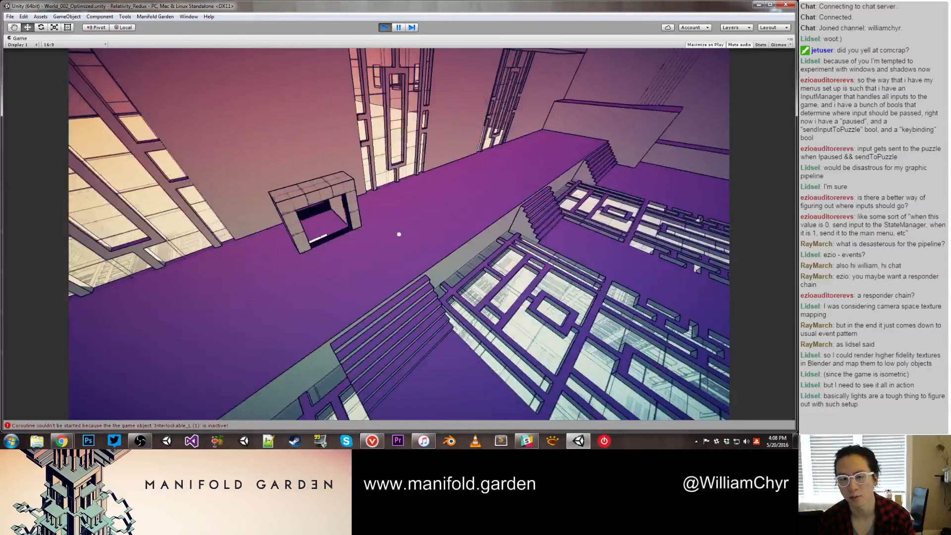
key("w")
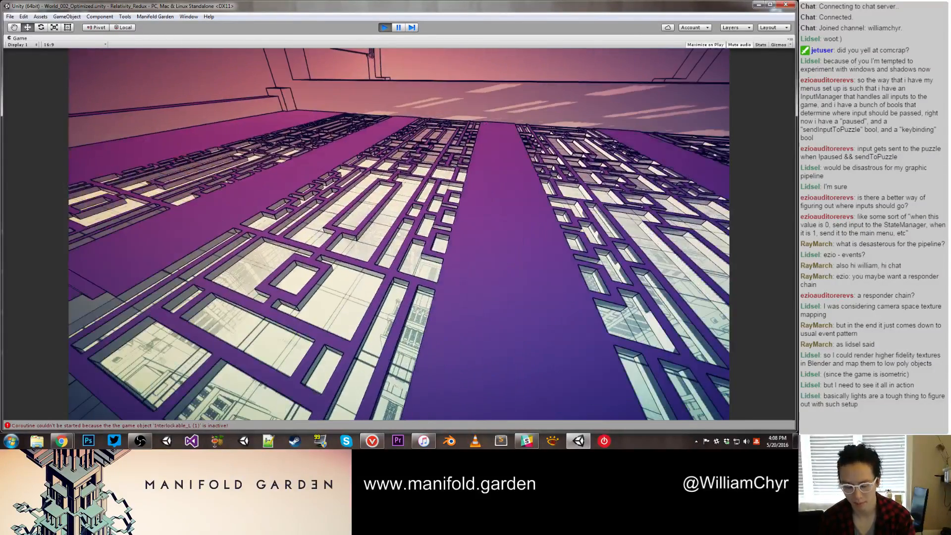
key("s")
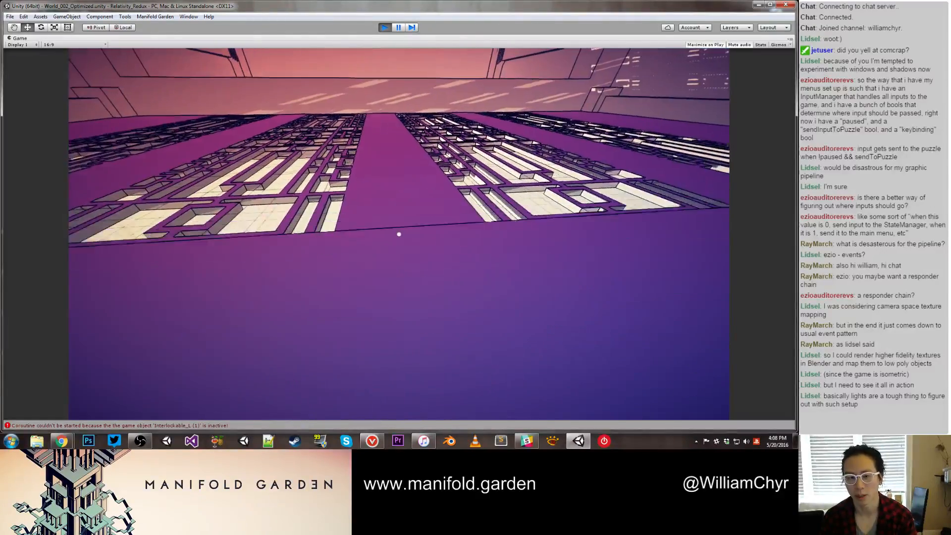
key("w")
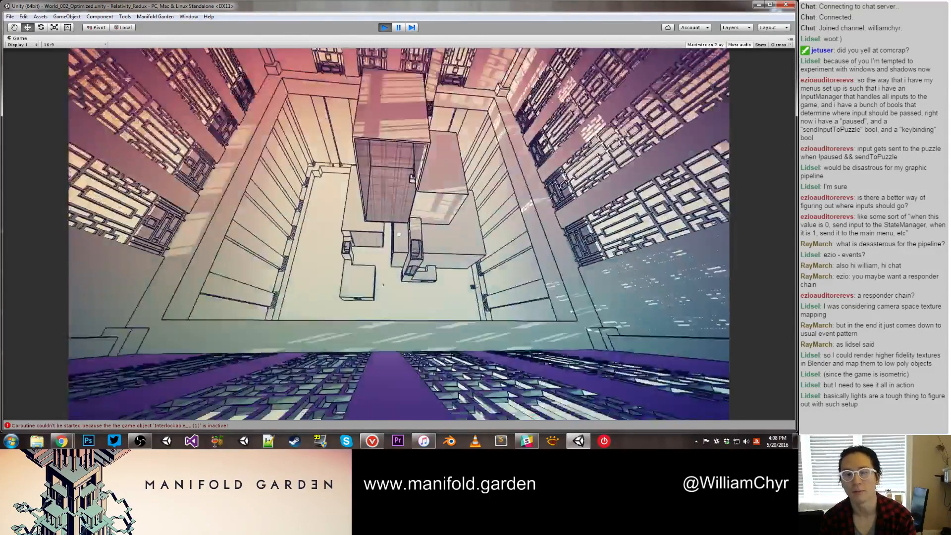
key("w")
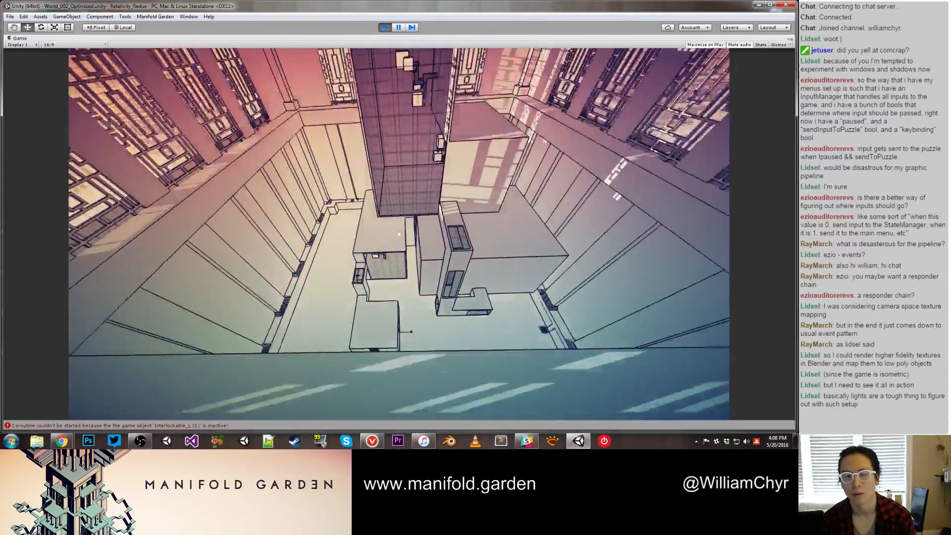
key("w")
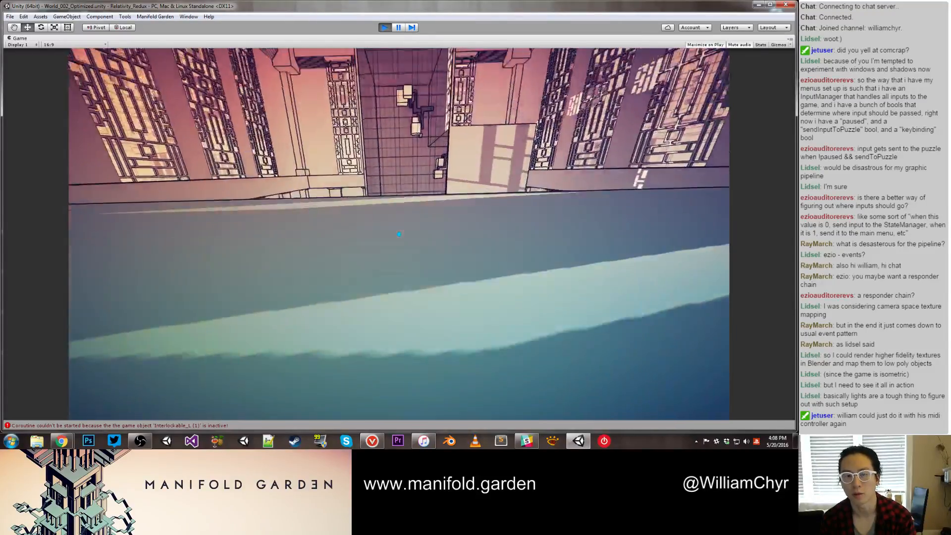
Step: Switch gravity onto other surfaces of the hall to inspect it from there, and stop the play test
left_click(398, 233)
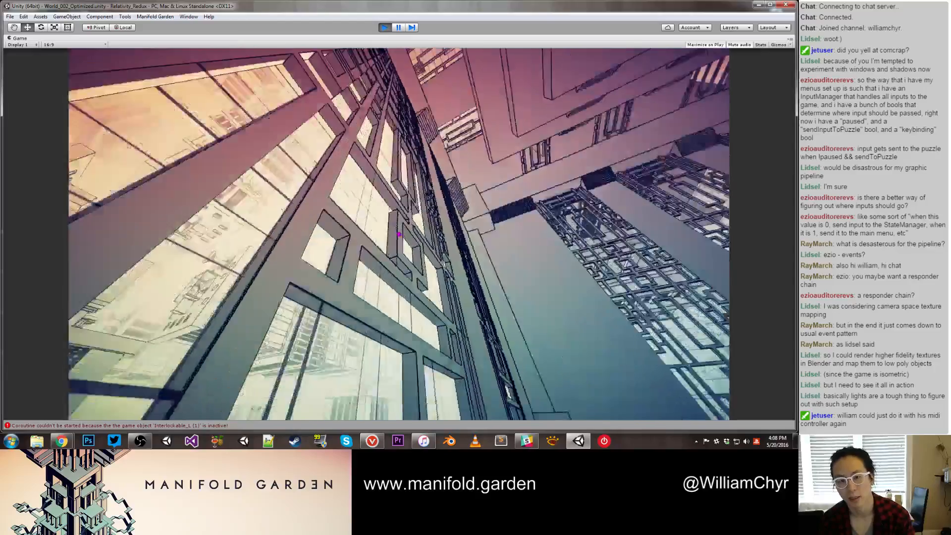
left_click(399, 233)
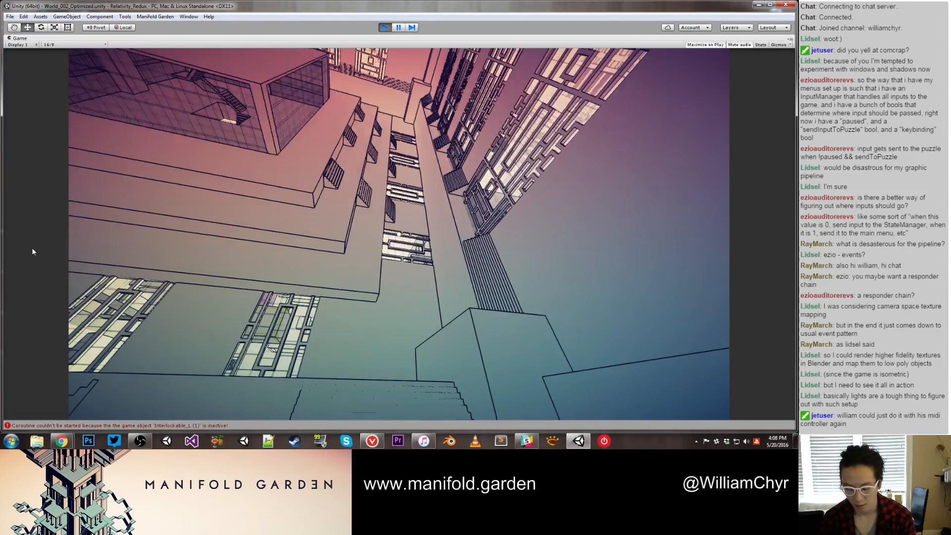
key("ctrl+p")
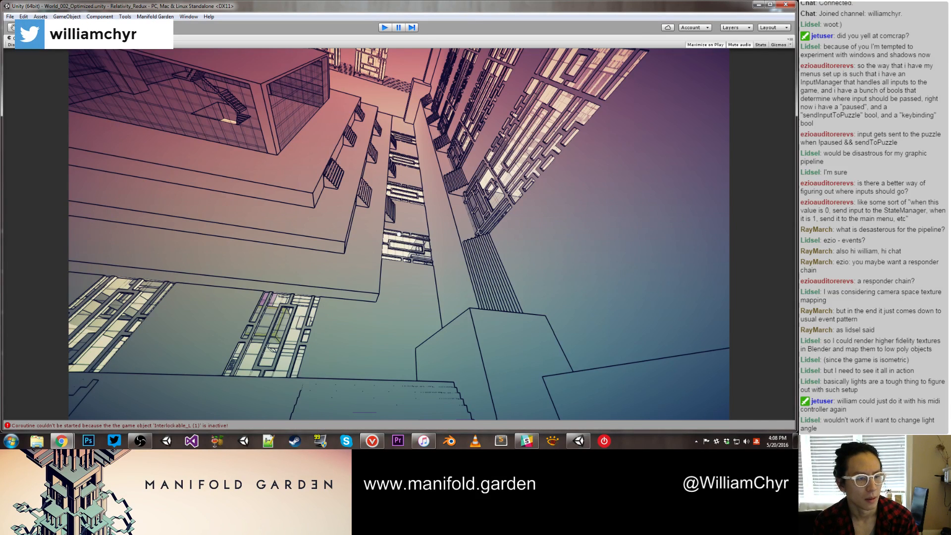
key("ctrl+p")
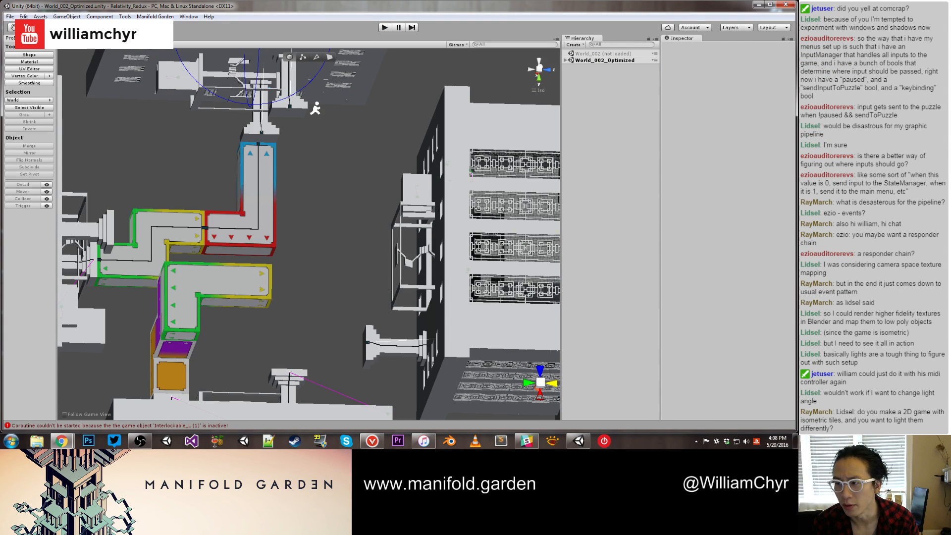
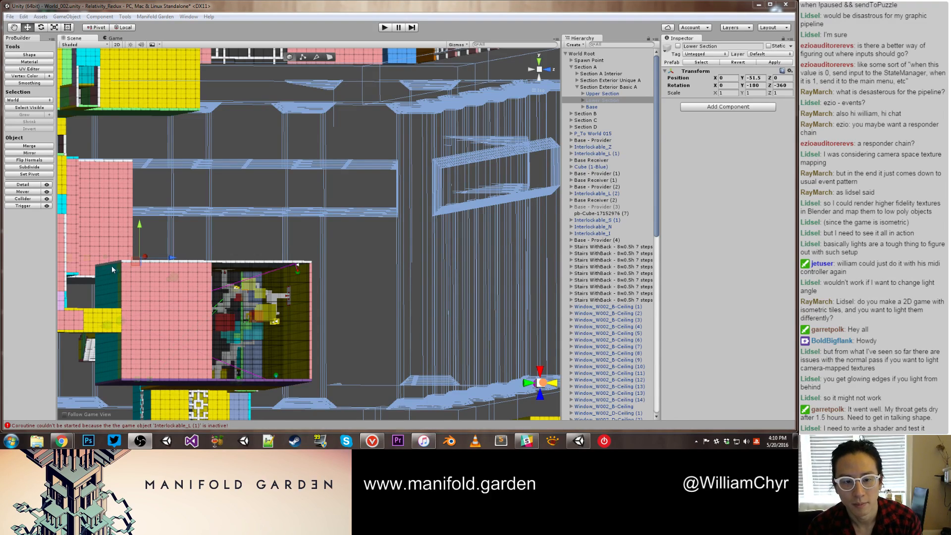
Step: Delete the Tunnel A2-A3 object that contains the staircase segment and straight tunnel from Section A Interior
left_click(284, 222)
scroll(273, 227, "down", 10)
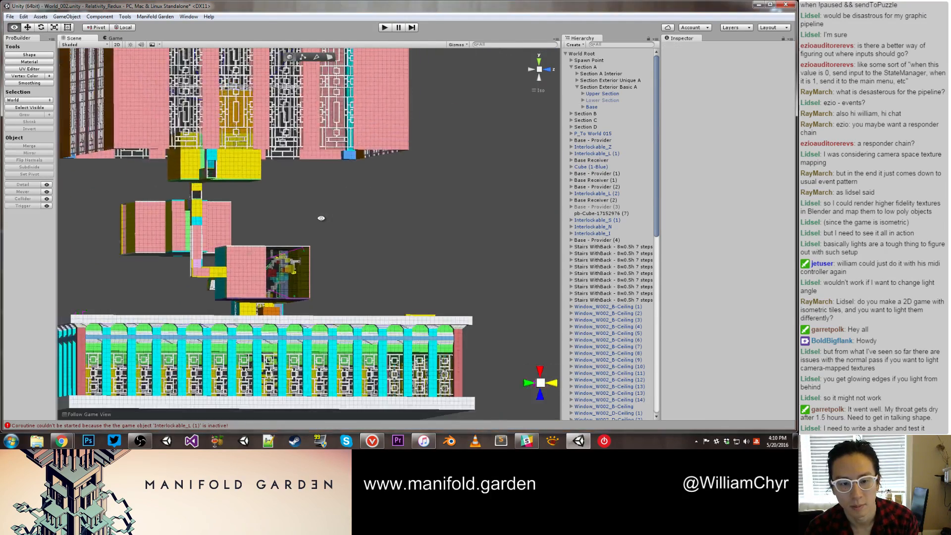
left_click_drag(321, 216, 243, 287, "alt")
middle_click_drag(243, 288, 393, 215)
left_click_drag(394, 214, 317, 237, "alt")
scroll(352, 228, "up", 8)
middle_click_drag(317, 238, 396, 223)
left_click_drag(396, 223, 390, 117, "alt")
scroll(360, 175, "up", 5)
left_click(390, 117)
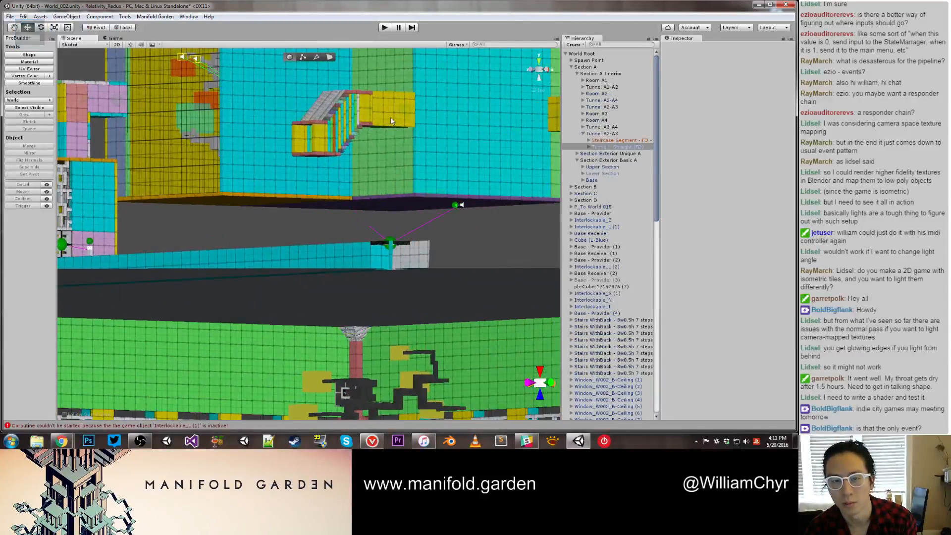
left_click(602, 133)
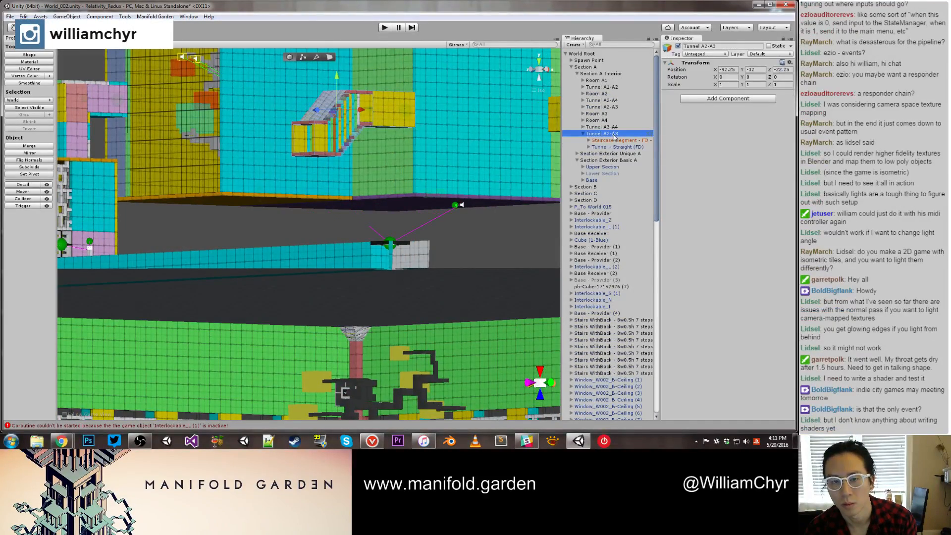
right_click(614, 134)
left_click(634, 181)
Step: Delete the Activator Button (Gravity 4) mounted on the green wall of Room A2
scroll(437, 105, "down", 5)
left_click_drag(437, 106, 402, 138, "alt")
scroll(411, 135, "up", 5)
left_click(416, 123)
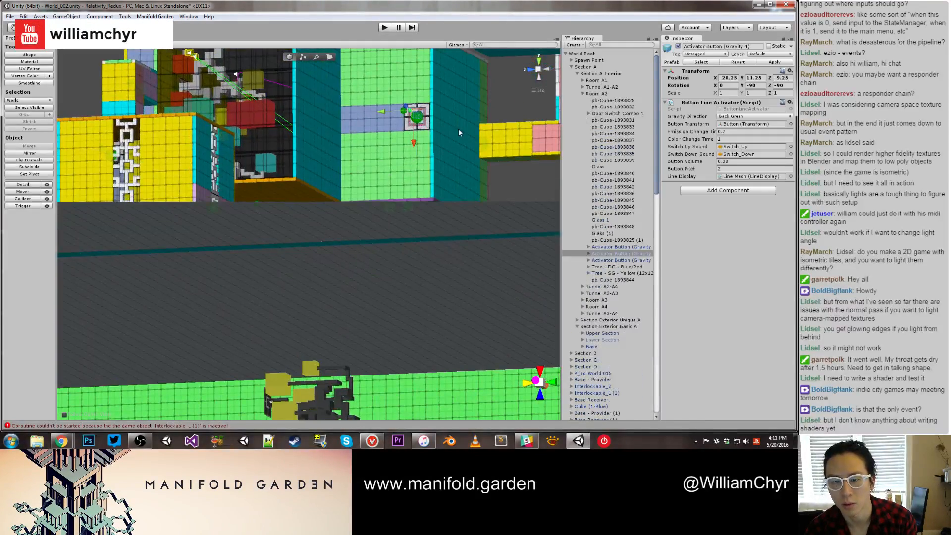
right_click(611, 253)
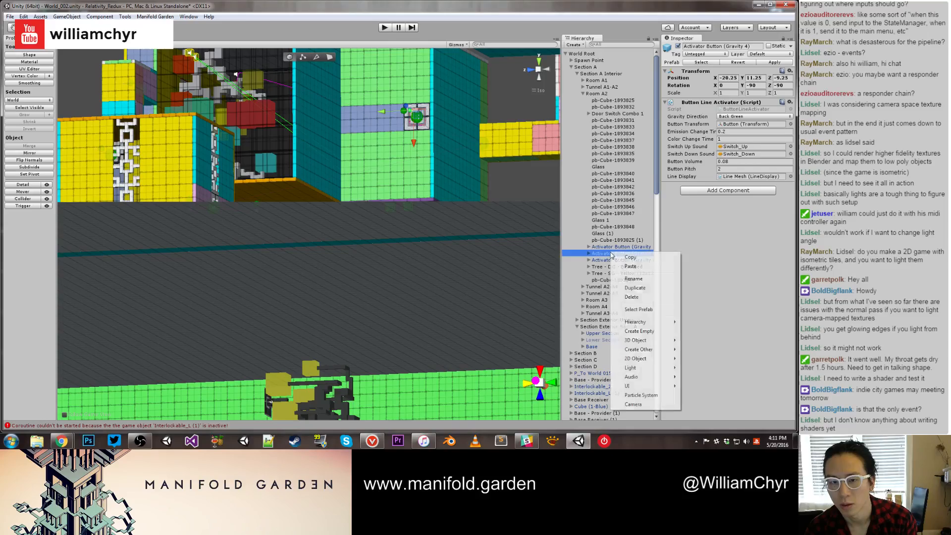
left_click(648, 297)
Step: Deactivate the two ceiling slabs of Room A2, pb-Cube-1893844 and pb-Cube-1893834
left_click_drag(420, 124, 373, 132, "alt")
left_click(372, 133)
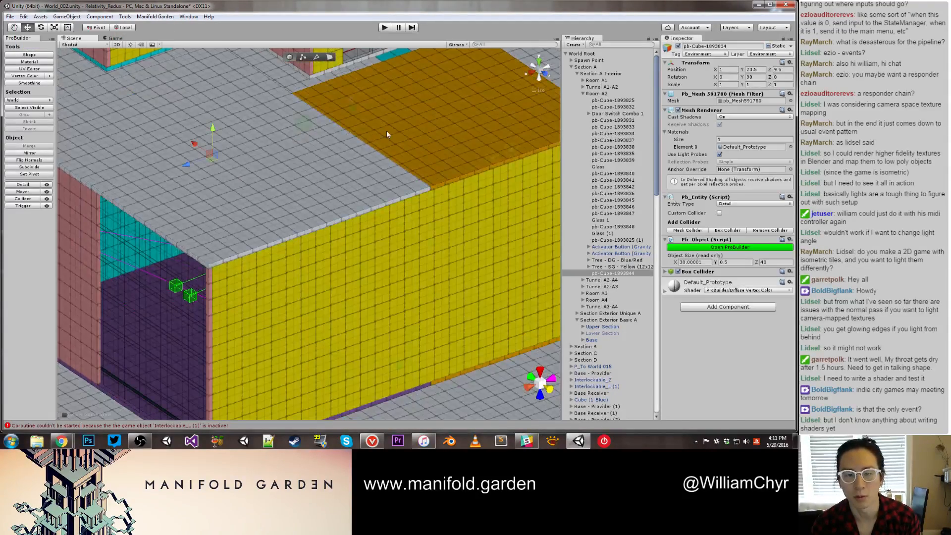
key("alt+shift+a")
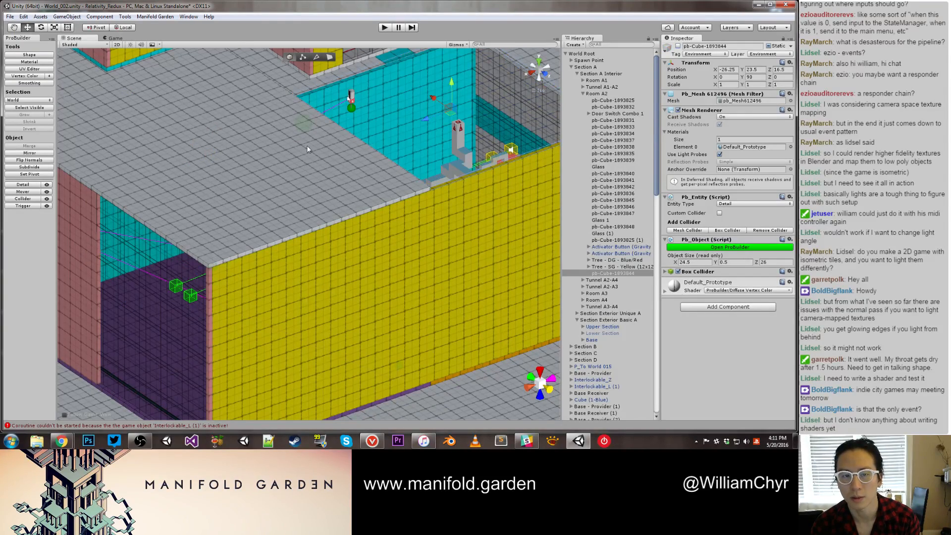
left_click(307, 149)
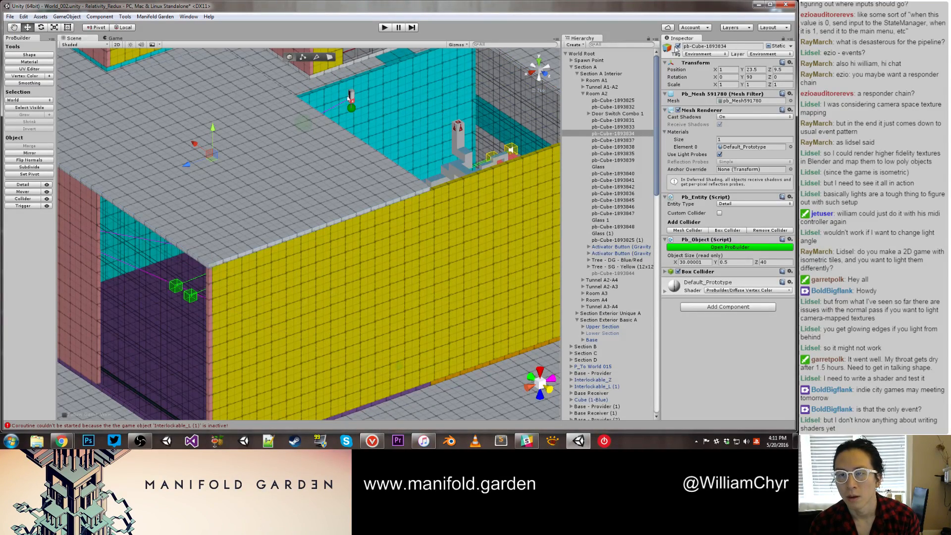
key("alt+shift+a")
Step: Delete the wall blocks pb-Cube-1893837 and pb-Cube-1893838 above the lower green wall section in Room A2
left_click_drag(322, 112, 358, 186, "alt")
left_click(356, 187)
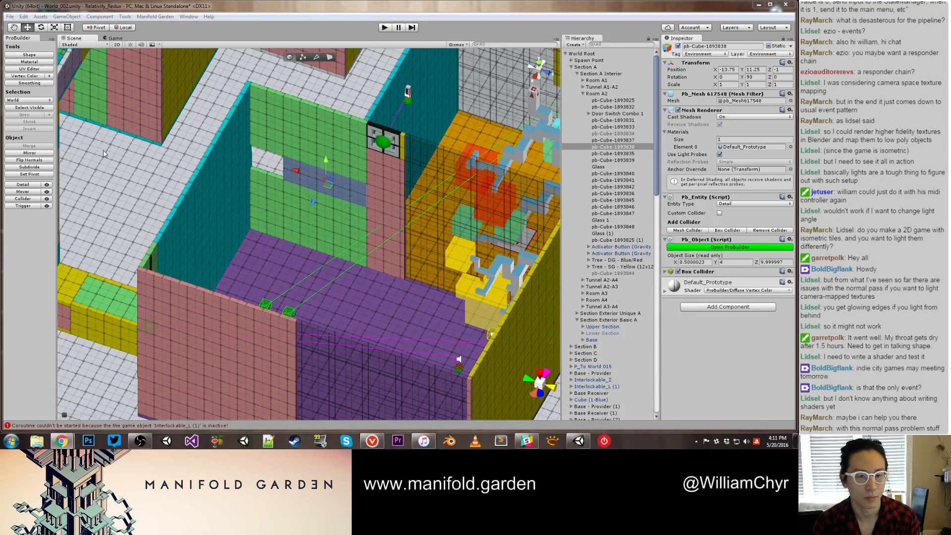
left_click(317, 134, "shift")
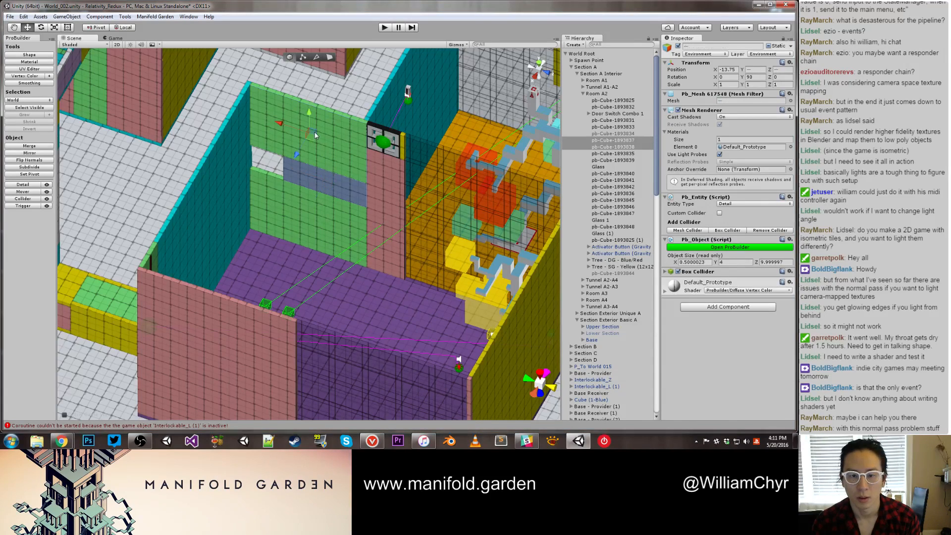
right_click(602, 143)
left_click(627, 186)
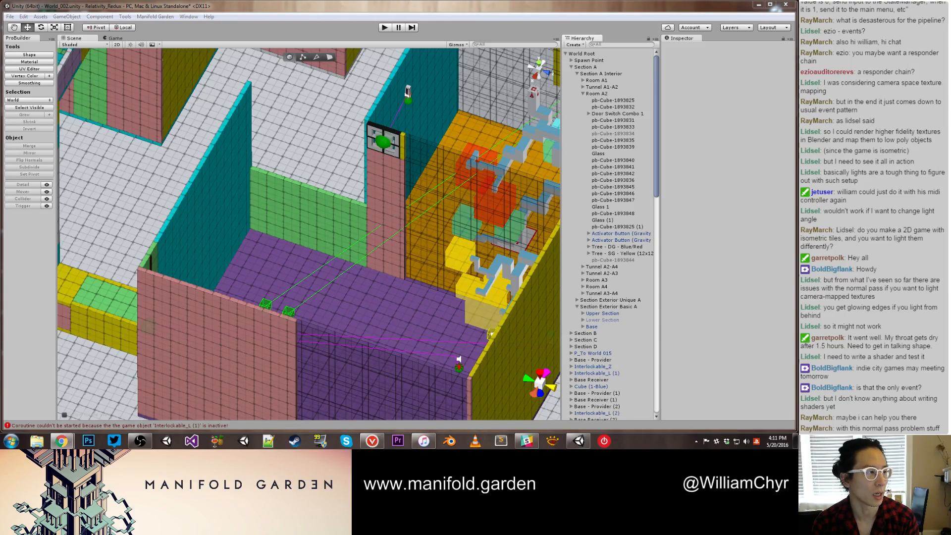
Step: In Chrome, open the blog post Unity Shaders – Depth and Normal Textures (Part 1), select its address for sharing, and close the page
left_click(61, 441)
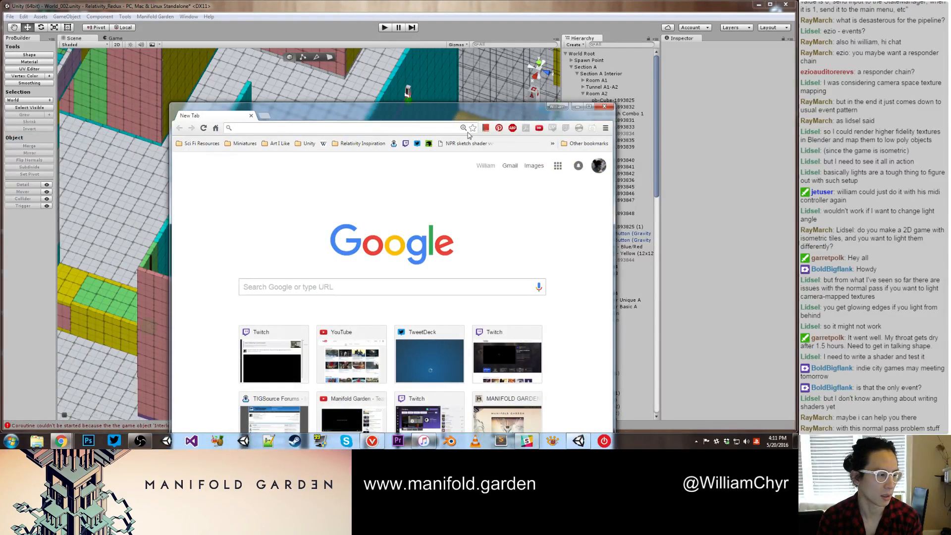
type("wi")
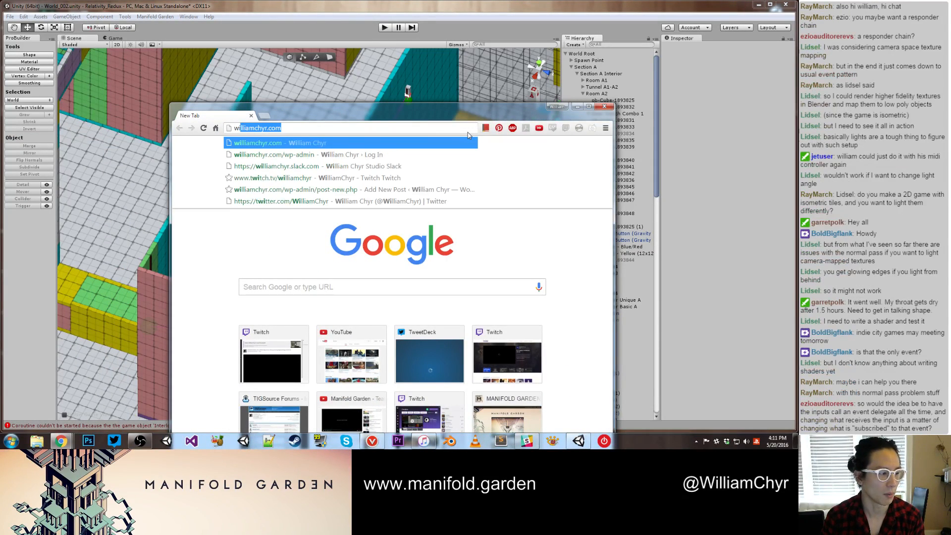
type("llaimc")
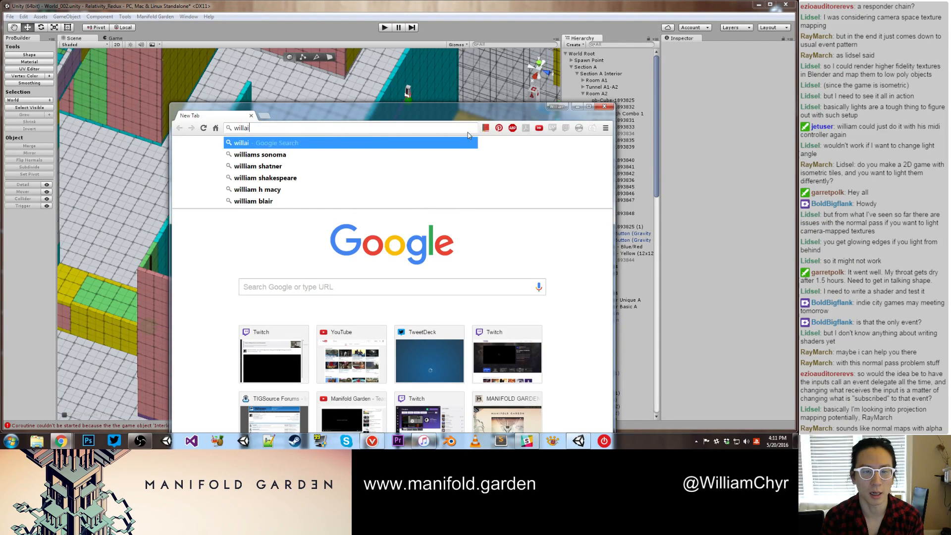
key("BackSpace")
key("BackSpace")
key("BackSpace")
key("BackSpace")
type("iamchyr")
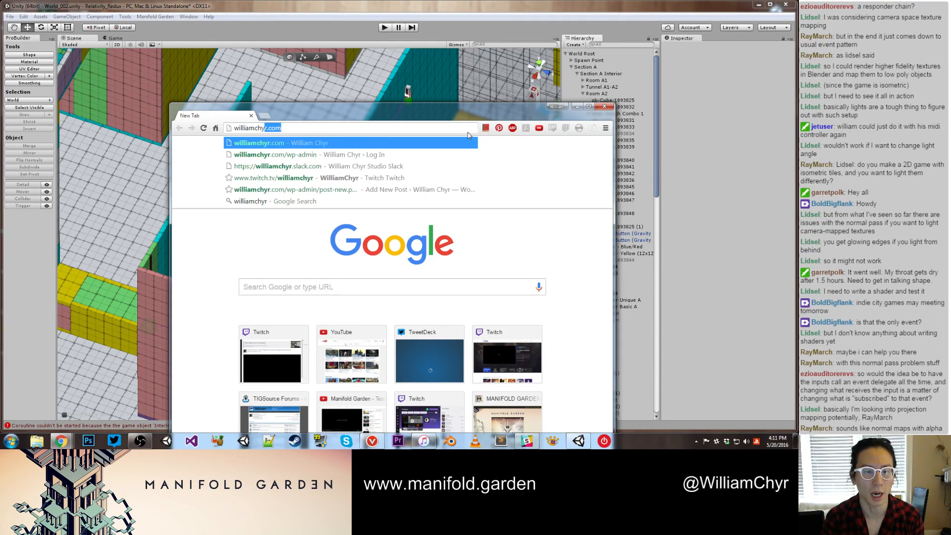
type(" depth")
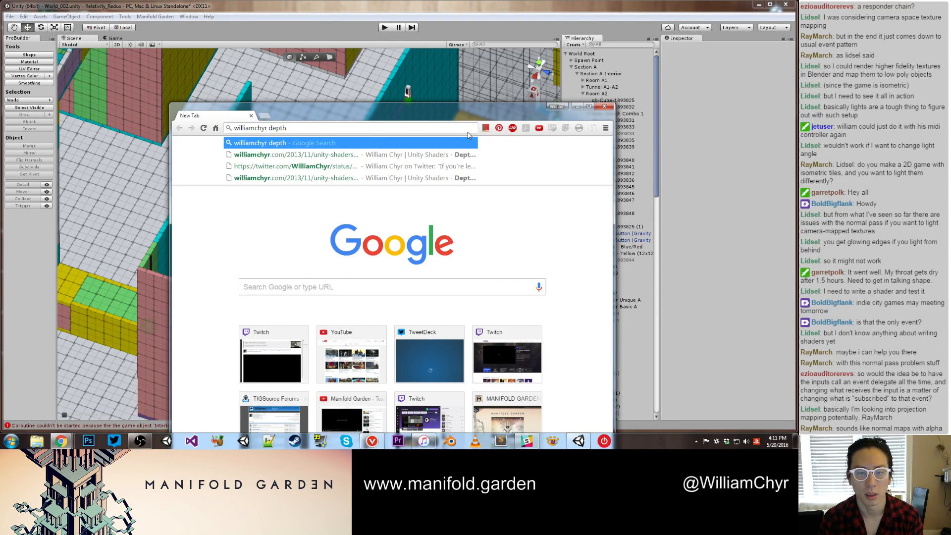
key("Down")
key("Return")
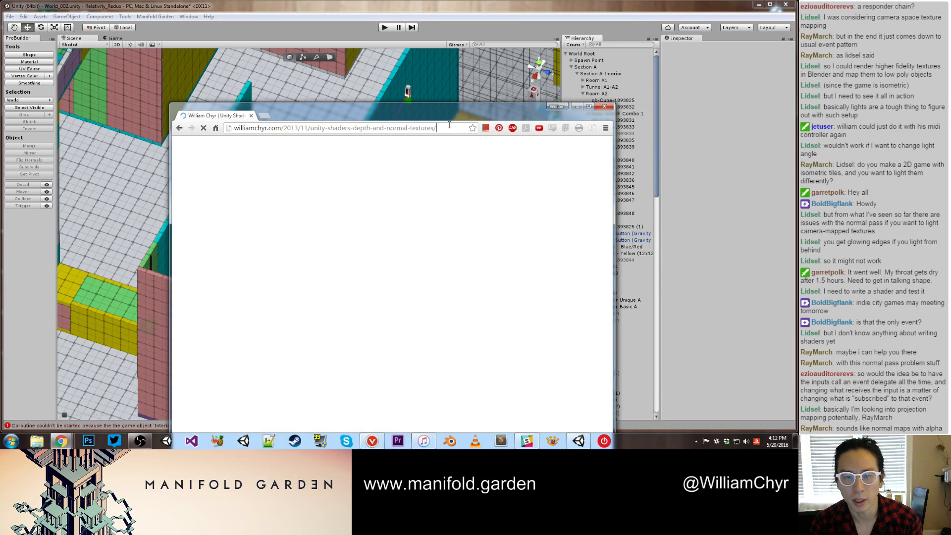
left_click(279, 128)
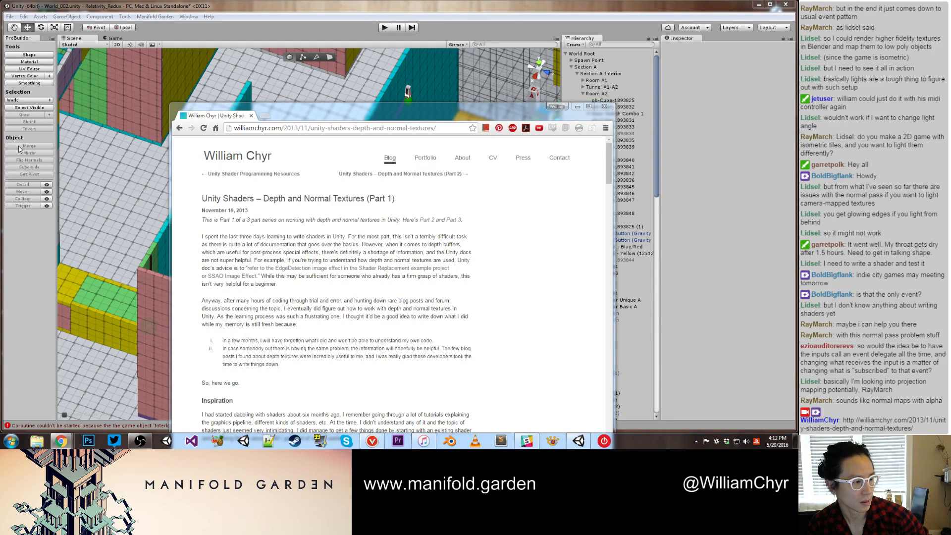
left_click(251, 116)
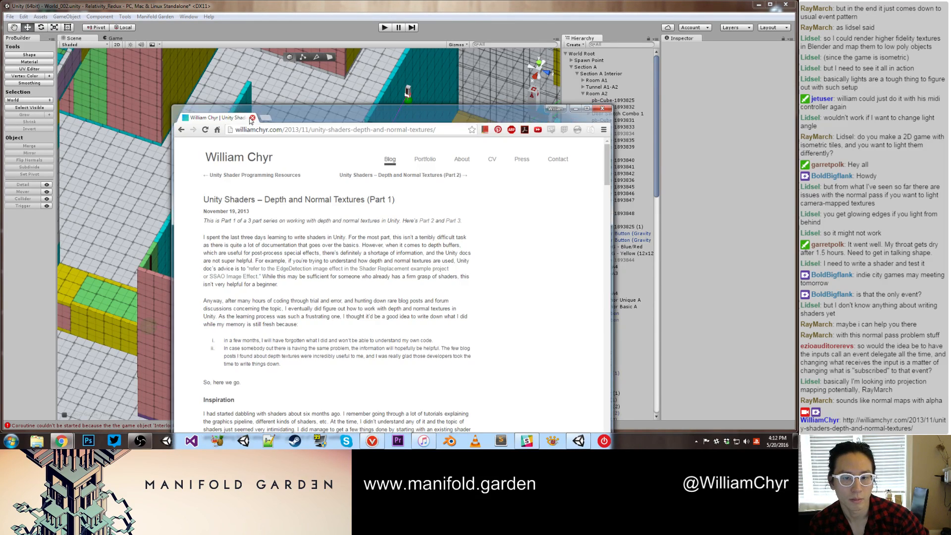
Step: Raise the top face of the green wall pb-Cube-1893839 in Room A2 to make the wall 24 high, and reset its pivot
left_click(358, 205)
key("f")
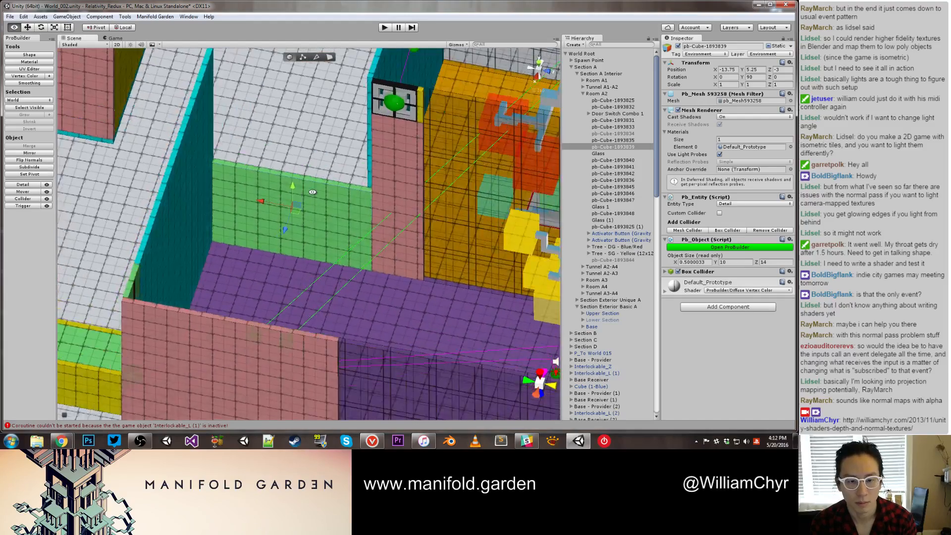
key("g")
left_click(307, 221)
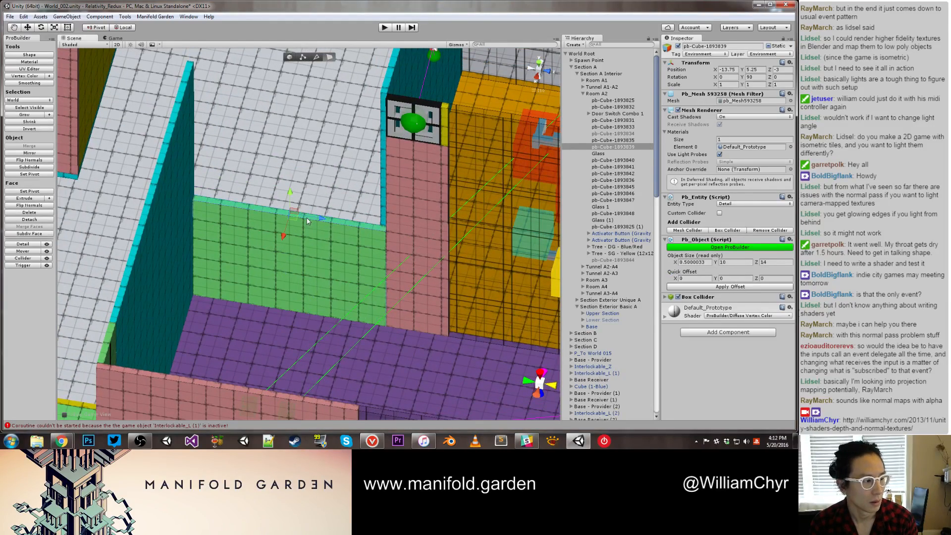
left_click_drag(336, 225, 328, 240, "alt")
middle_click_drag(314, 224, 280, 263)
scroll(294, 243, "down", 5)
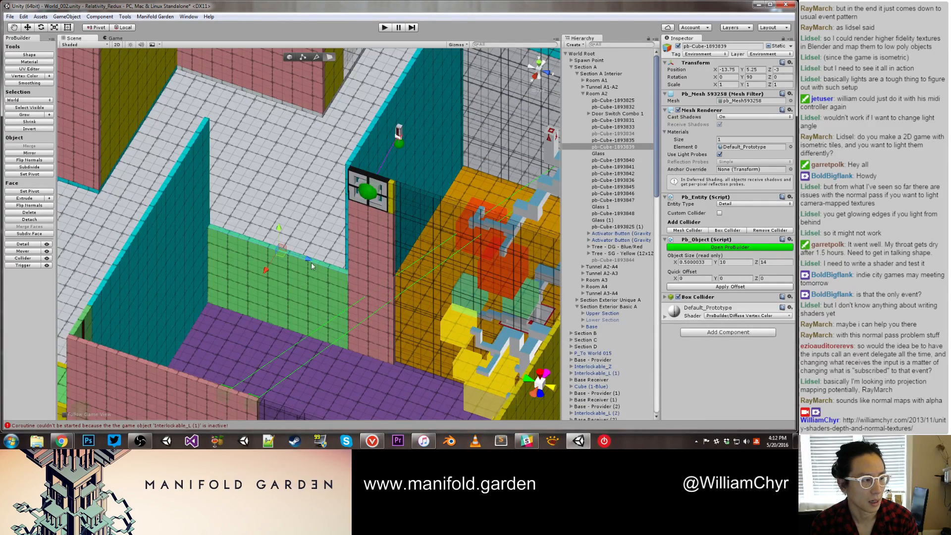
scroll(315, 272, "up", 3)
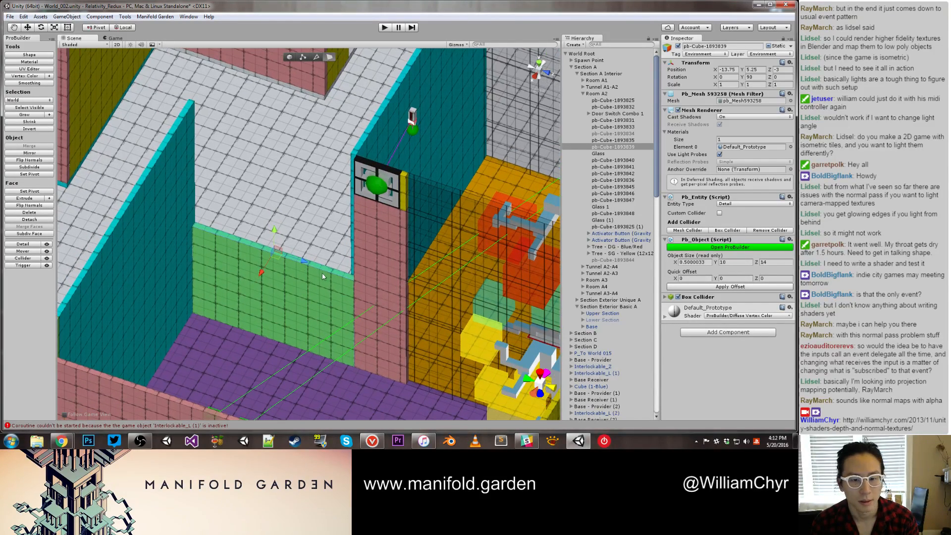
left_click_drag(270, 228, 270, 110)
key("g")
key("ctrl+j")
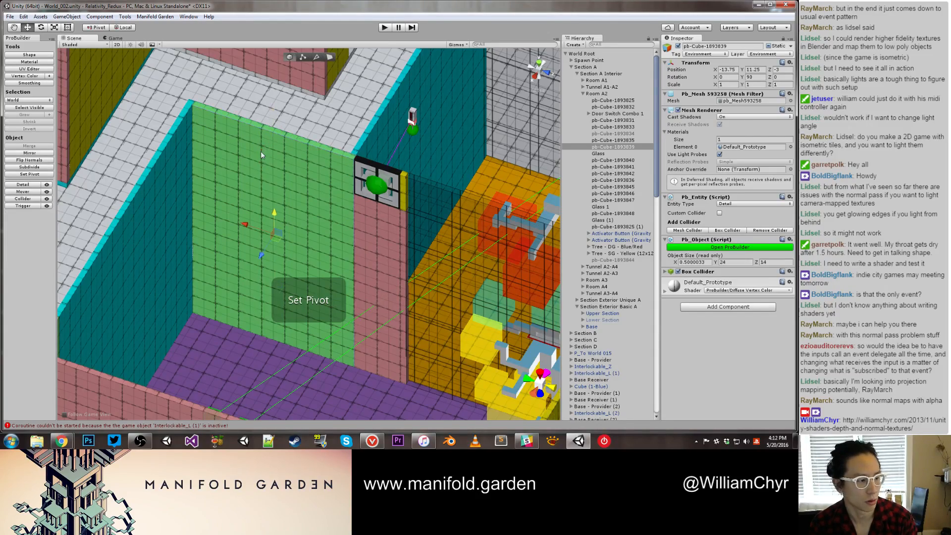
Step: Reactivate the two ceiling slabs of Room A2, pb-Cube-1893834 and pb-Cube-1893844
left_click_drag(261, 151, 420, 225, "alt")
double_click(613, 259)
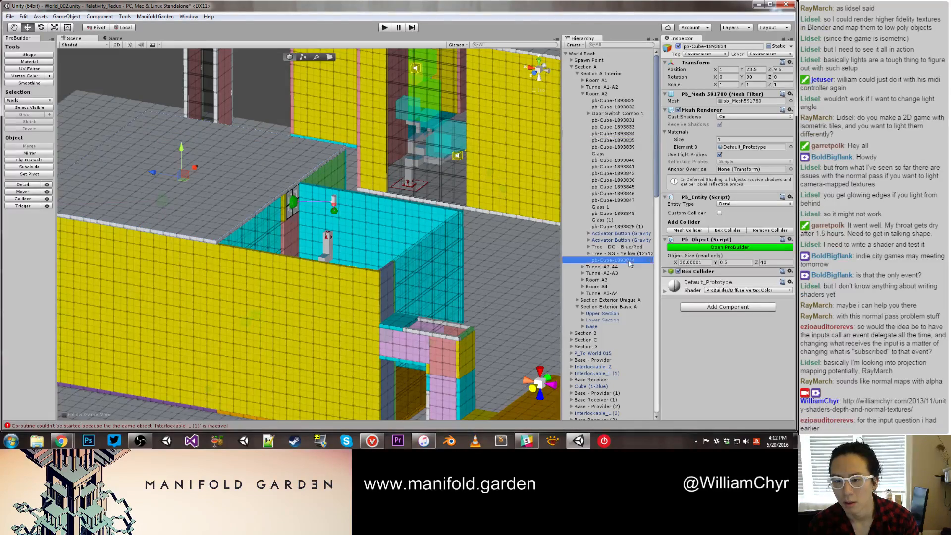
left_click(677, 46)
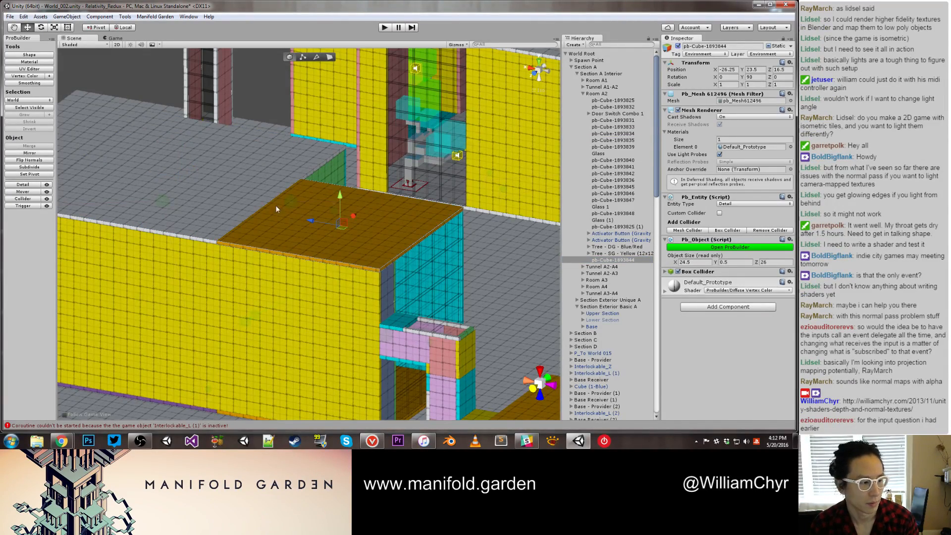
Step: Deactivate the Section Exterior Unique A group of Section A to hide its exterior window pieces
left_click_drag(201, 227, 344, 172, "alt")
left_click(344, 173)
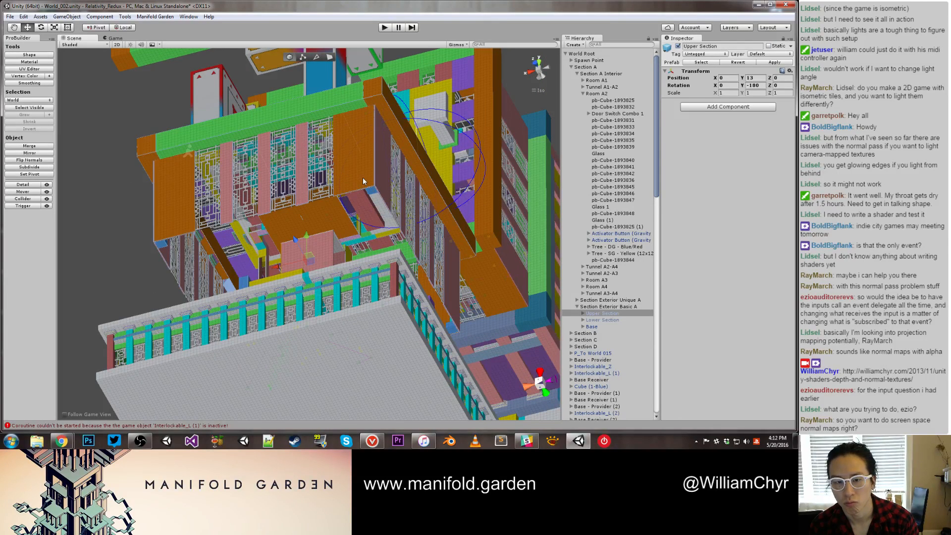
left_click(362, 177)
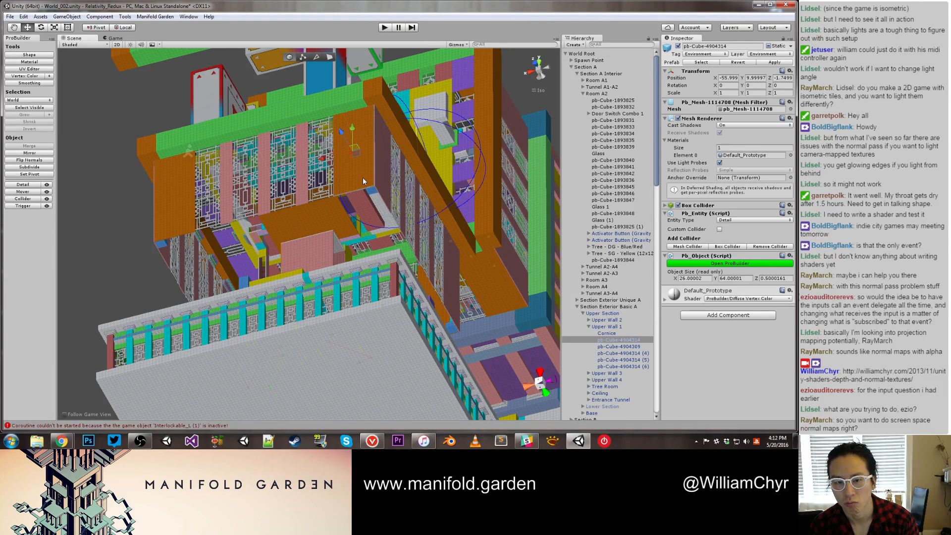
left_click(589, 326)
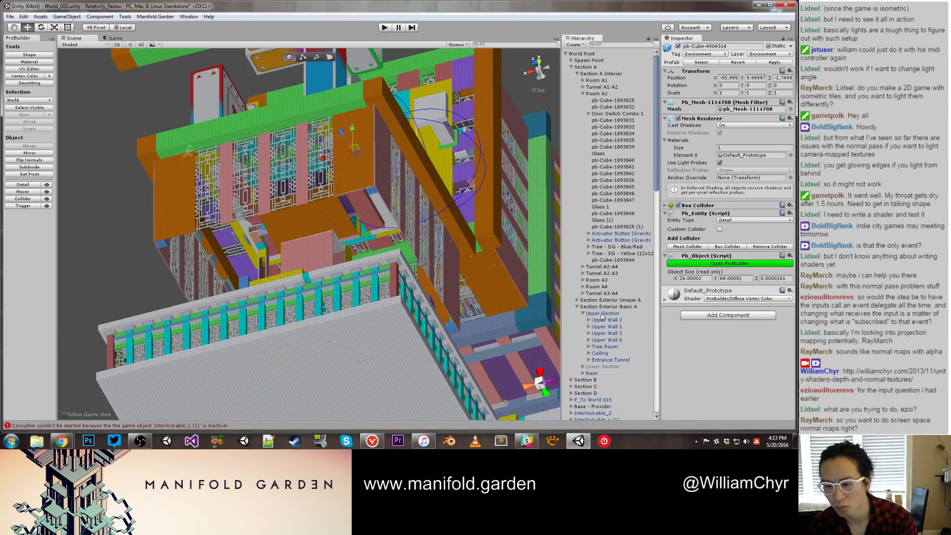
left_click(577, 307)
left_click(613, 302)
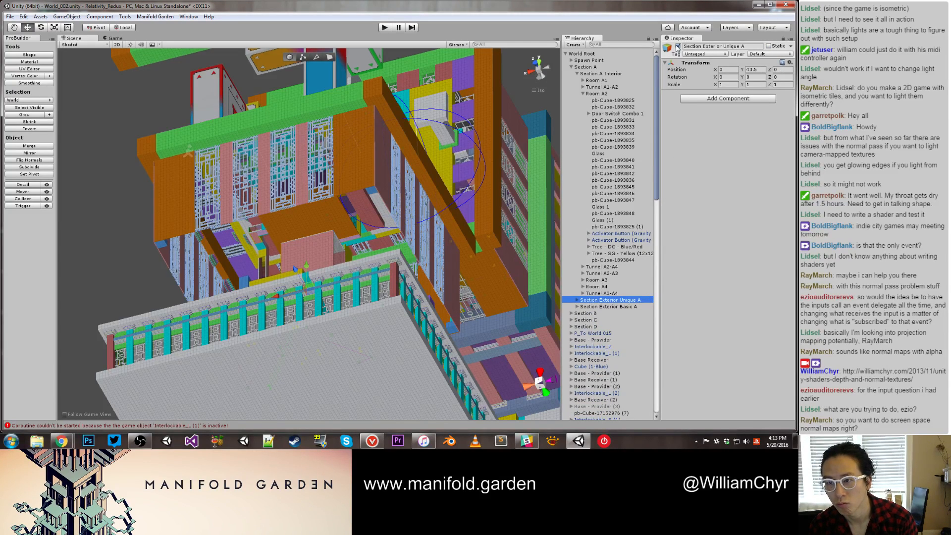
left_click(677, 47)
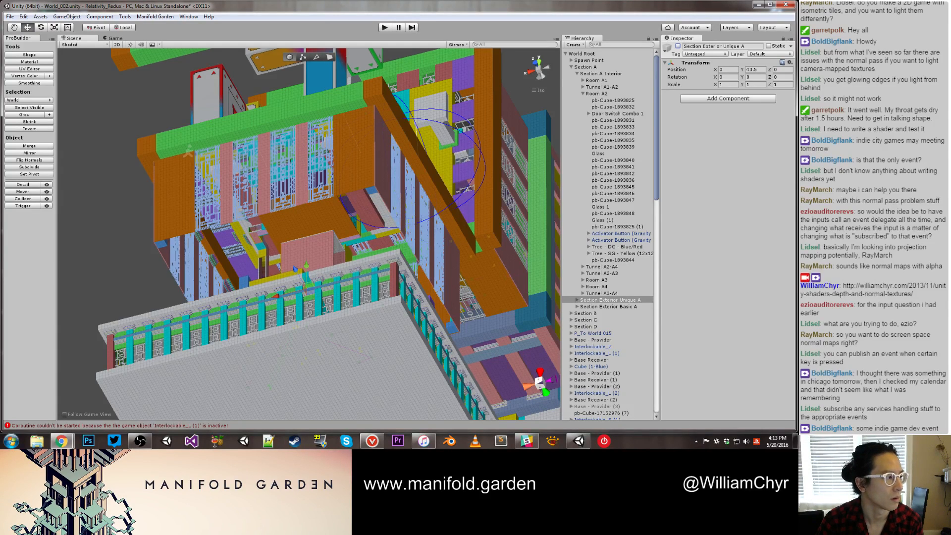
Step: In the browser, look up the Indie City Games May Meeting event on the group's Facebook page, and close the page
left_click_drag(0, 69, 350, 64)
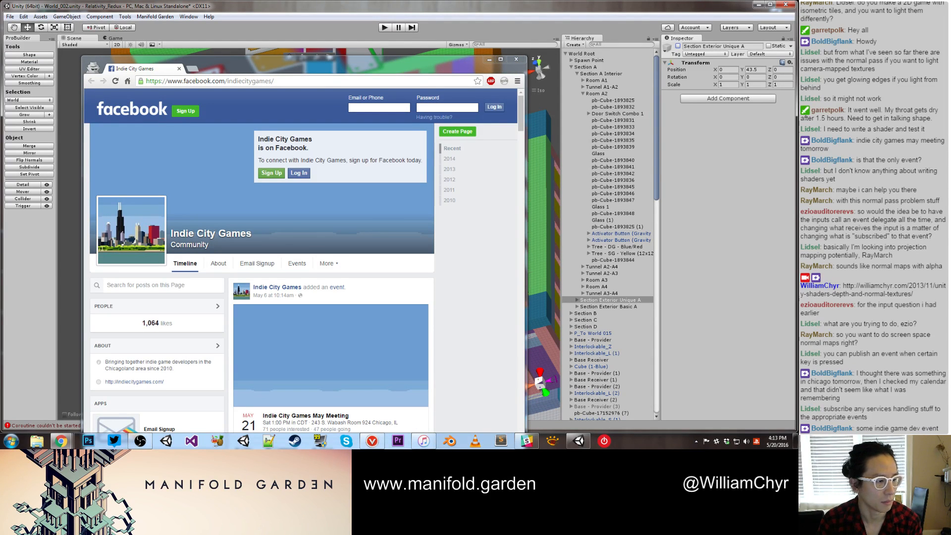
scroll(407, 265, "down", 3)
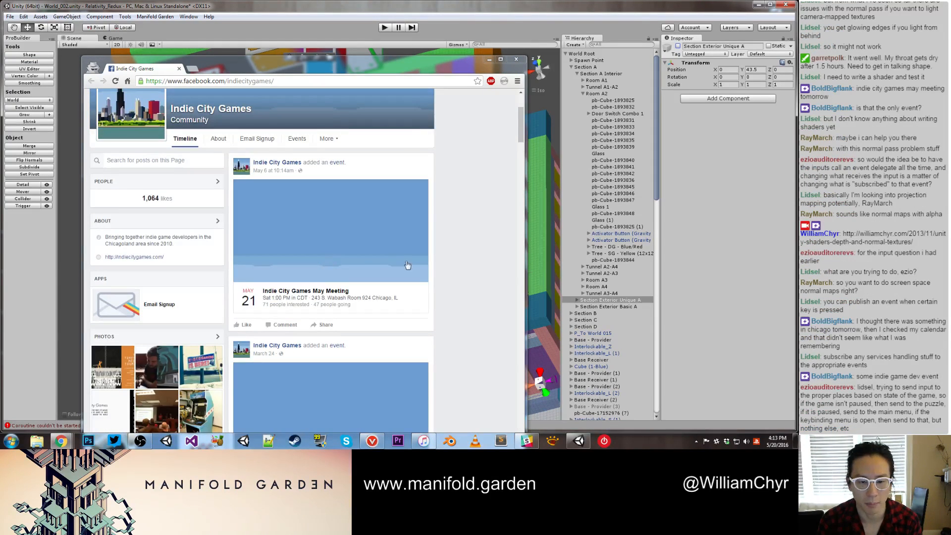
left_click(348, 295)
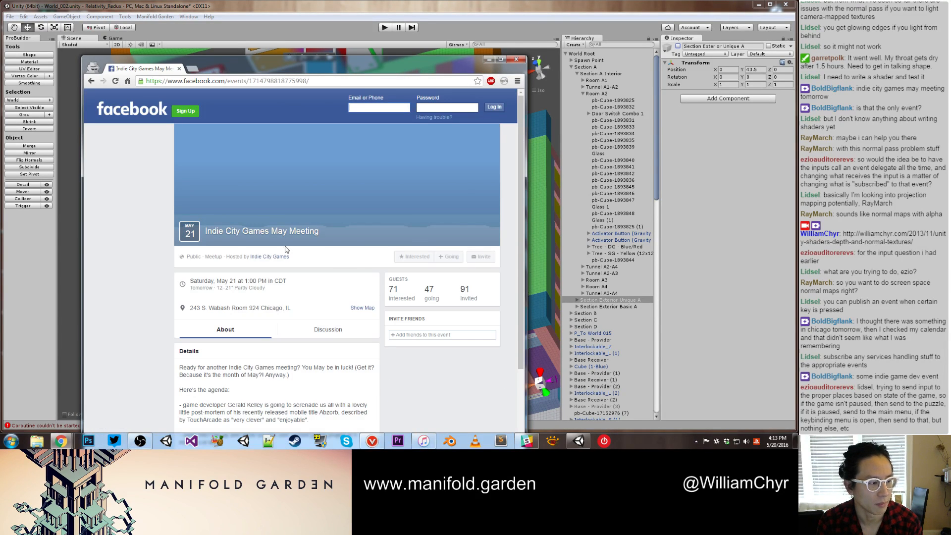
left_click(179, 68)
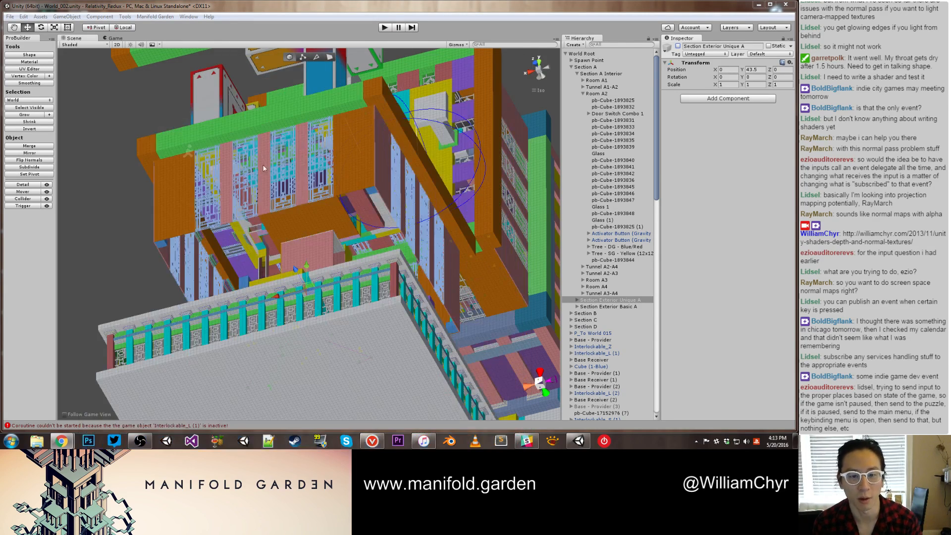
Step: Inspect the Section A interior around the orange-topped room, its connecting tunnels and the stepped ledges with stairs beside it
left_click(113, 259)
scroll(238, 220, "up", 10)
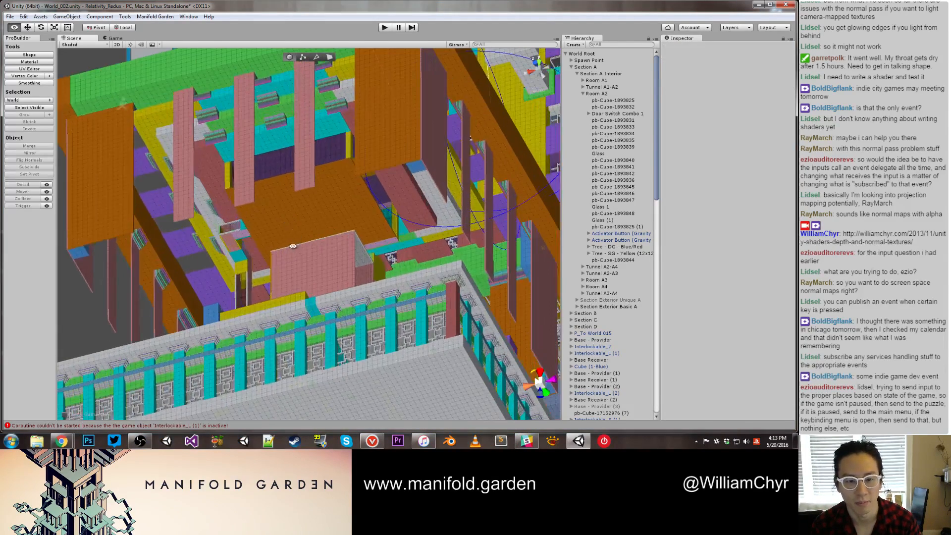
left_click_drag(237, 219, 434, 240, "alt")
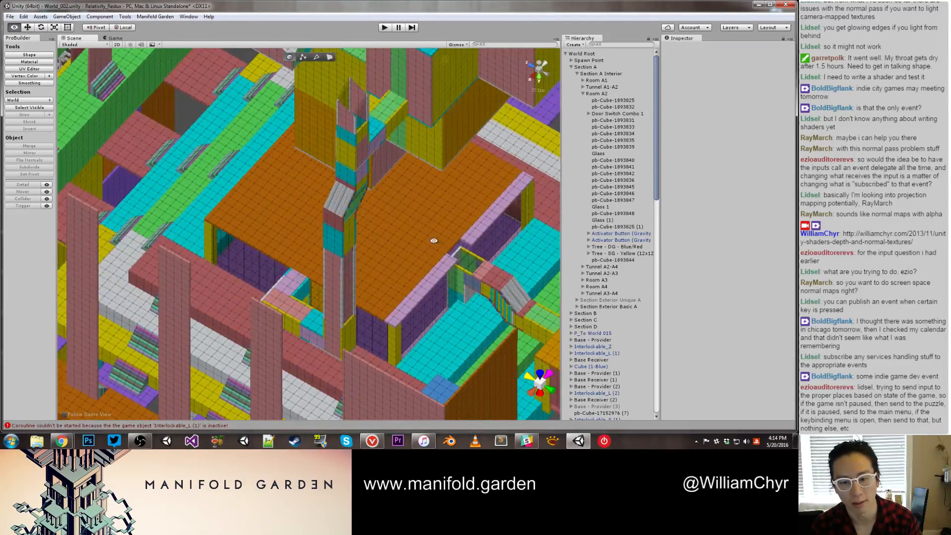
middle_click_drag(438, 260, 327, 222)
left_click_drag(327, 223, 286, 240, "alt")
scroll(273, 272, "up", 3)
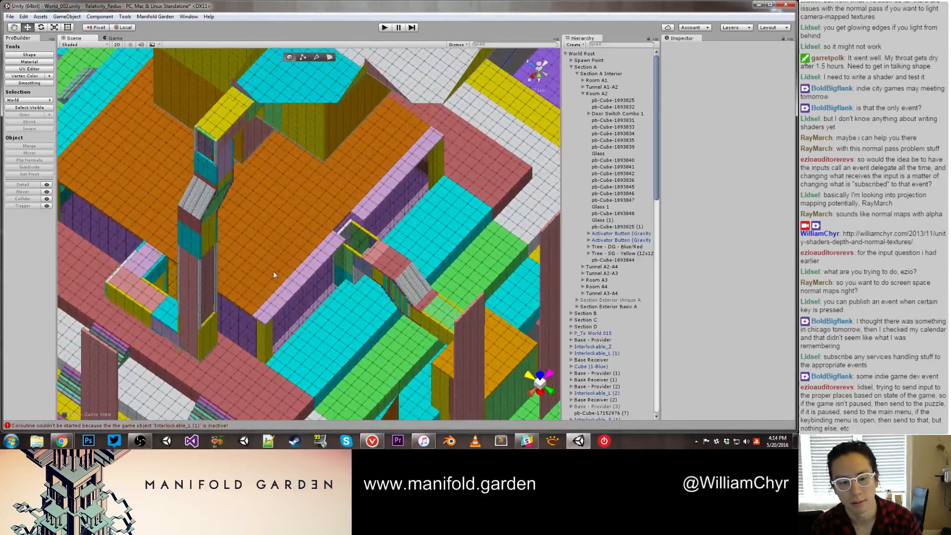
middle_click_drag(272, 272, 291, 210)
left_click_drag(291, 211, 256, 223, "alt")
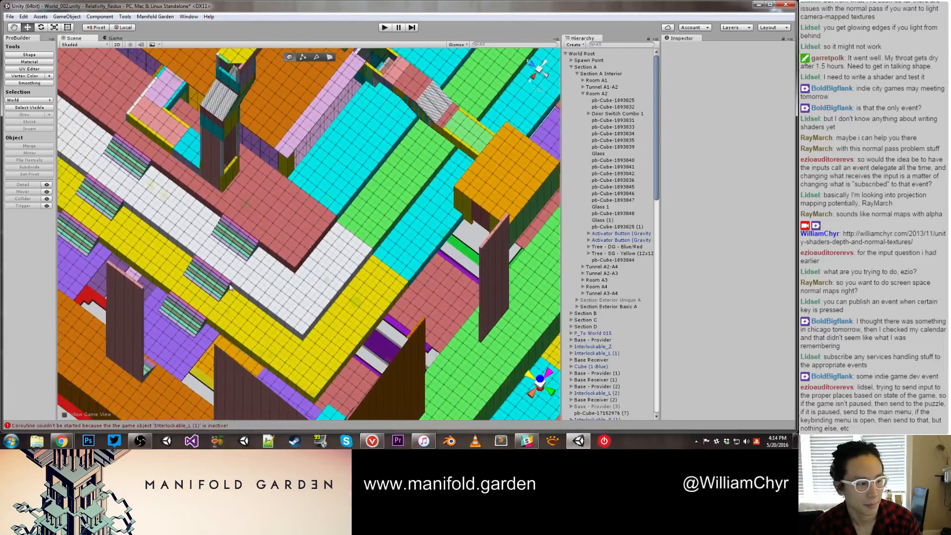
Step: Duplicate the Stairs WithBack - 8w0.5h 7 steps object on the white ledge, turn the copy to Y rotation 0, and move it to Z -36
left_click(242, 249)
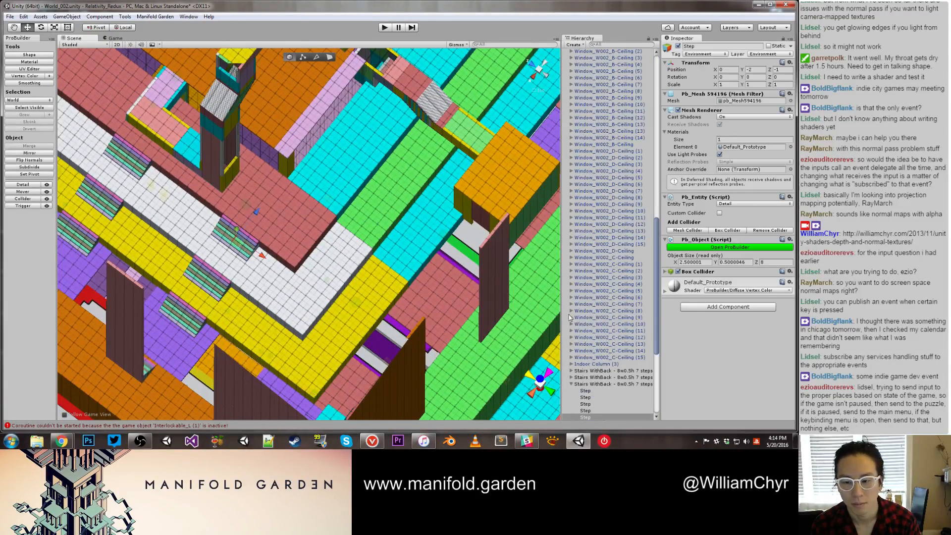
left_click(633, 384)
left_click(571, 385)
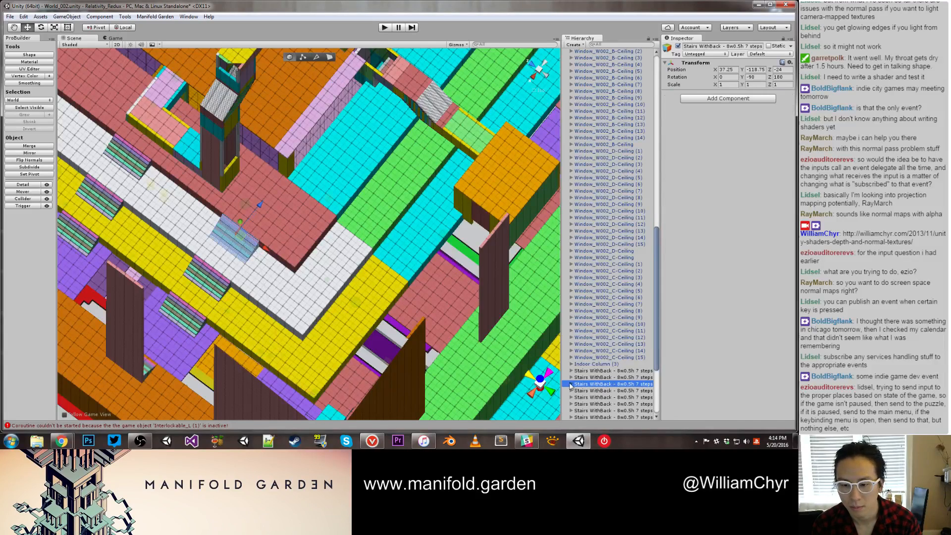
key("e")
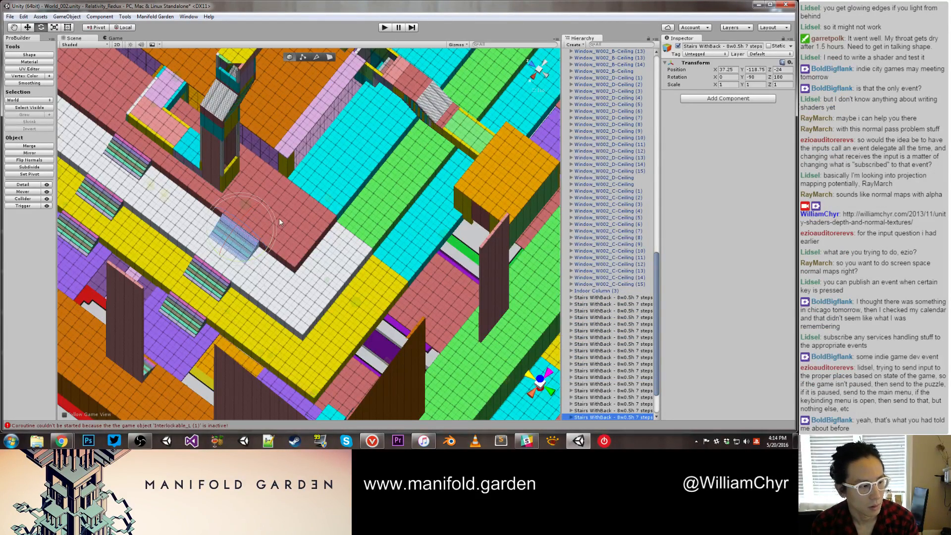
left_click_drag(256, 257, 324, 204, "ctrl")
key("w")
left_click_drag(217, 215, 289, 318, "ctrl")
Step: Open the ProGrids window for 0.25 grid snapping and shift the copied stairs to Z -36.25 along the white ledge
scroll(289, 318, "up", 3)
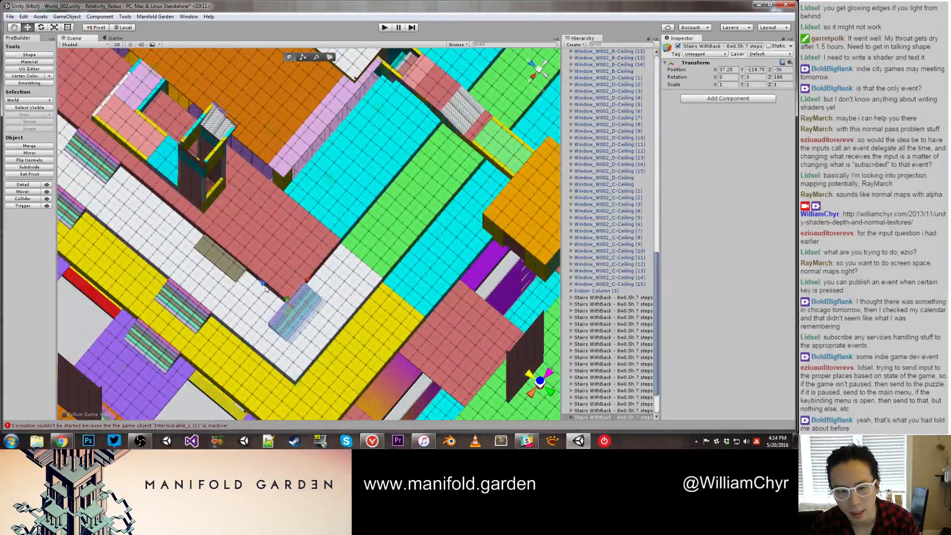
left_click_drag(265, 285, 266, 286)
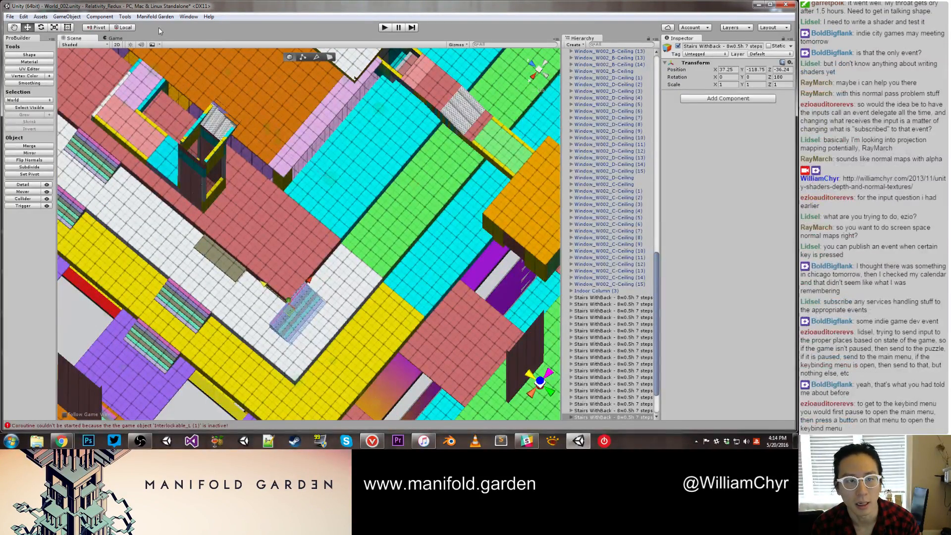
left_click(125, 17)
mouse_move(140, 39)
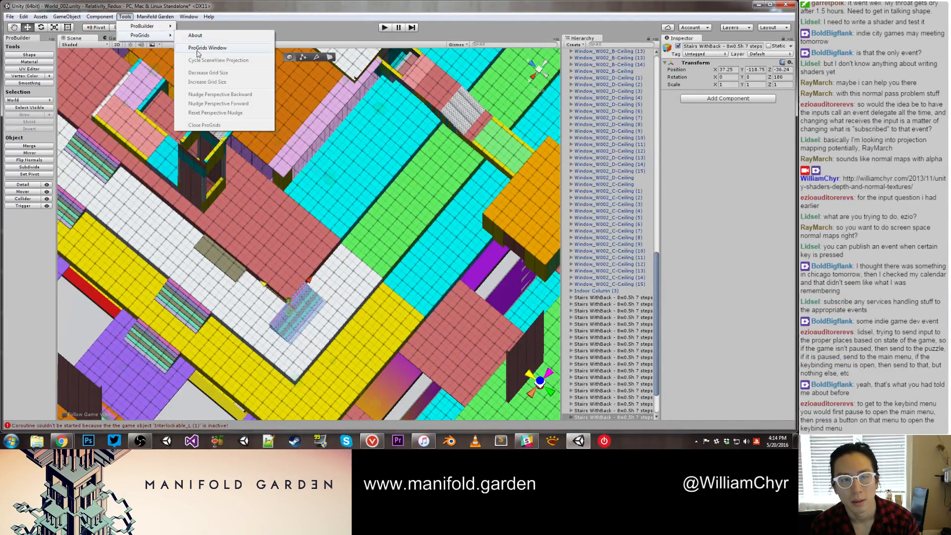
left_click(188, 120)
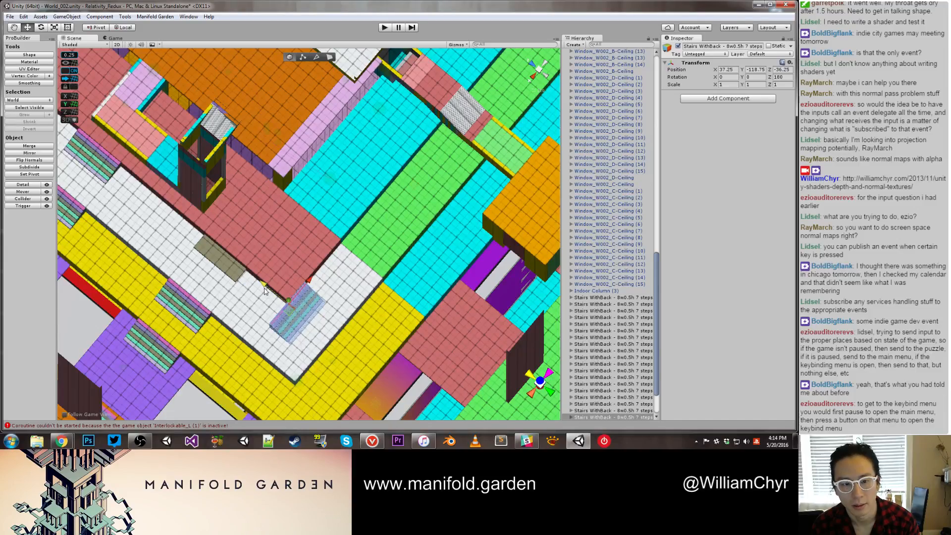
Step: Move the copied stairs along the white ledge to X 23, past the red block's corner and partly over the green ledge
left_click_drag(264, 290, 296, 255)
middle_click_drag(296, 255, 294, 250)
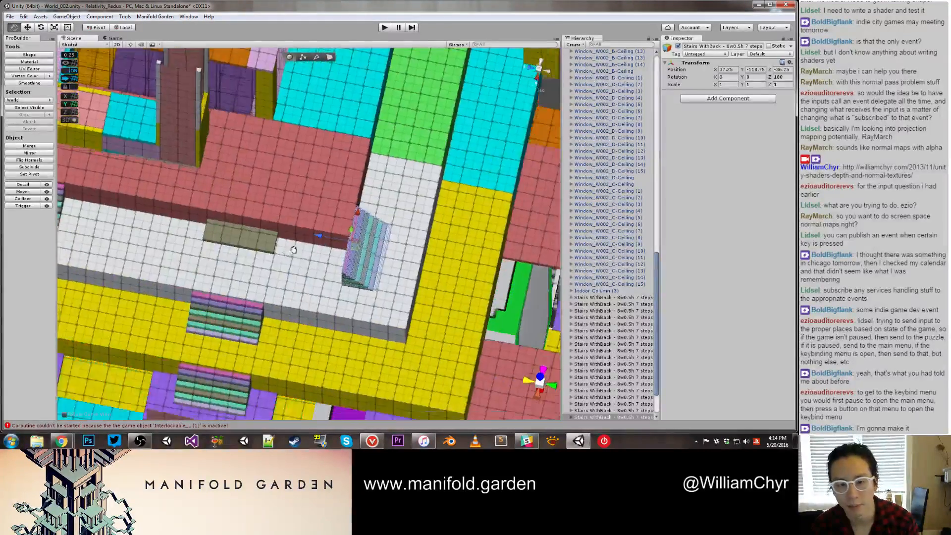
scroll(294, 249, "up", 4)
left_click_drag(341, 282, 411, 223, "alt")
middle_click_drag(411, 223, 376, 286)
scroll(376, 287, "up", 5)
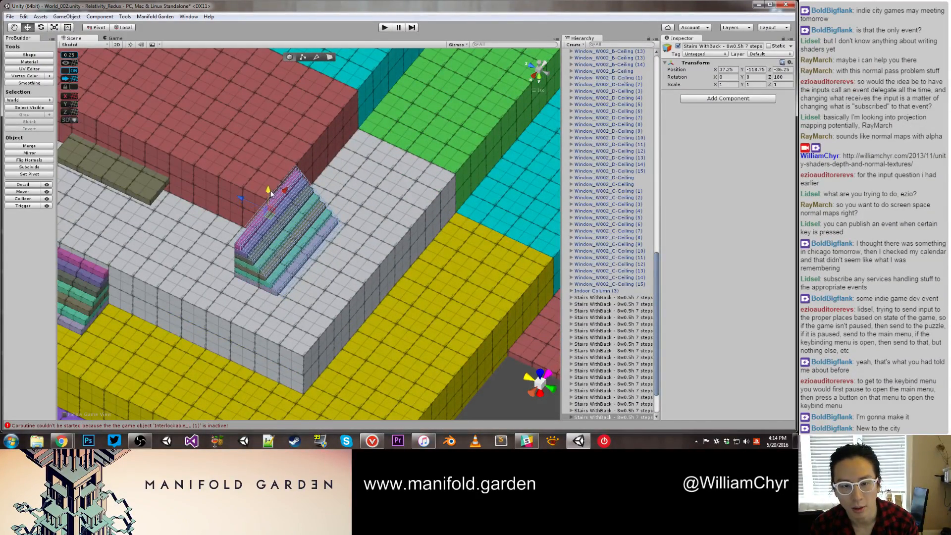
left_click_drag(284, 192, 260, 257)
scroll(334, 136, "down", 4)
middle_click_drag(260, 258, 359, 168)
left_click_drag(359, 169, 369, 219, "alt")
middle_click_drag(369, 218, 342, 185)
left_click_drag(342, 186, 349, 101, "alt")
middle_click_drag(349, 101, 303, 196)
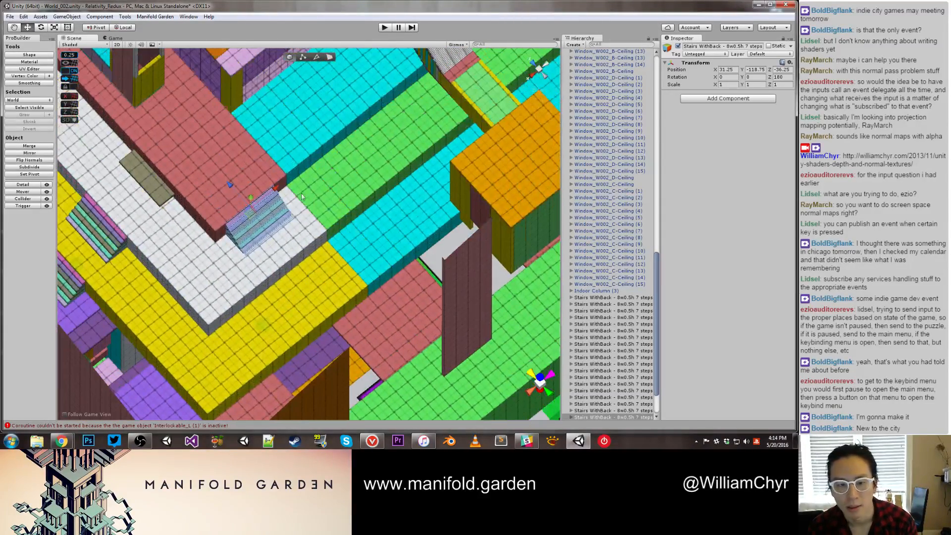
left_click_drag(284, 191, 358, 235)
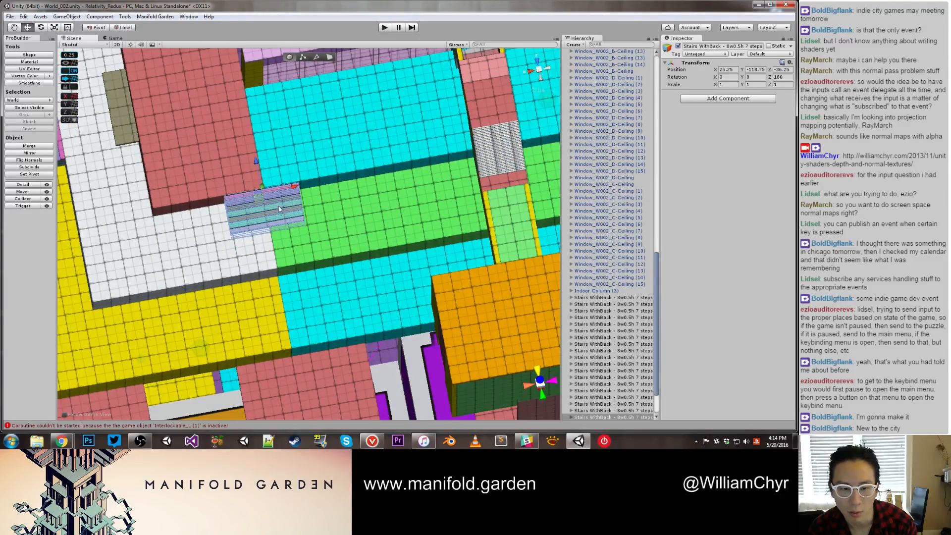
left_click_drag(292, 195, 216, 212)
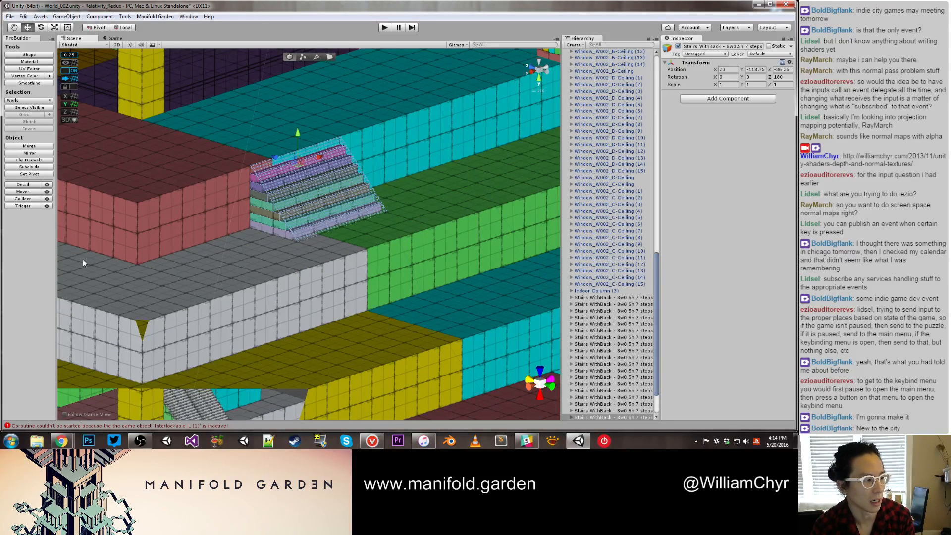
Step: Duplicate the stairs down the two lower ledges, one copy at Y -114.75, Z -44.25 and another at Y -110.75, Z -52.25
key("ctrl+d")
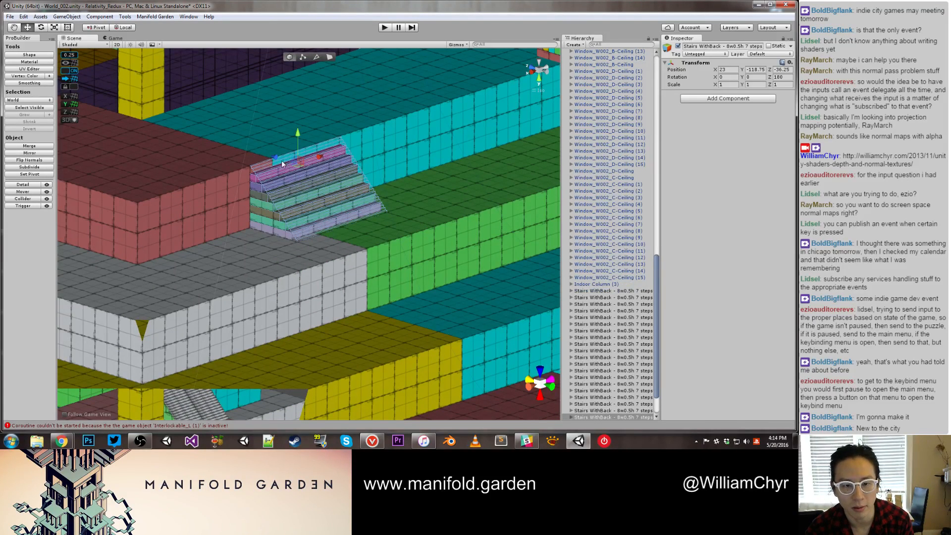
left_click_drag(273, 162, 363, 197)
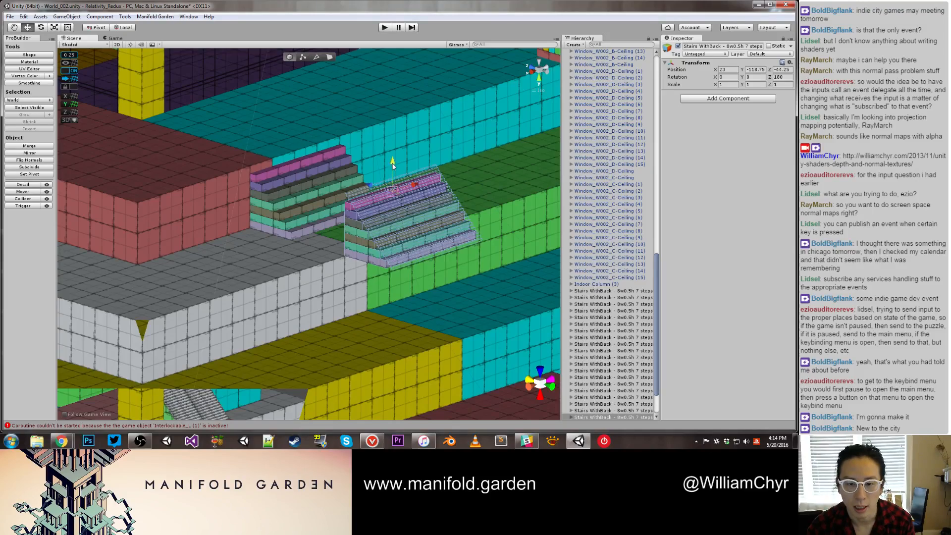
left_click_drag(394, 165, 347, 219)
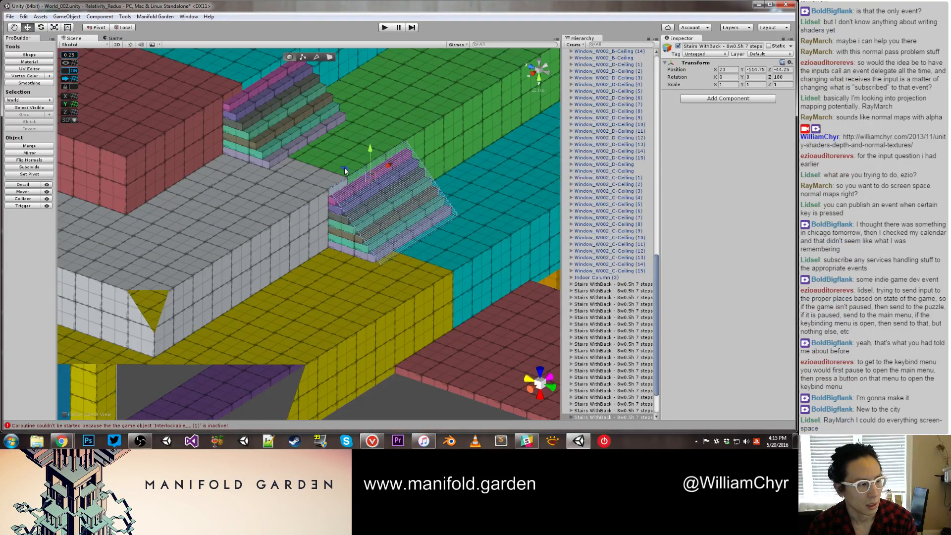
left_click_drag(345, 171, 346, 239)
scroll(480, 251, "down", 2)
middle_click_drag(288, 265, 376, 249)
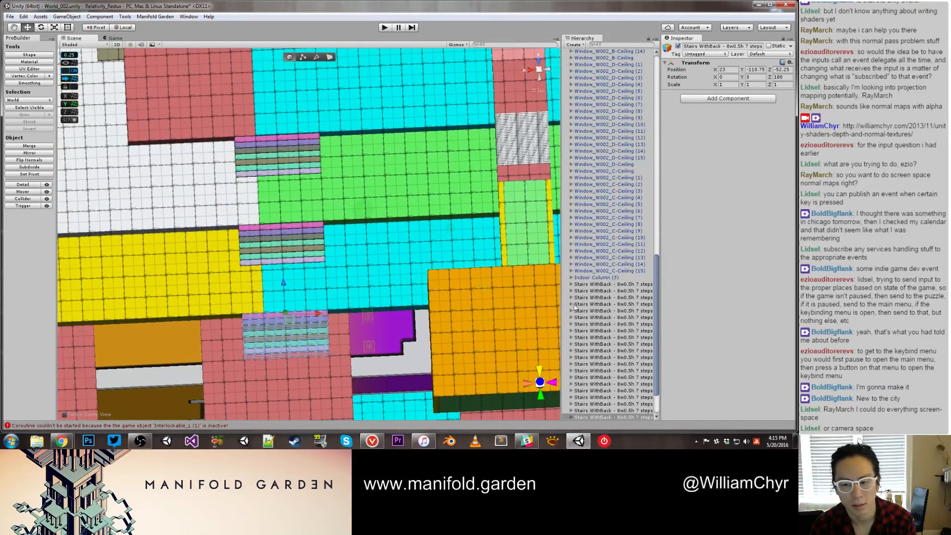
Step: Align the three stairs at X 24 and duplicate the set along this side, at the central tunnel and at X -24
left_click(635, 411, "shift")
left_click(619, 404, "shift")
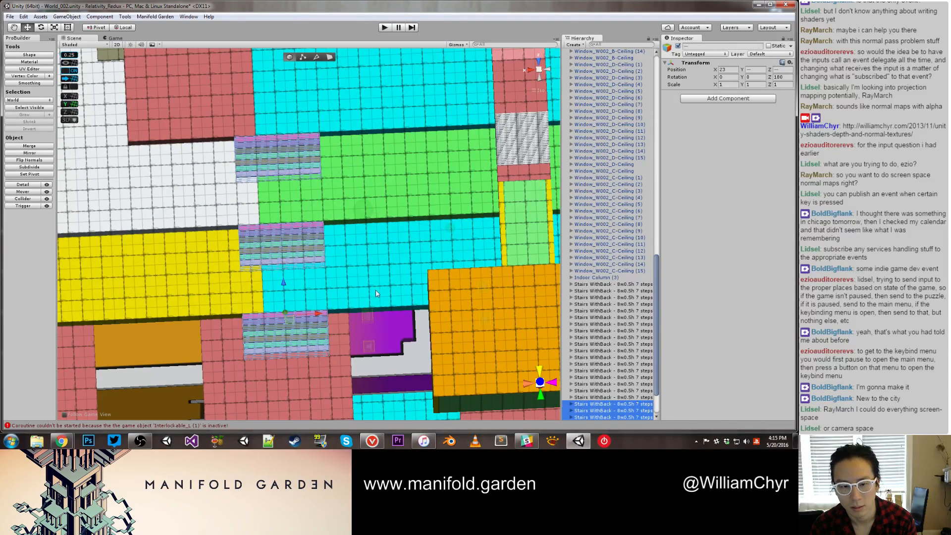
middle_click_drag(375, 293, 253, 331)
key("ctrl+d")
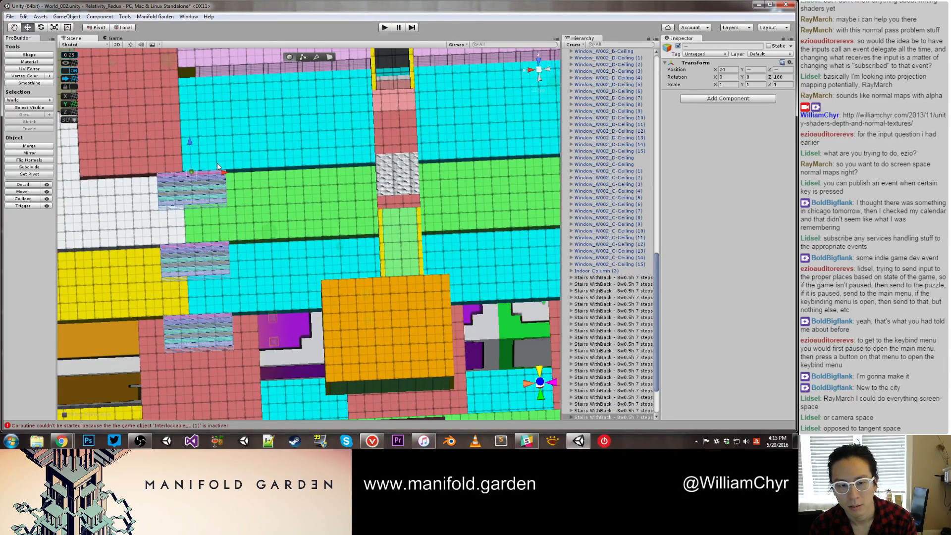
left_click_drag(341, 213, 527, 276, "alt")
middle_click_drag(476, 277, 403, 272)
left_click_drag(402, 271, 399, 320, "alt")
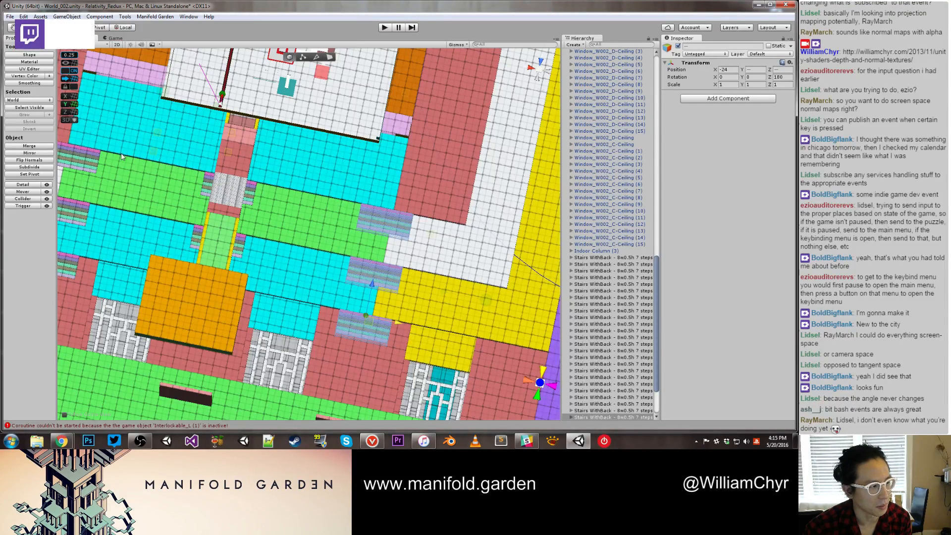
Step: Duplicate the white-ledge stairs at X -24 and rotate the copy to Y rotation 90
left_click(396, 217)
left_click_drag(490, 262, 527, 326, "alt")
left_click(585, 411)
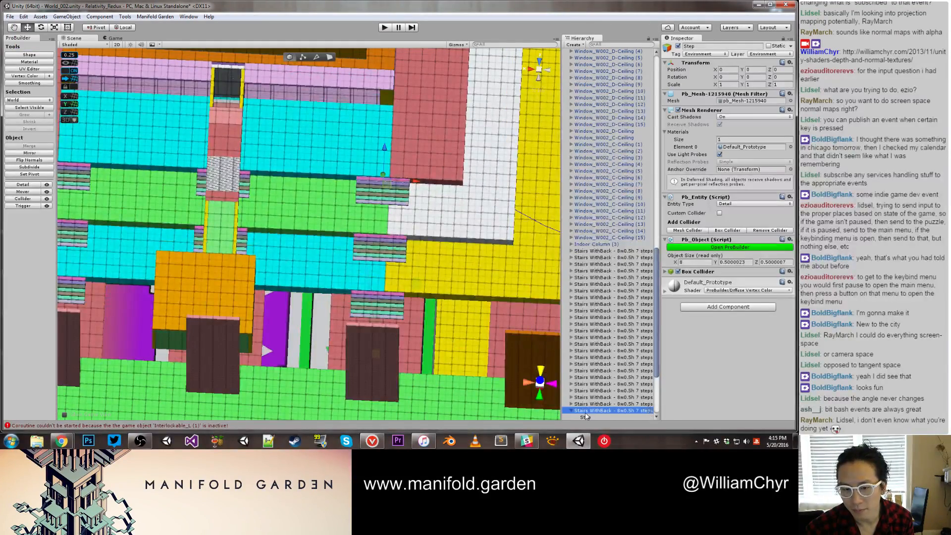
left_click_drag(474, 341, 359, 266, "alt")
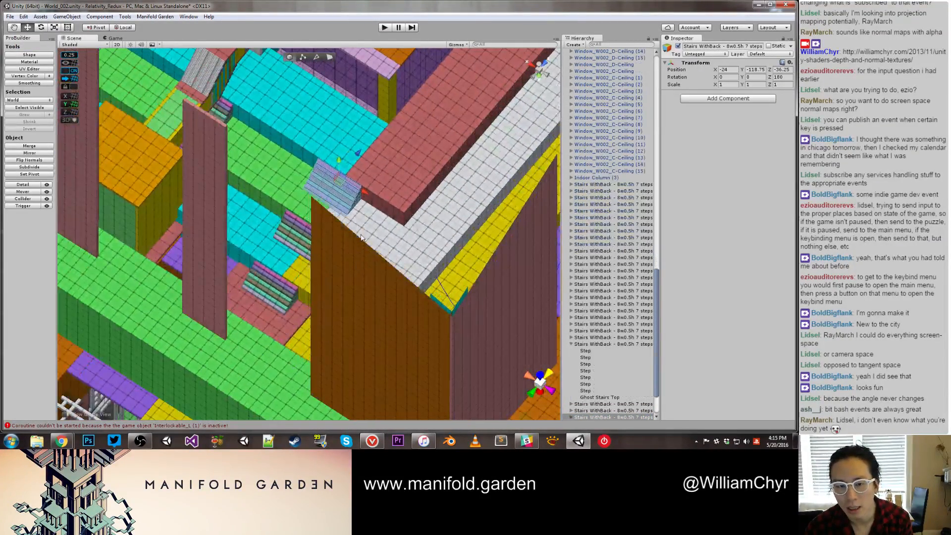
key("e")
left_click_drag(324, 204, 364, 198, "ctrl")
key("w")
Step: Move the rotated stairs around the corner onto the adjacent side's white ledge at X -36.25, Z -24
scroll(358, 220, "up", 3)
middle_click_drag(358, 221, 148, 262)
left_click_drag(92, 176, 332, 204)
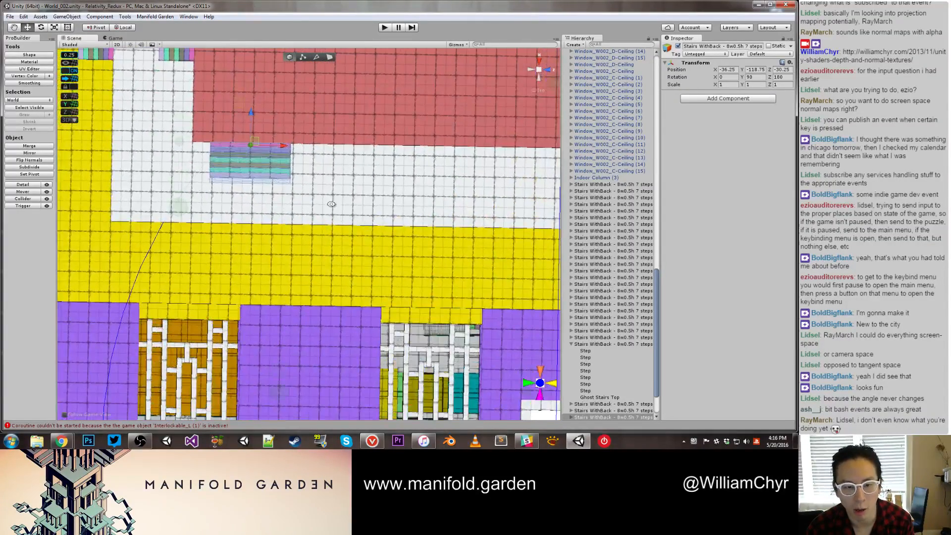
left_click_drag(294, 164, 287, 175, "alt")
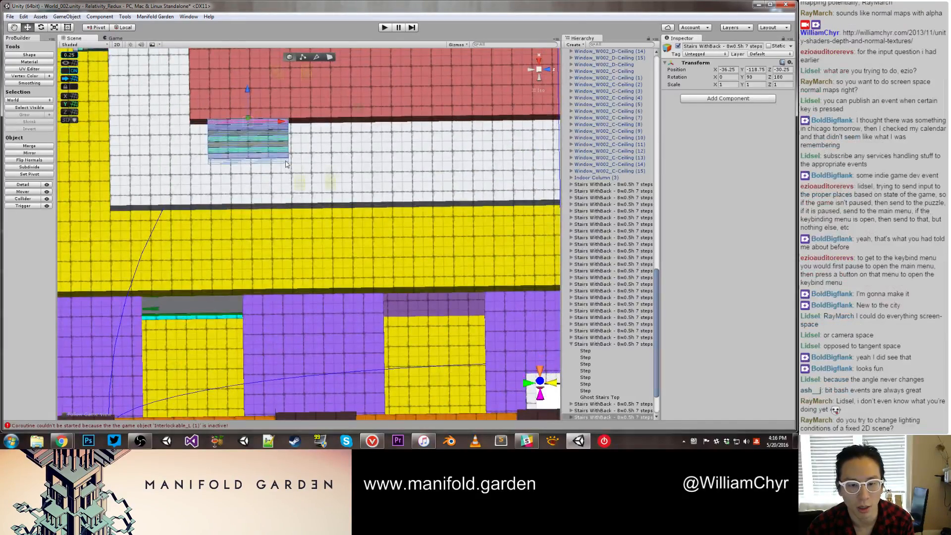
left_click_drag(281, 124, 338, 113)
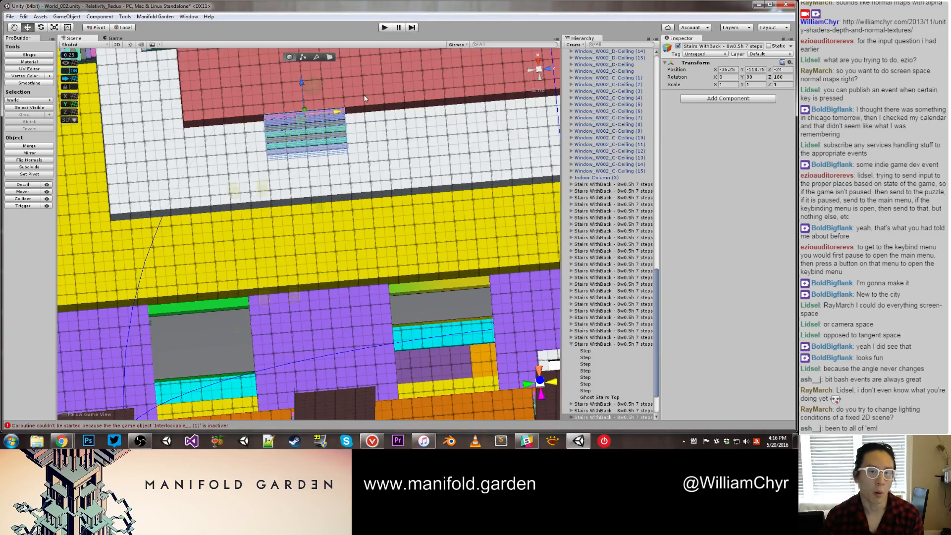
Step: Duplicate the rotated stairs down the lower ledges, at X -44.25, Y -114.75 and at X -52.25, Y -110.75
left_click_drag(296, 163, 264, 248, "alt")
key("ctrl+d")
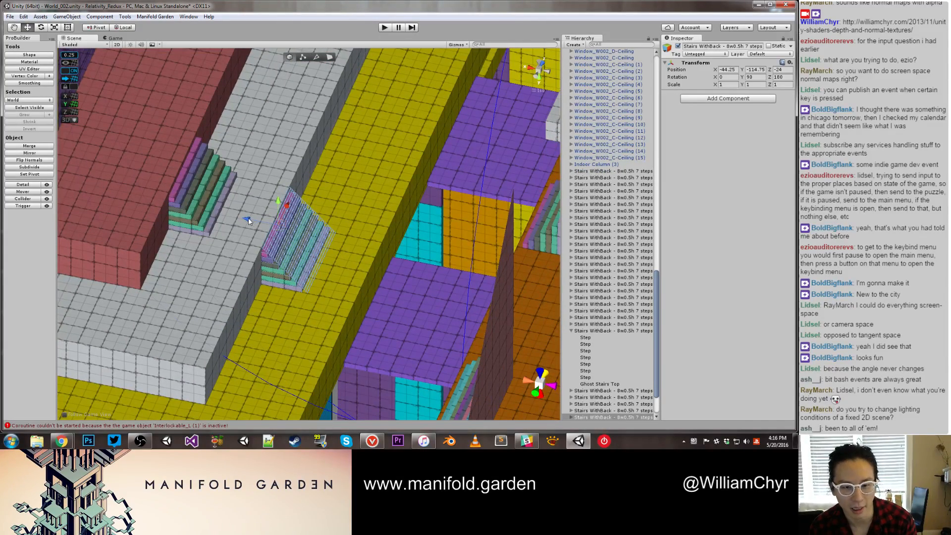
left_click_drag(243, 218, 360, 320)
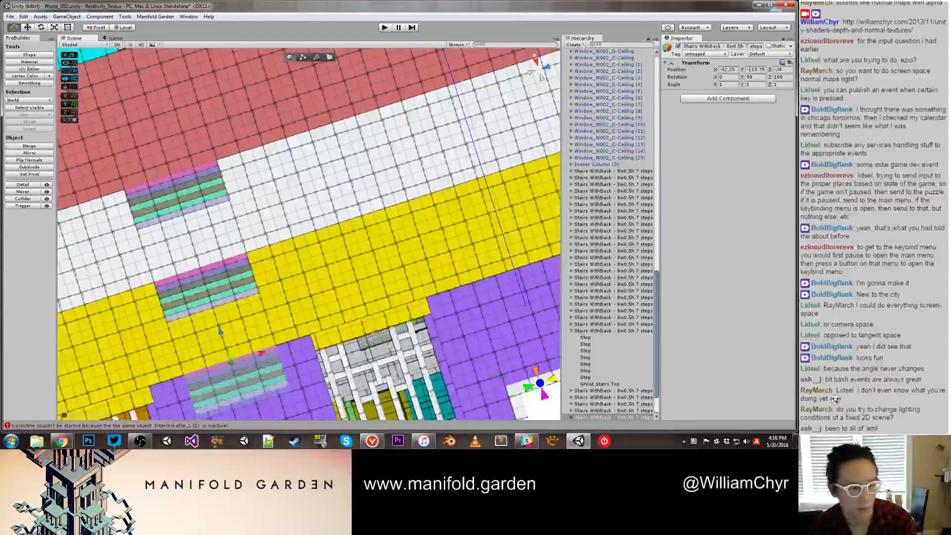
Step: Duplicate the three rotated stairs as a set along the same side, placing one set at Z 0 and another at Z 24
left_click(602, 411, "ctrl")
left_click(601, 405, "ctrl")
key("ctrl+d")
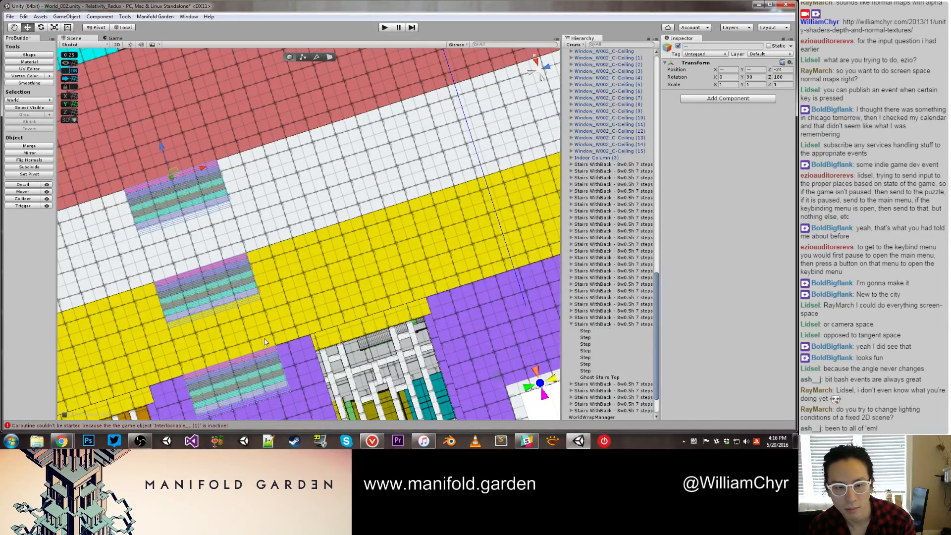
left_click_drag(202, 168, 497, 160)
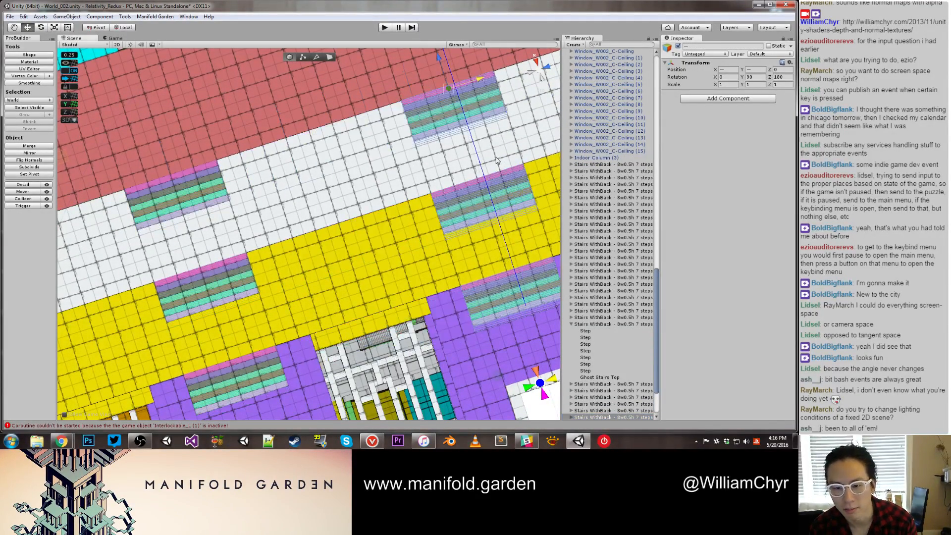
middle_click_drag(489, 180, 246, 262)
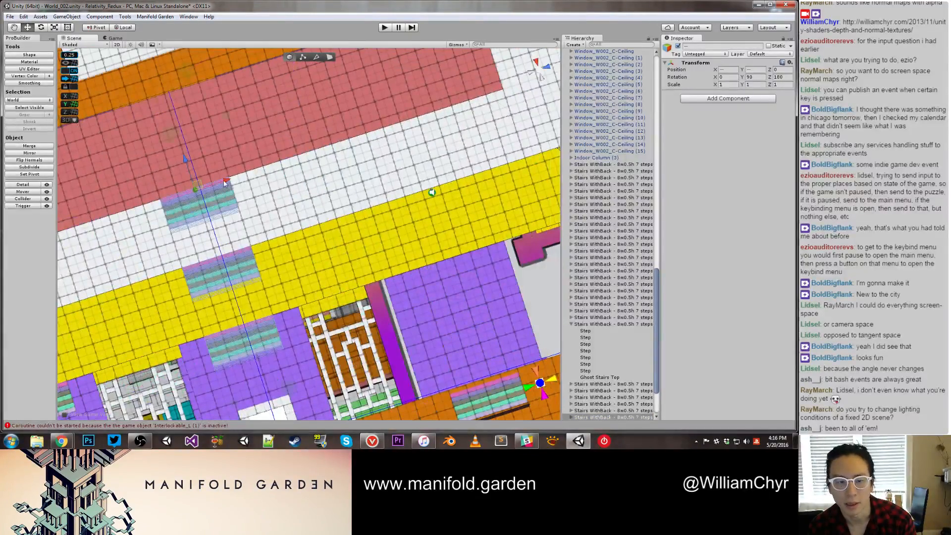
key("ctrl+d")
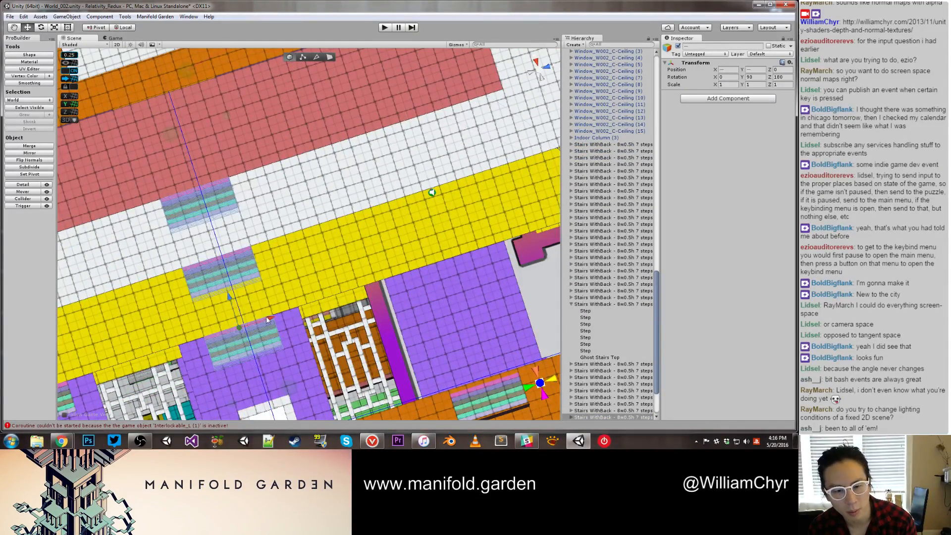
left_click_drag(267, 319, 475, 286)
scroll(475, 286, "down", 3)
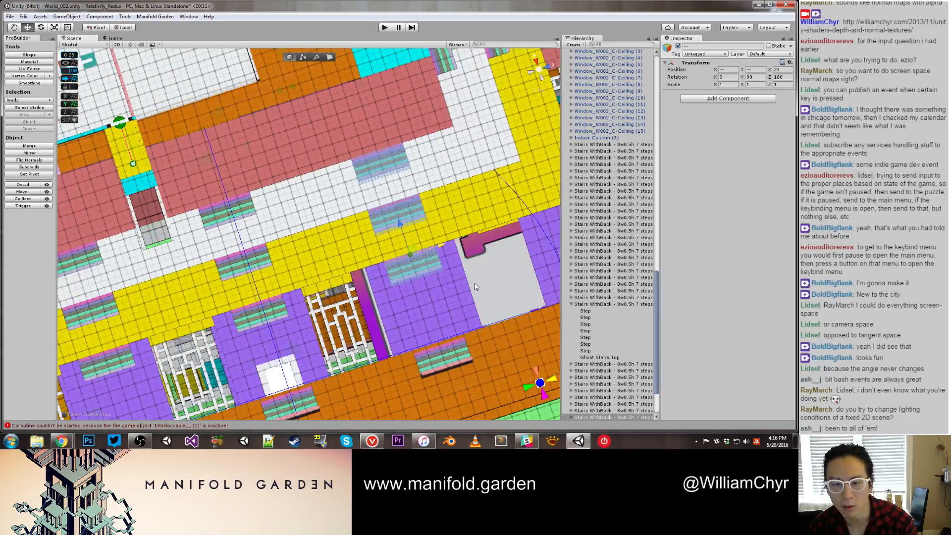
Step: Examine the new stair rows on the ledges and the surrounding structure from close up and from outside the tower
scroll(474, 287, "up", 5)
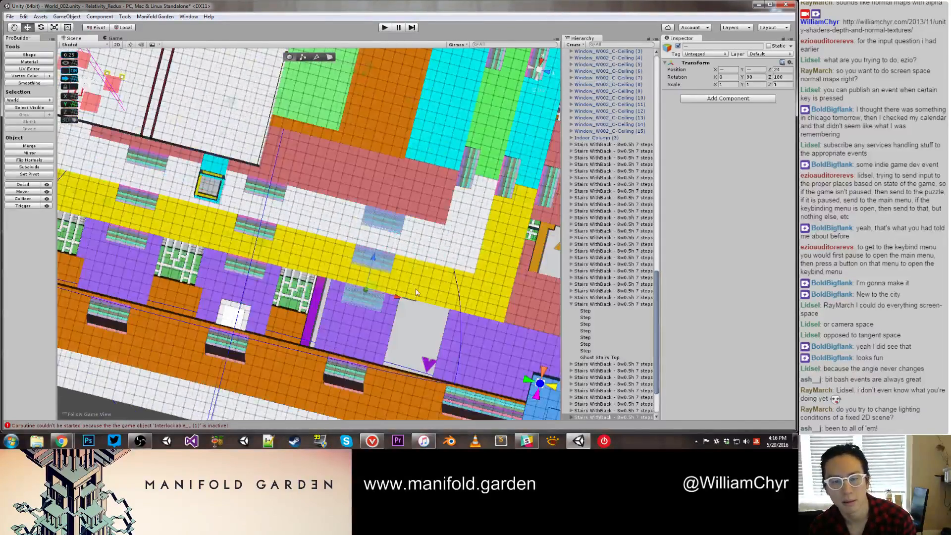
left_click_drag(416, 292, 429, 234, "alt")
scroll(359, 231, "down", 4)
scroll(334, 263, "down", 3)
left_click(430, 234)
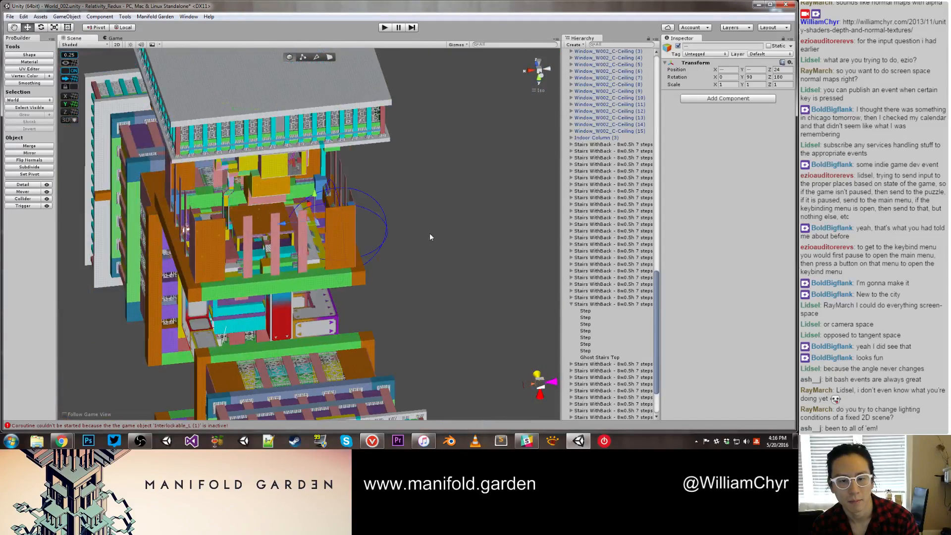
scroll(430, 238, "up", 4)
middle_click_drag(429, 237, 473, 322)
left_click_drag(473, 322, 424, 248, "alt")
scroll(424, 248, "up", 4)
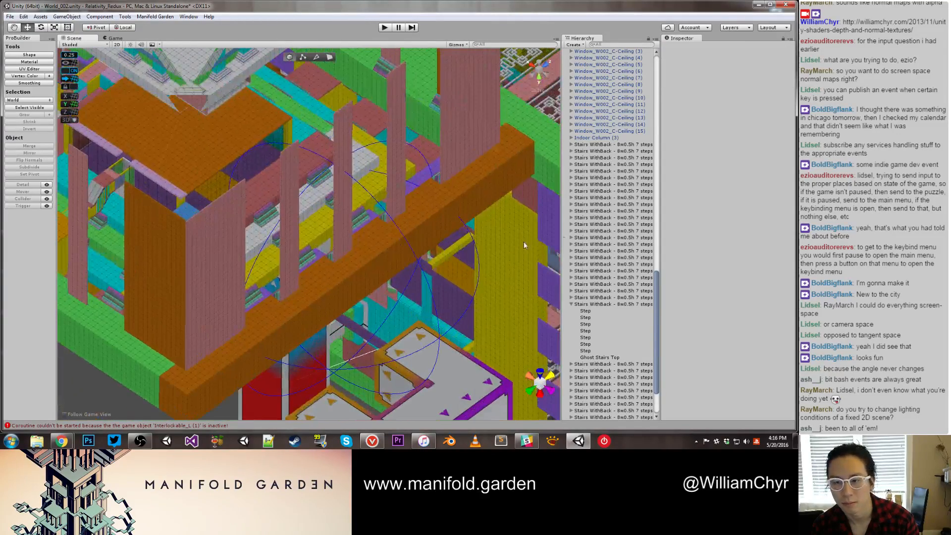
Step: Collapse the expanded stairs object and select the whole block of Stairs WithBack - 8w0.5h 7 steps objects below Indoor Column (3)
left_click(572, 304)
double_click(608, 144)
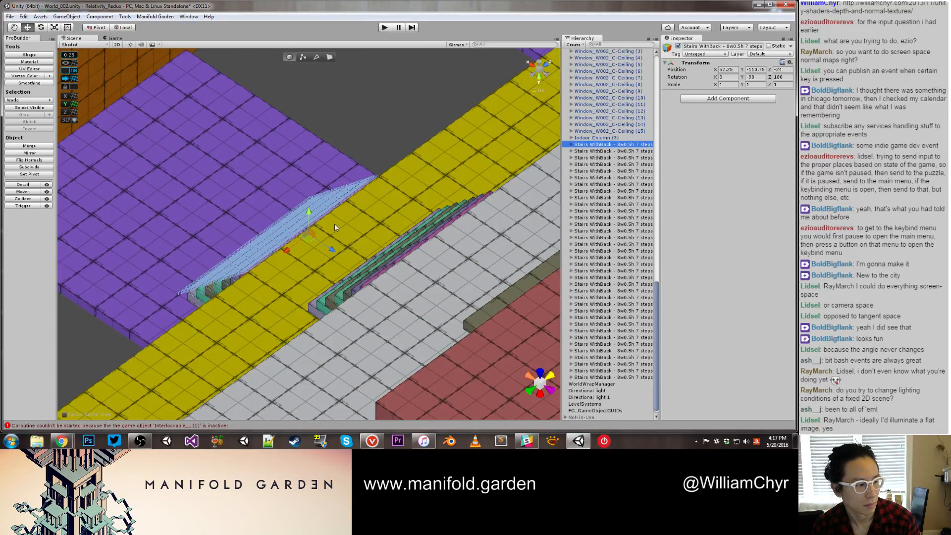
scroll(159, 251, "down", 2)
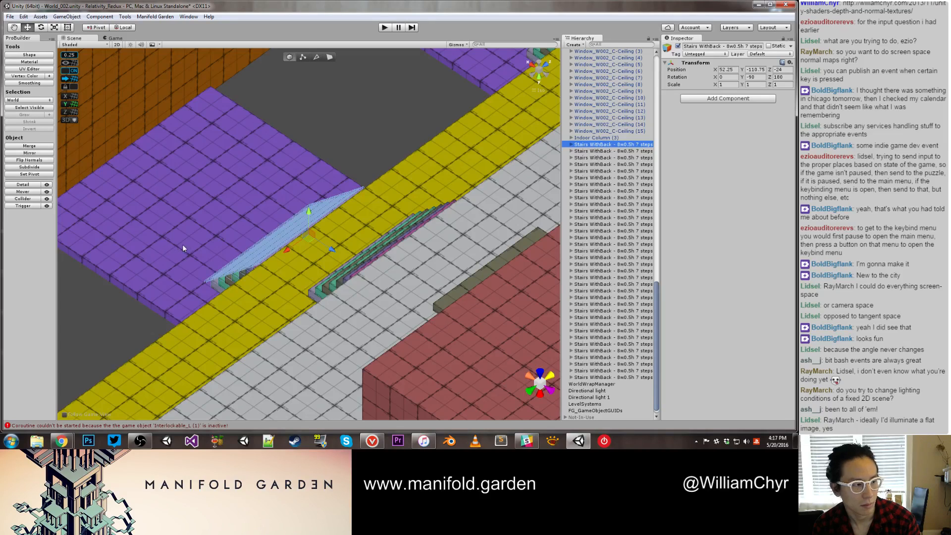
scroll(201, 242, "down", 9)
left_click(594, 378, "shift")
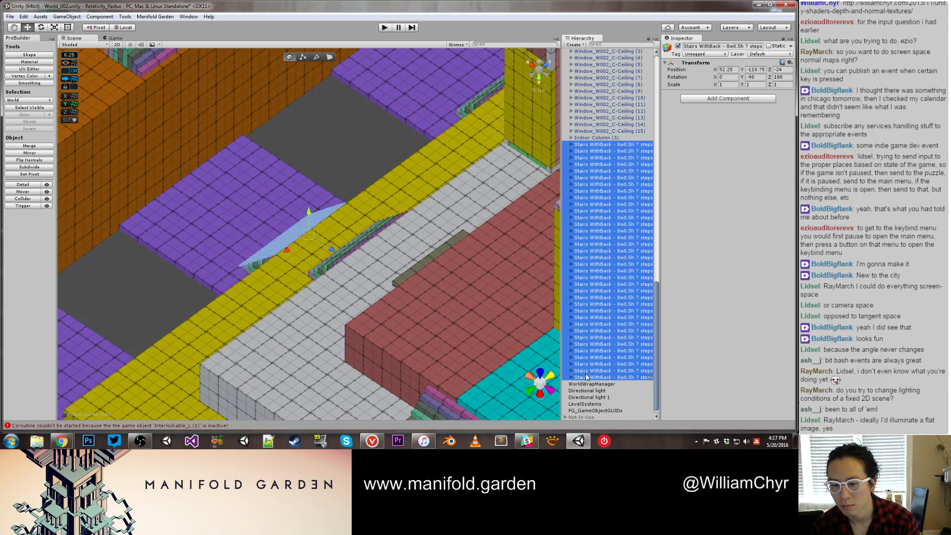
left_click(351, 171)
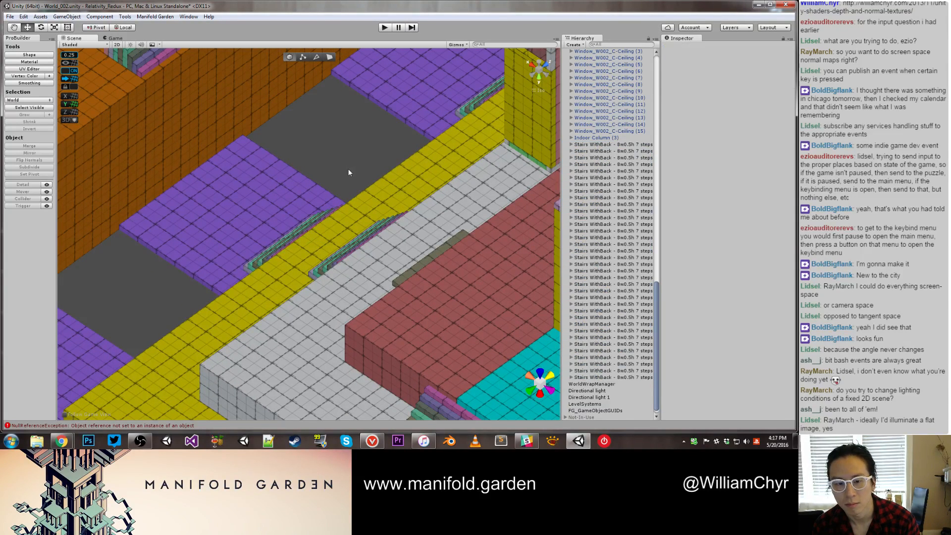
left_click(577, 144)
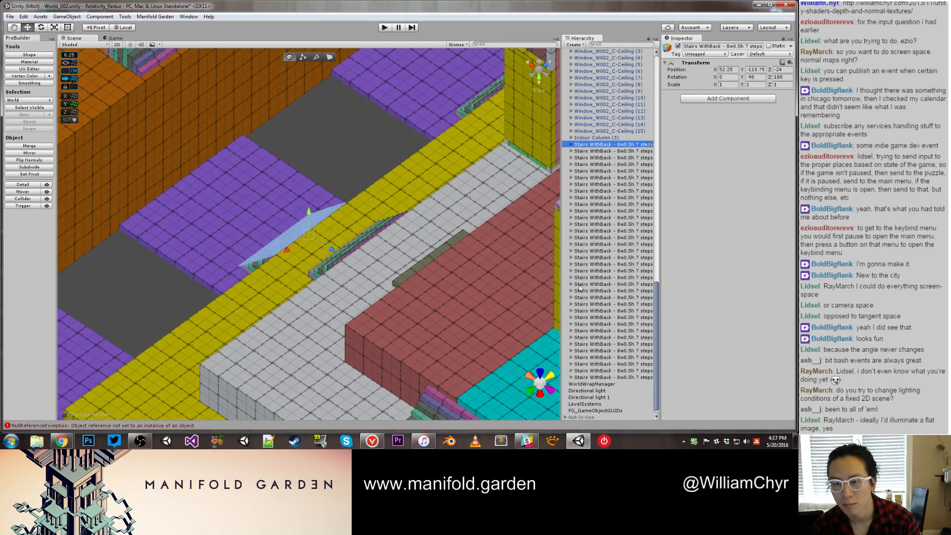
left_click(592, 379, "shift")
Step: Clear the stairs selection and locate Upper Section under Section Exterior Basic A in the hierarchy
left_click_drag(421, 292, 321, 302, "alt")
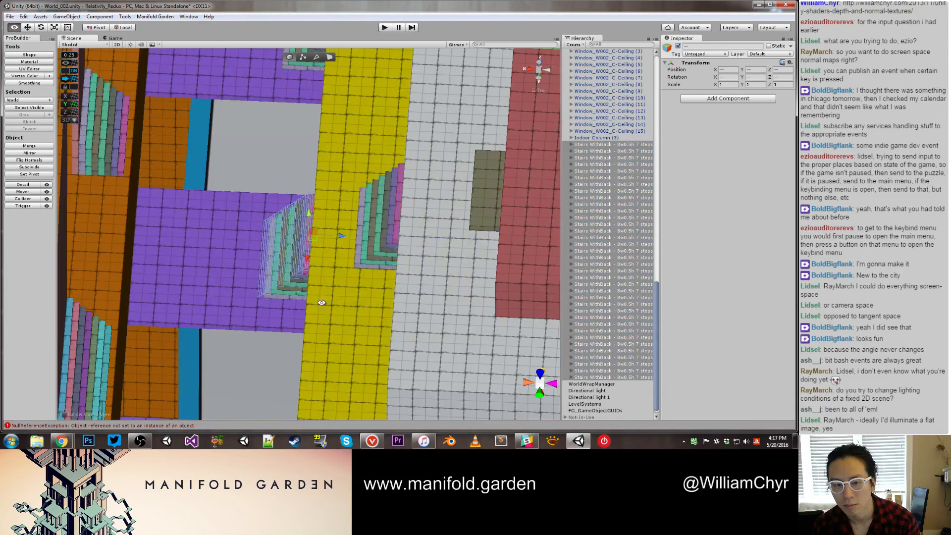
scroll(628, 193, "up", 15)
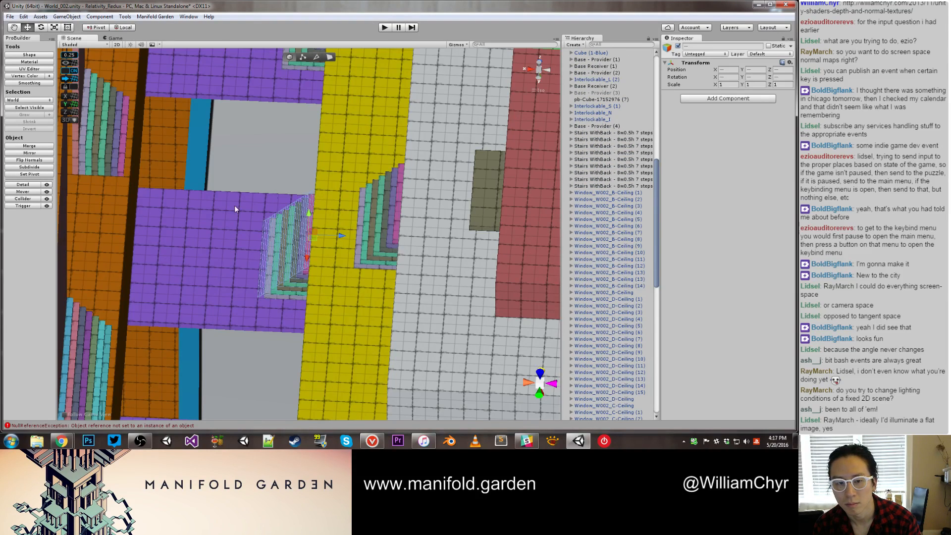
left_click(222, 211)
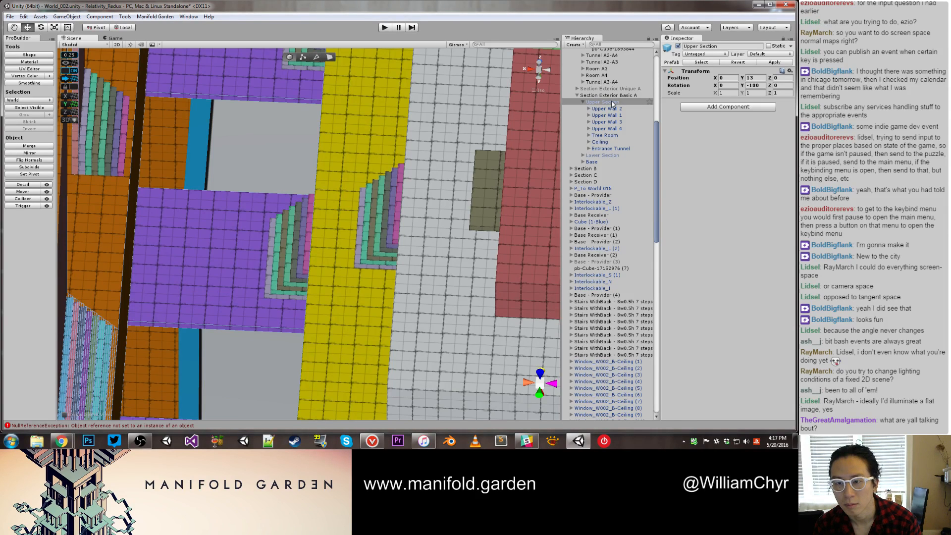
Step: Create an empty child object under Ceiling in Upper Section of Section Exterior Basic A and name it Stairs
left_click(610, 142)
left_click(589, 143)
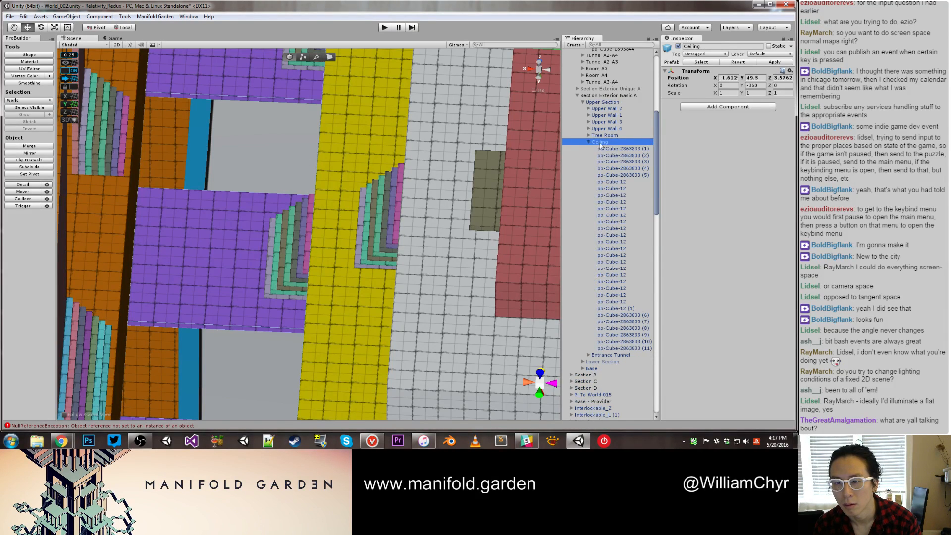
right_click(601, 145)
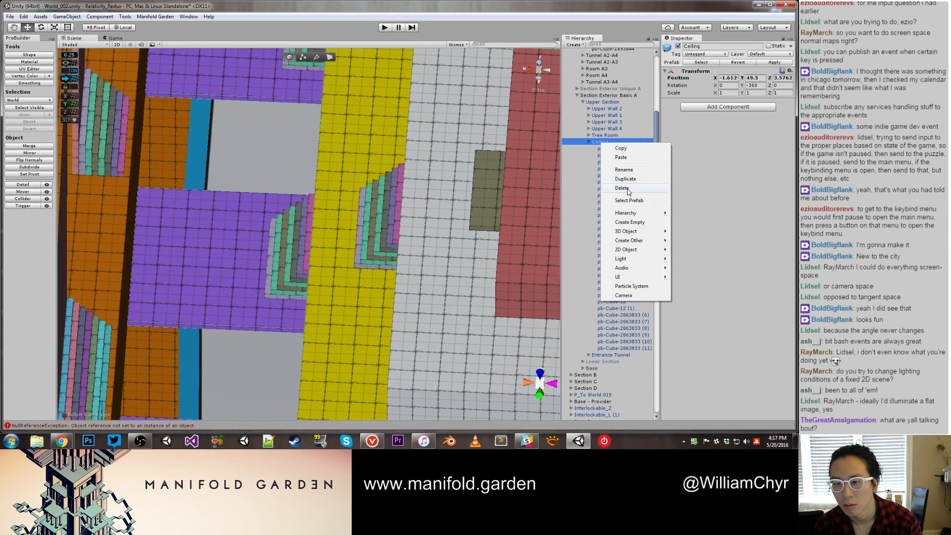
mouse_move(627, 216)
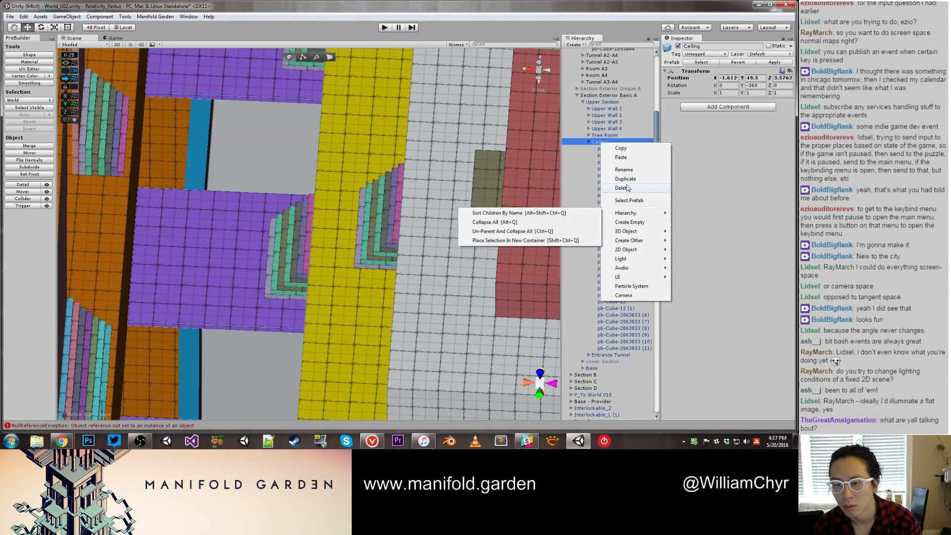
left_click(630, 222)
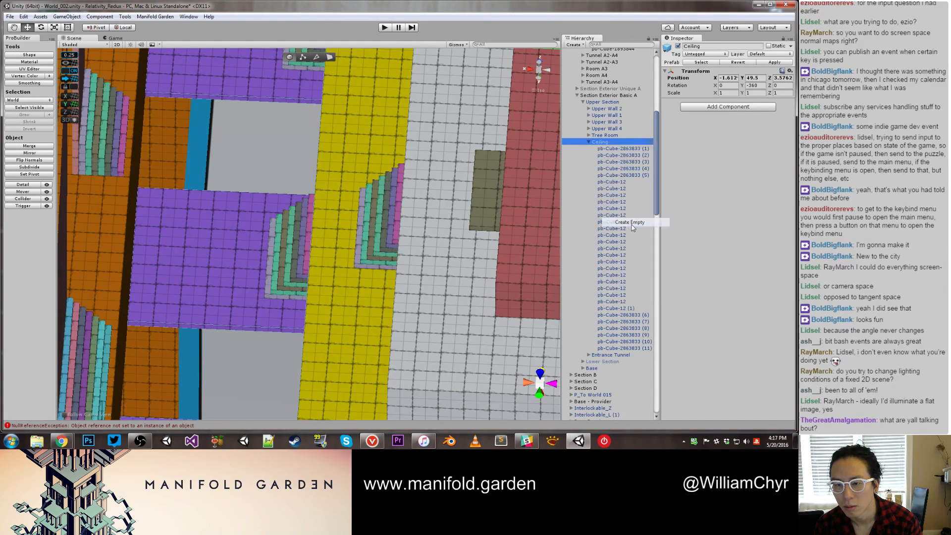
left_click(695, 46)
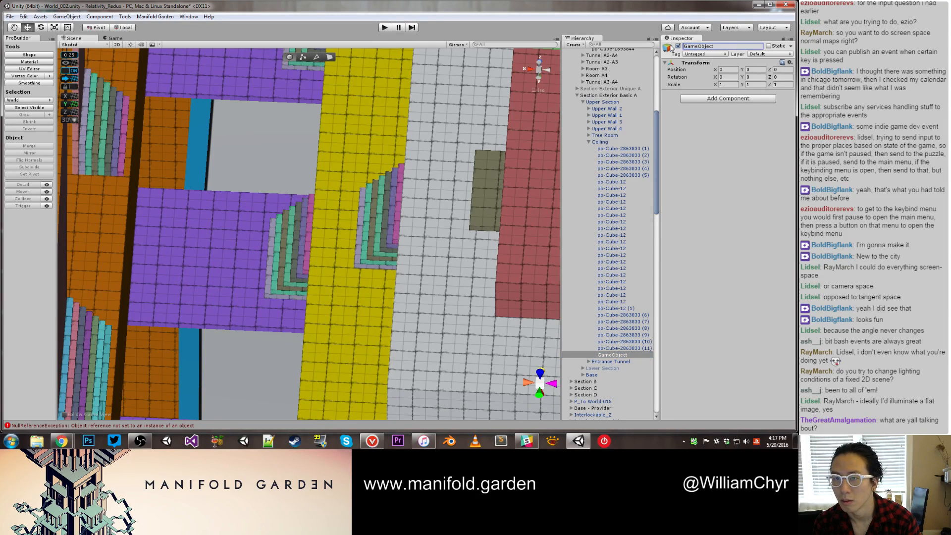
type("Stairs")
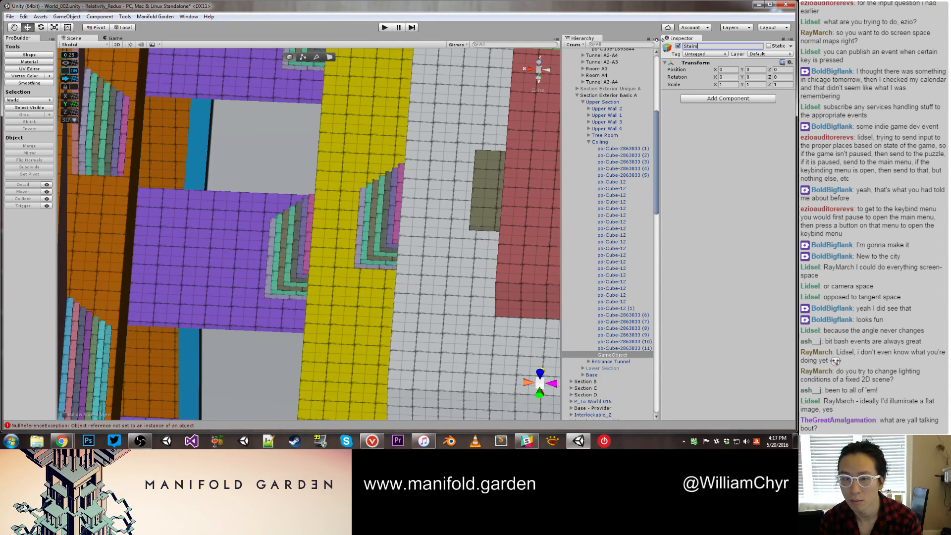
key("Return")
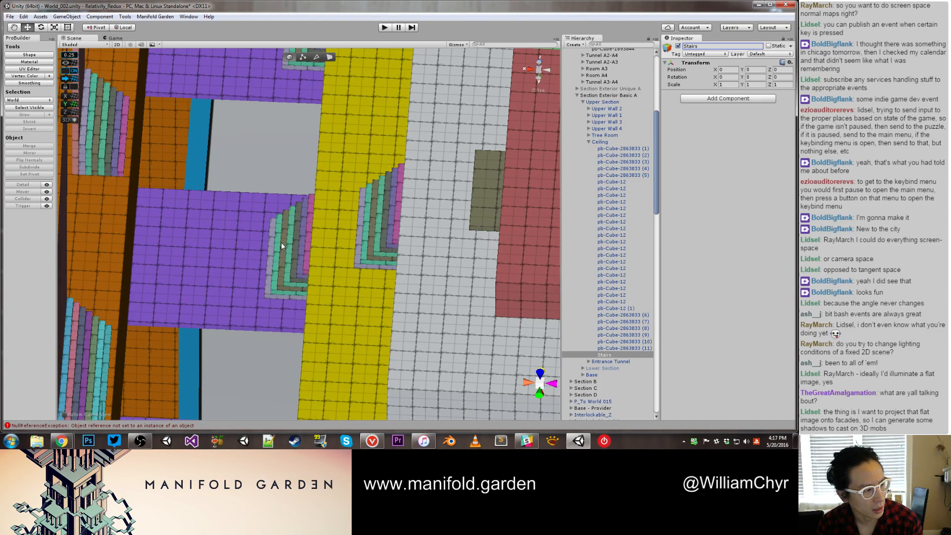
Step: Move the whole block of Stairs WithBack - 8w0.5h 7 steps objects below Indoor Column (3) into the Stairs object under Ceiling
left_click(388, 254)
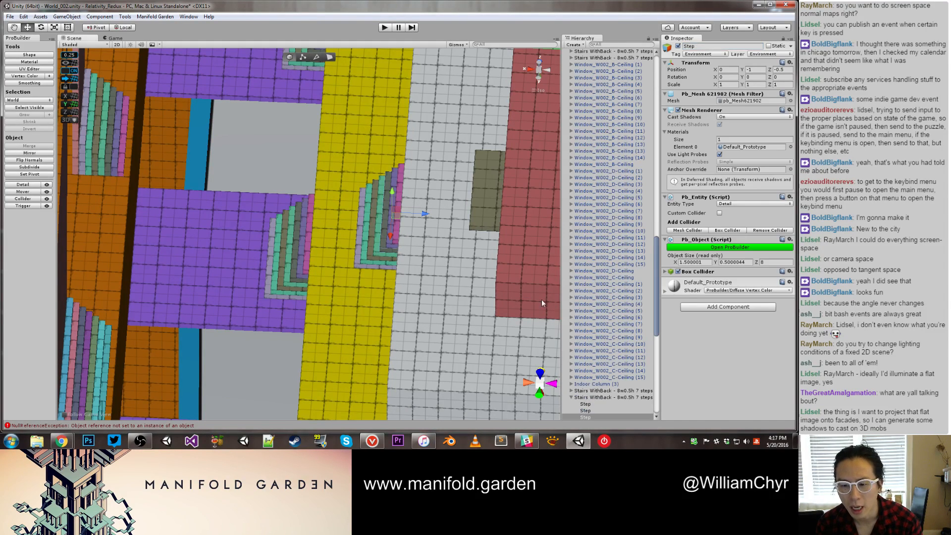
left_click(570, 398)
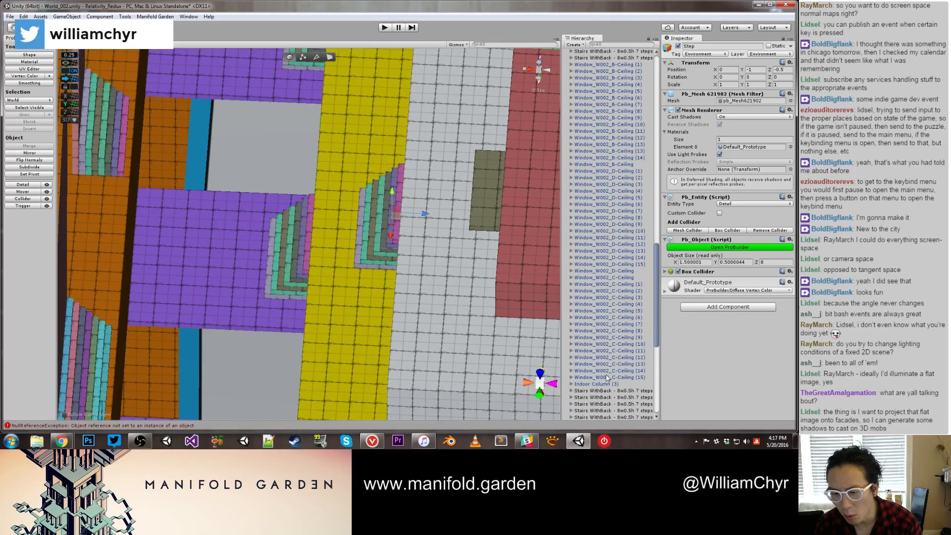
scroll(613, 375, "down", 4)
scroll(612, 346, "down", 4)
left_click(607, 240)
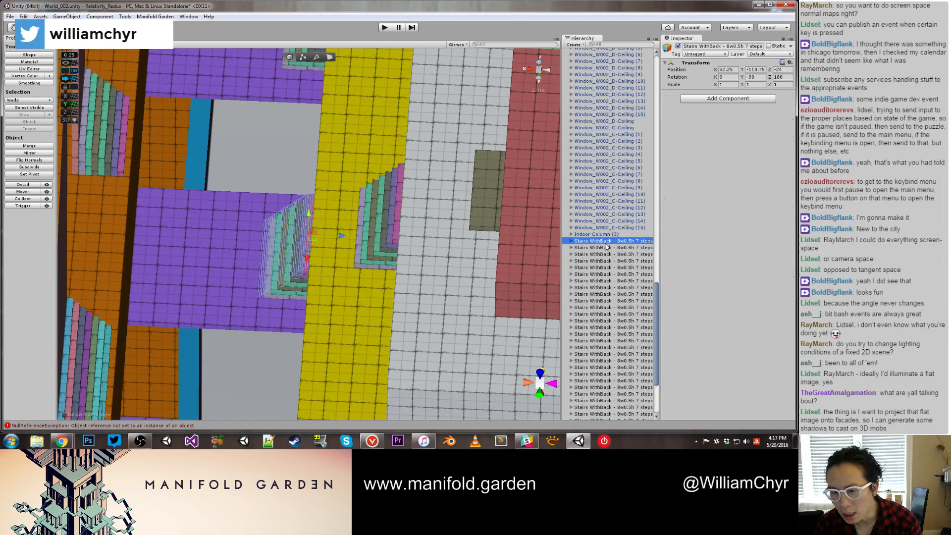
scroll(607, 288, "down", 5)
left_click(606, 370, "shift")
scroll(605, 322, "up", 9)
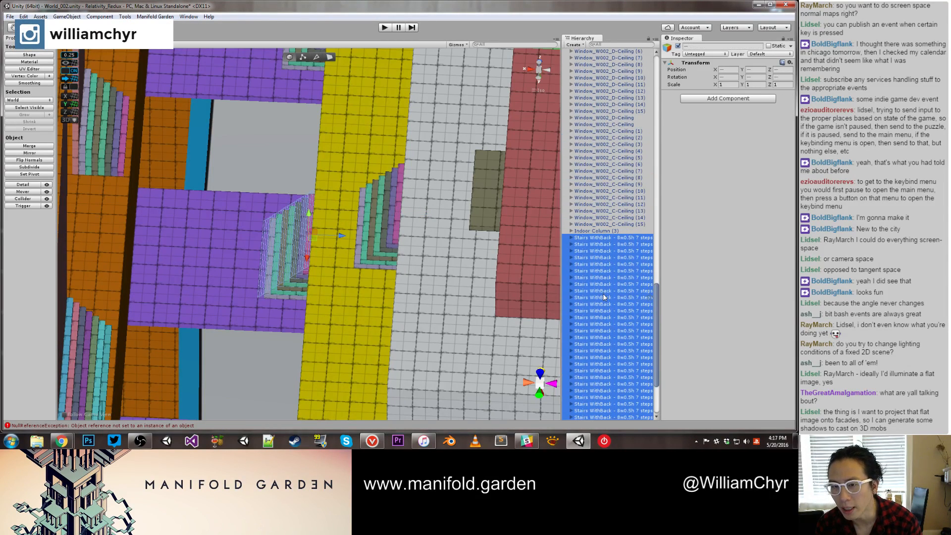
left_click_drag(606, 313, 611, 352)
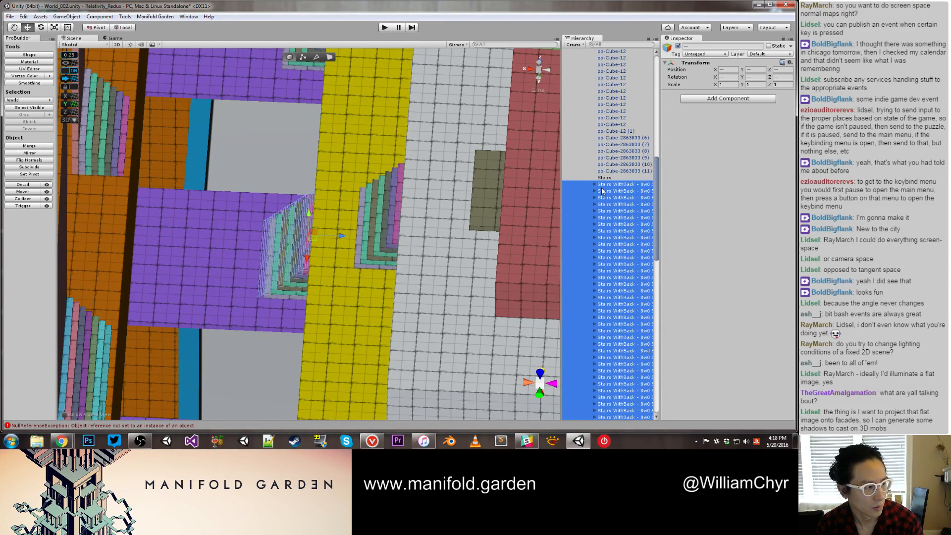
key("ctrl+z")
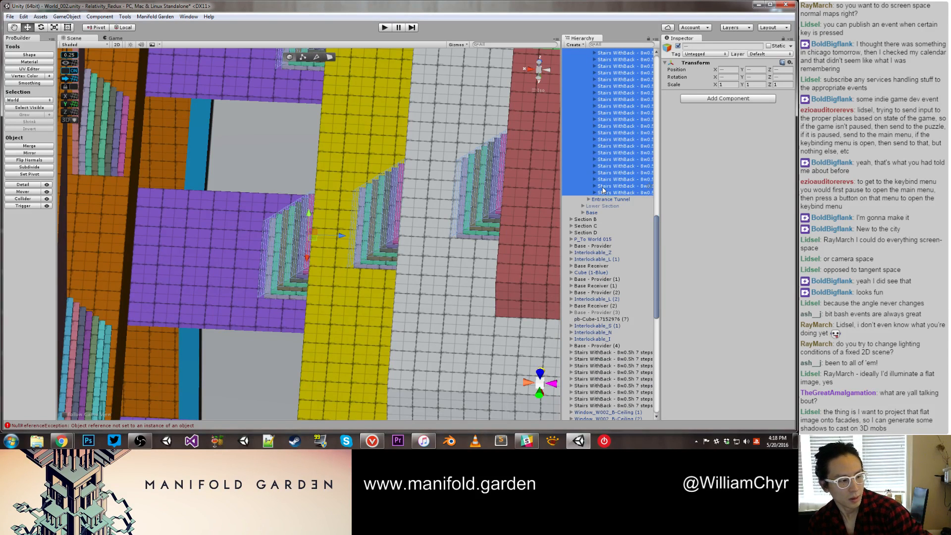
scroll(605, 188, "up", 10)
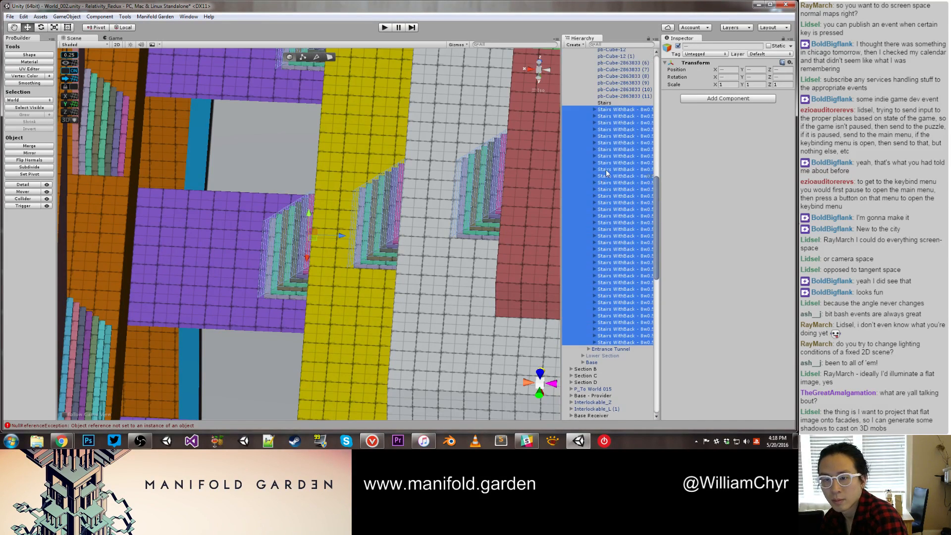
left_click(608, 178)
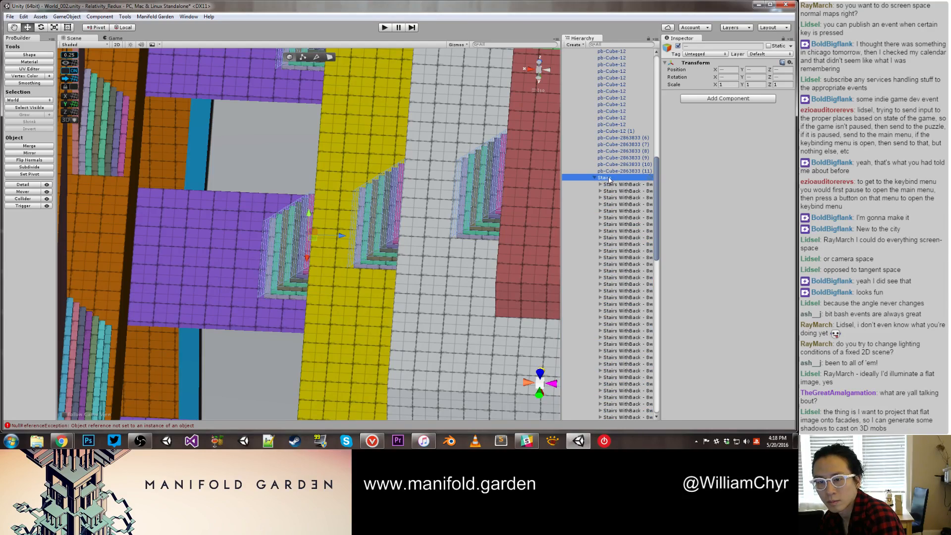
Step: Deactivate and collapse the Stairs group, and inspect the last loose stairs object listed above the Window_W002_B-Ceiling objects
left_click(679, 45)
left_click_drag(391, 114, 359, 198, "alt")
middle_click_drag(358, 198, 290, 225)
left_click_drag(290, 224, 262, 196, "alt")
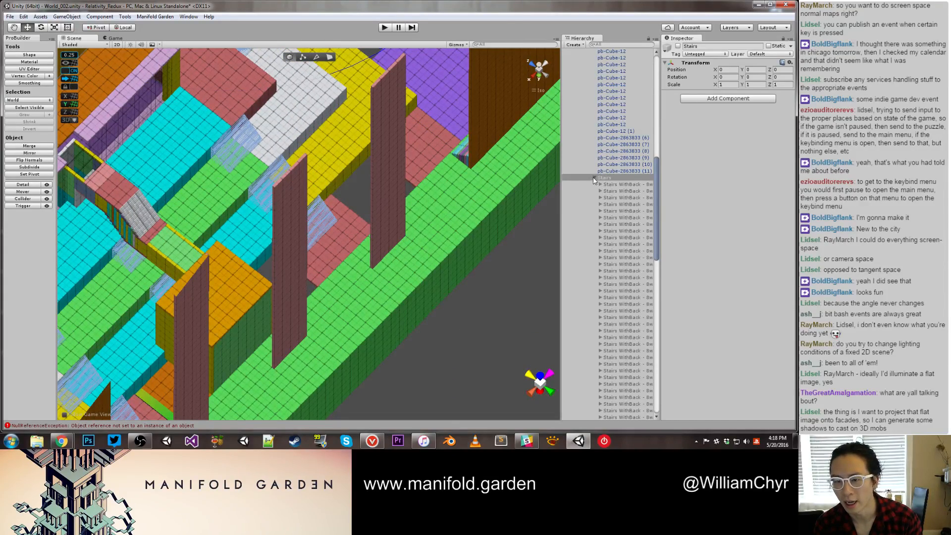
left_click(594, 177)
scroll(617, 223, "down", 3)
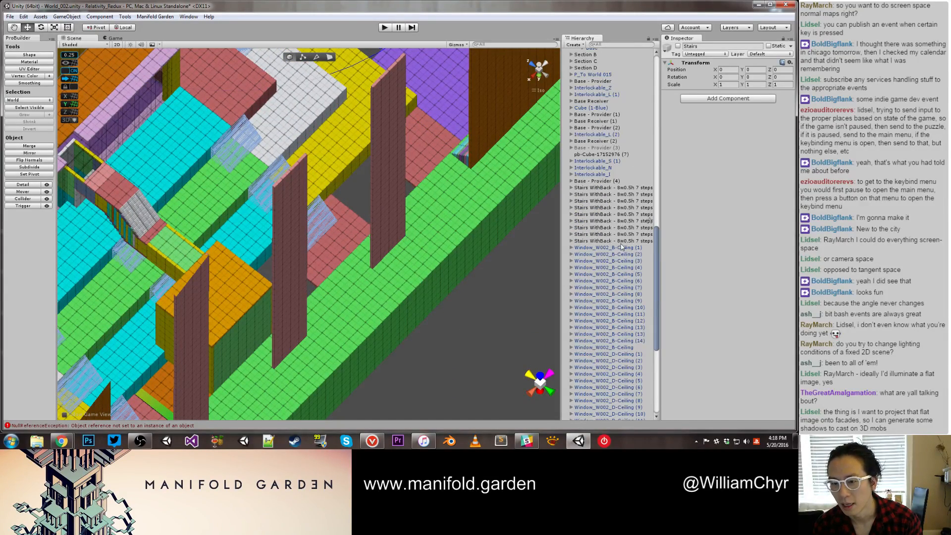
left_click(621, 240)
left_click_drag(499, 212, 539, 254, "alt")
Step: Reactivate the Stairs group under Ceiling and clear the selection
scroll(606, 278, "up", 10)
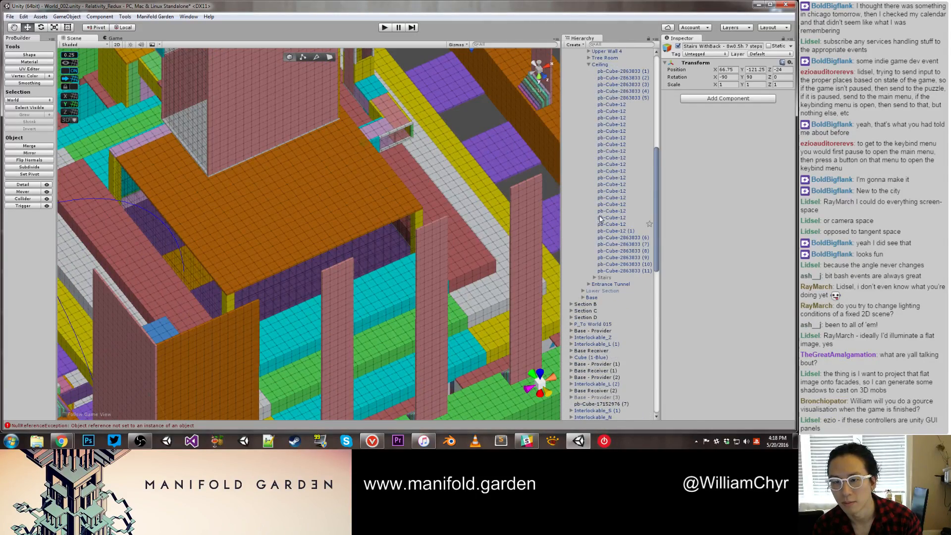
left_click(606, 278)
left_click_drag(552, 193, 483, 118, "alt")
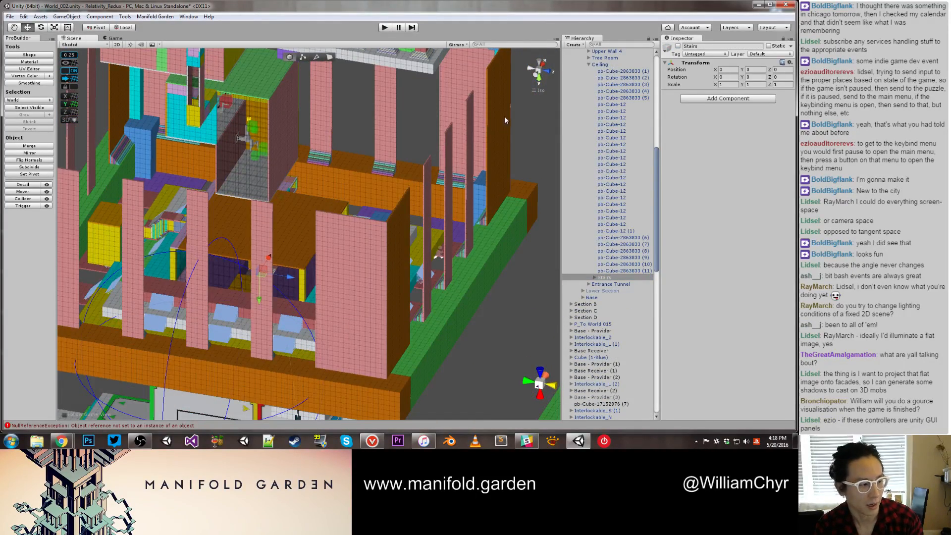
left_click(677, 46)
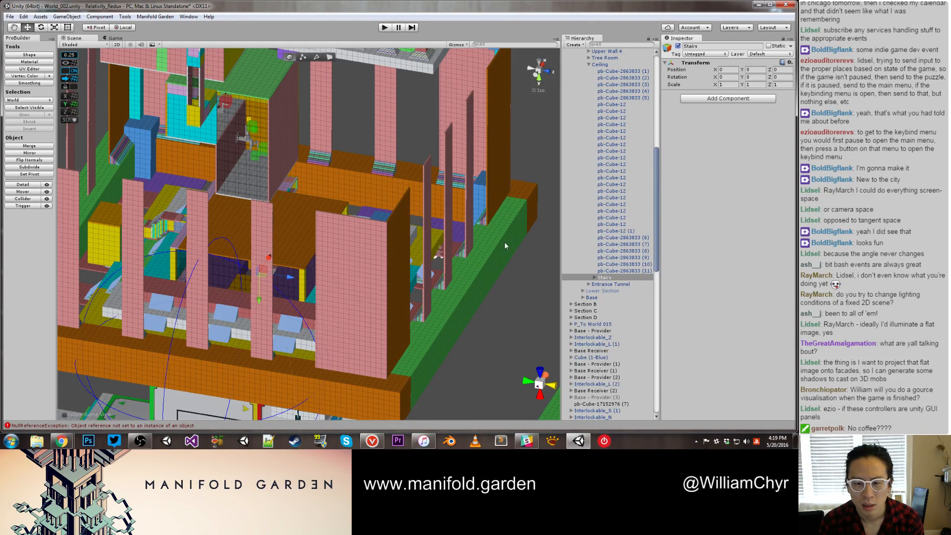
left_click(500, 305)
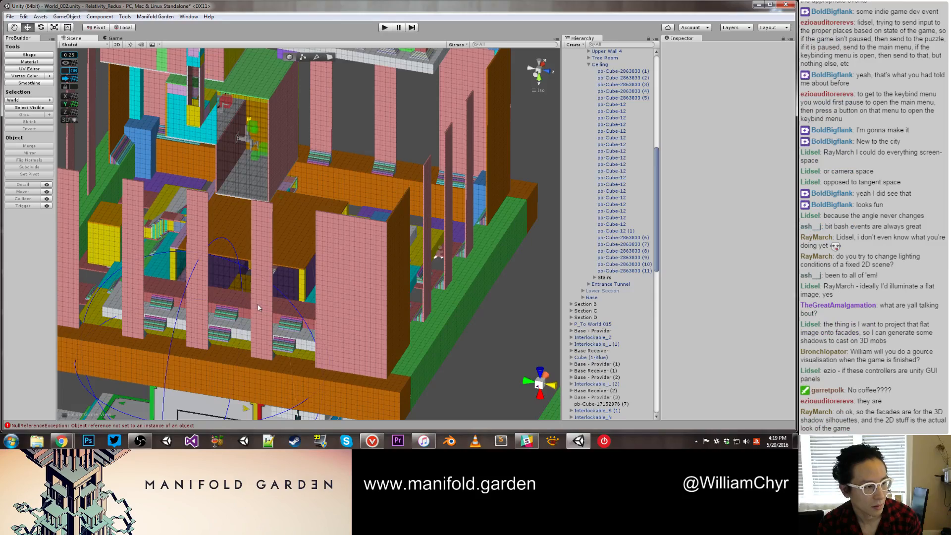
Step: Examine the grouped stairs on the ledges around the tower from above and from the side
scroll(254, 301, "up", 8)
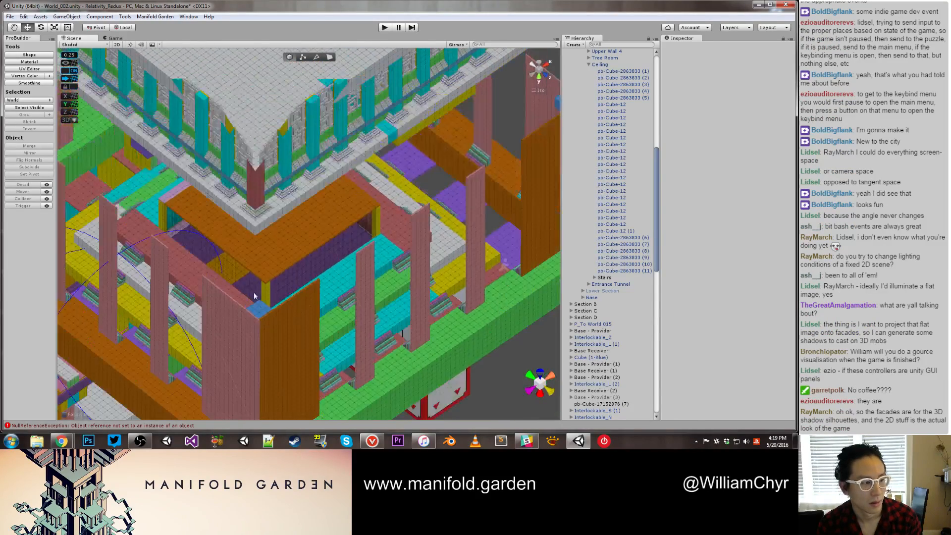
middle_click_drag(253, 292, 206, 347)
left_click_drag(206, 348, 163, 246, "alt")
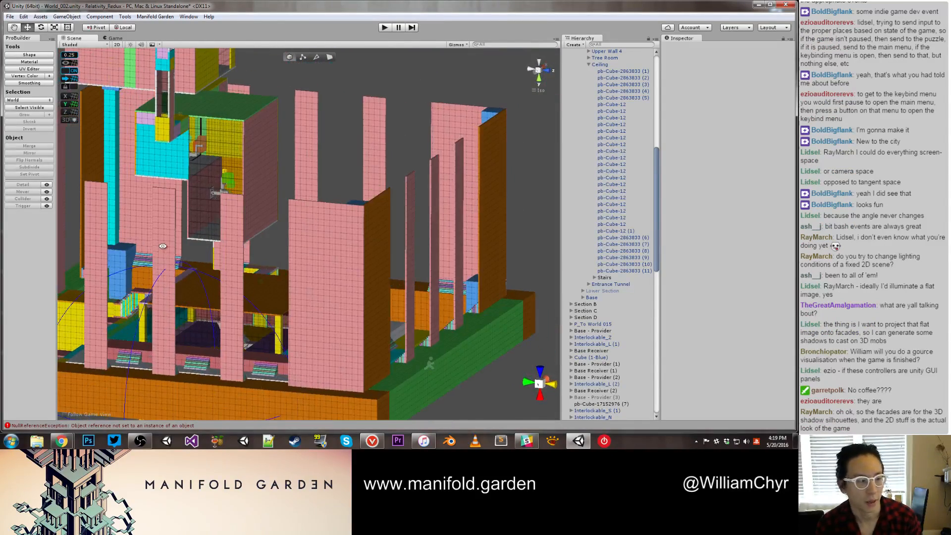
left_click_drag(265, 227, 341, 290, "alt")
Step: Inspect the corner tunnel pieces of Tunnel A1-A2 beside Room A2 from close up
left_click(347, 295)
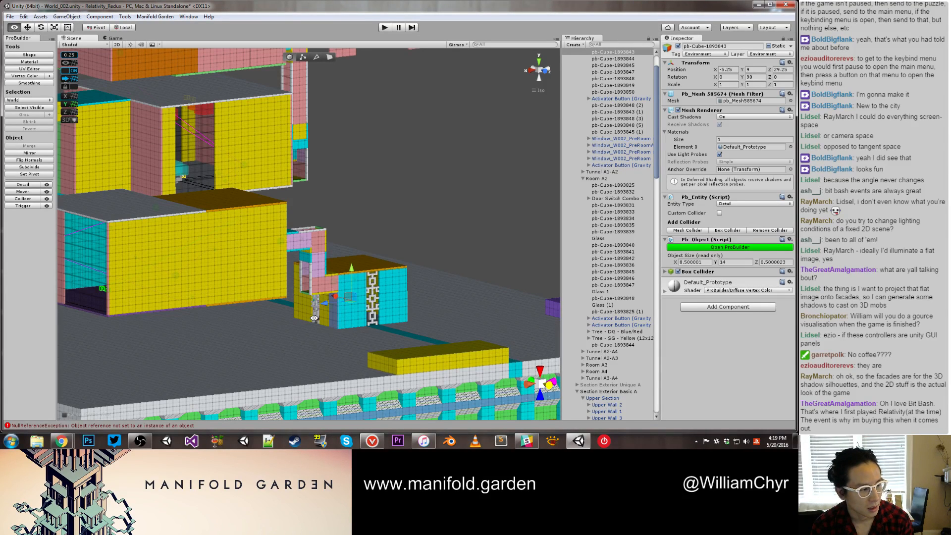
left_click_drag(317, 321, 315, 321, "alt")
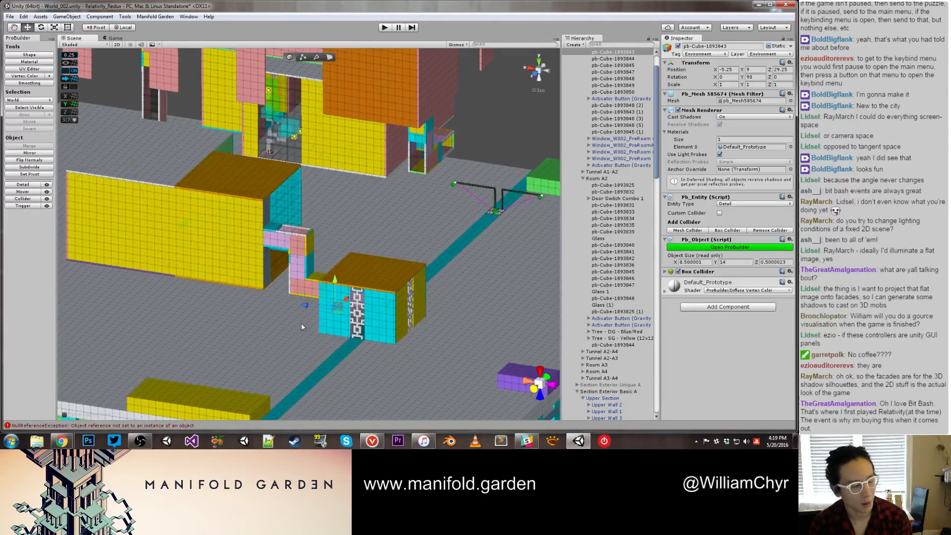
scroll(301, 319, "up", 5)
left_click(312, 261)
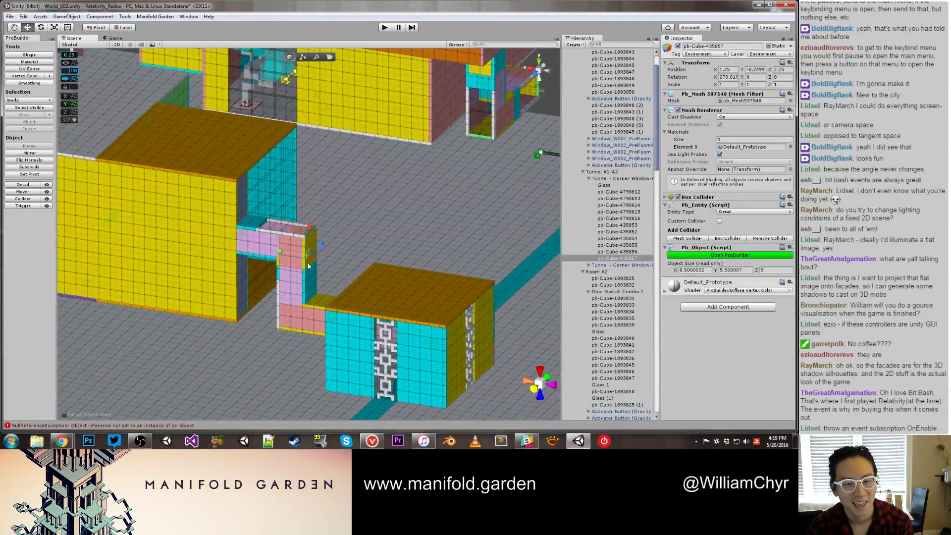
left_click(556, 235)
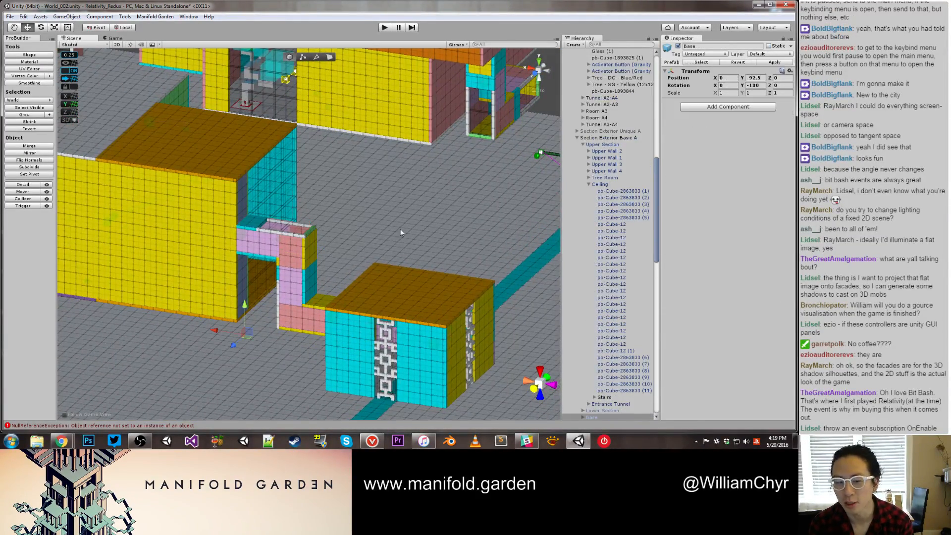
left_click(274, 243)
left_click(301, 249)
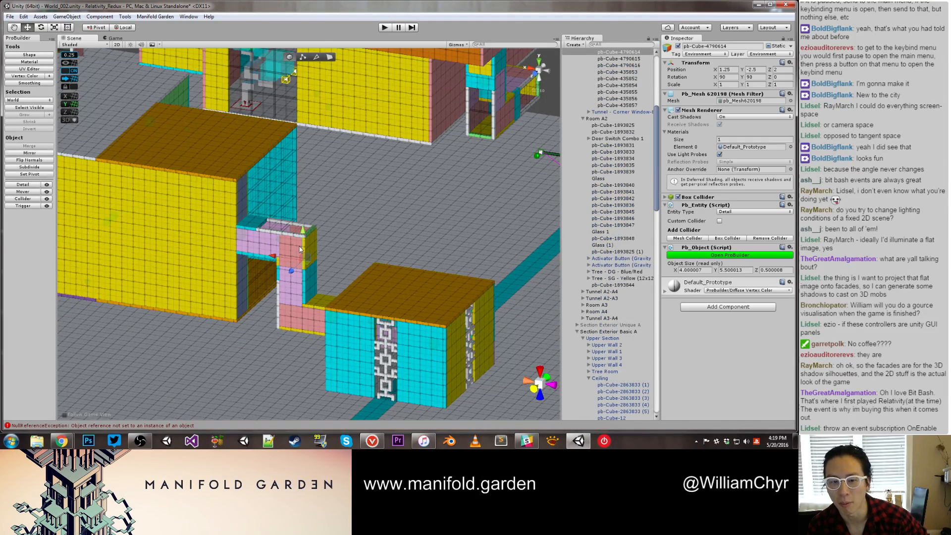
scroll(533, 133, "up", 1)
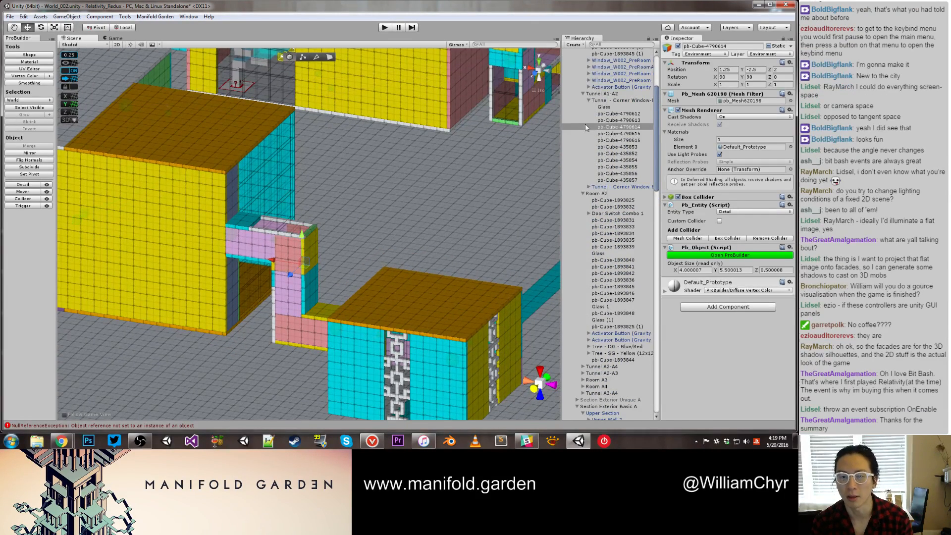
Step: Try moving the first Tunnel - Corner Window object in Tunnel A1-A2 upward, and undo the move
left_click(605, 100)
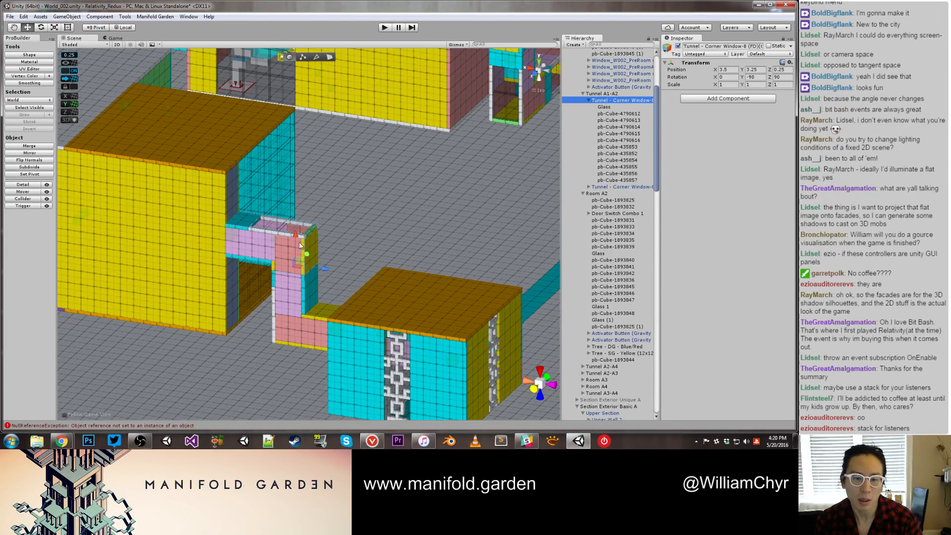
left_click_drag(294, 227, 295, 191)
key("ctrl+z")
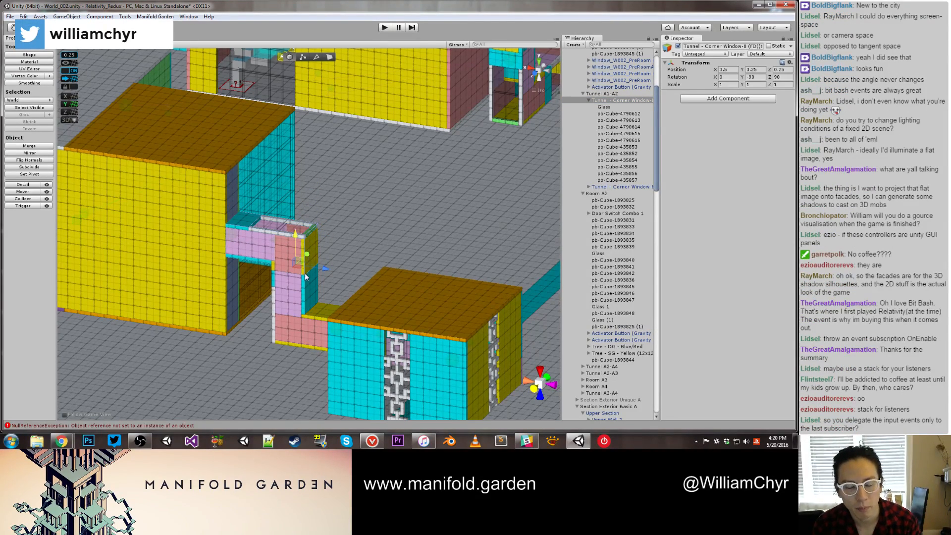
Step: Examine the lower corner tunnel piece and the roof block of Room A2 from several angles
left_click(303, 324)
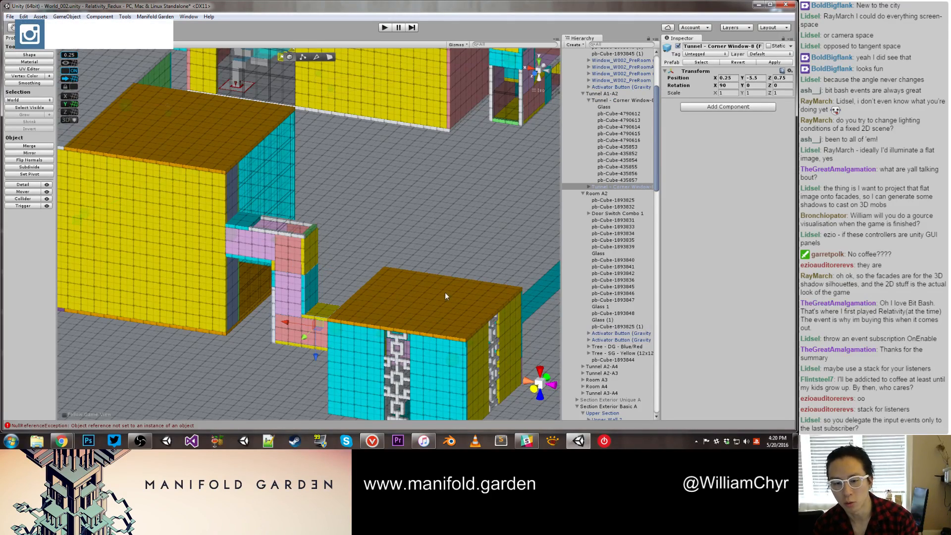
scroll(445, 292, "down", 4)
left_click_drag(449, 337, 380, 339, "alt")
left_click(380, 335)
scroll(335, 314, "up", 3)
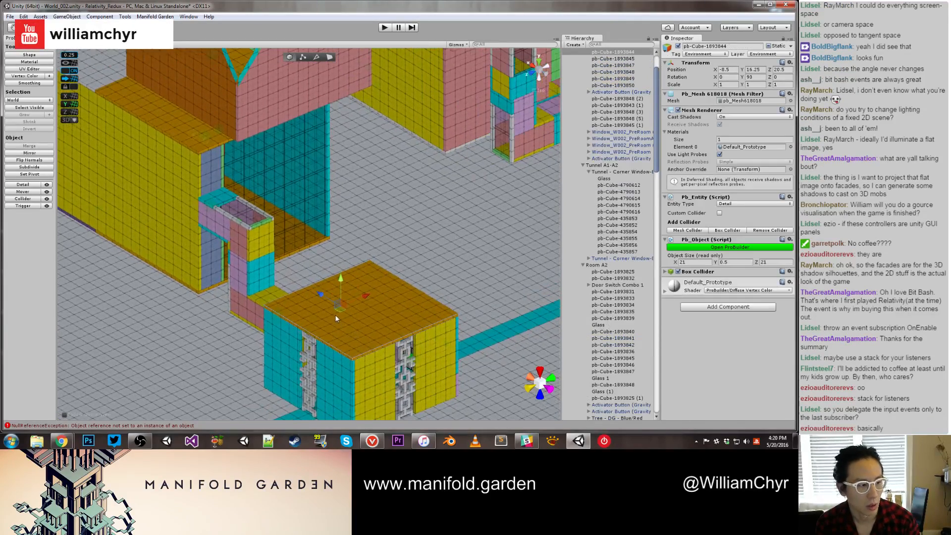
scroll(294, 284, "down", 6)
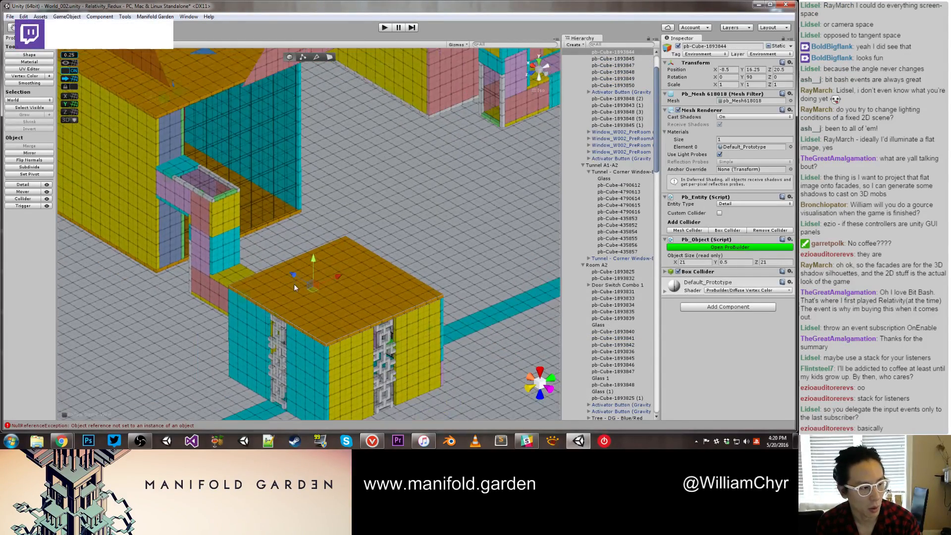
left_click_drag(320, 335, 322, 309, "alt")
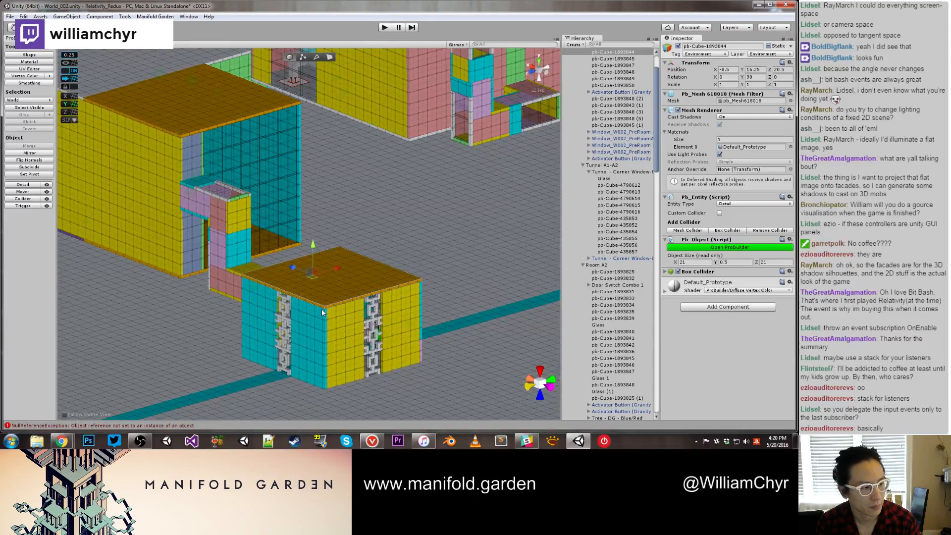
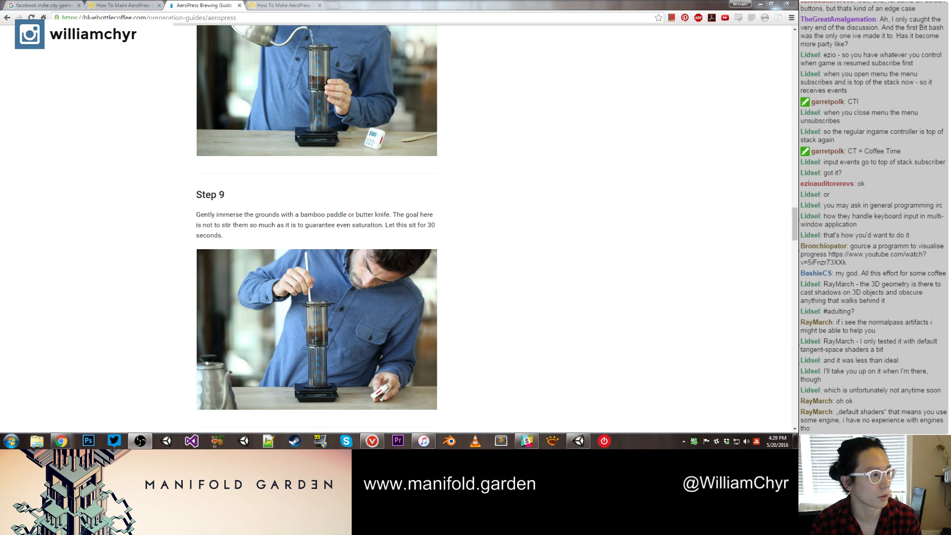
Step: Check the Linux Kernel Development video linked in chat, close it and the AeroPress brewing guide, and switch to Unity
left_click_drag(0, 108, 329, 90)
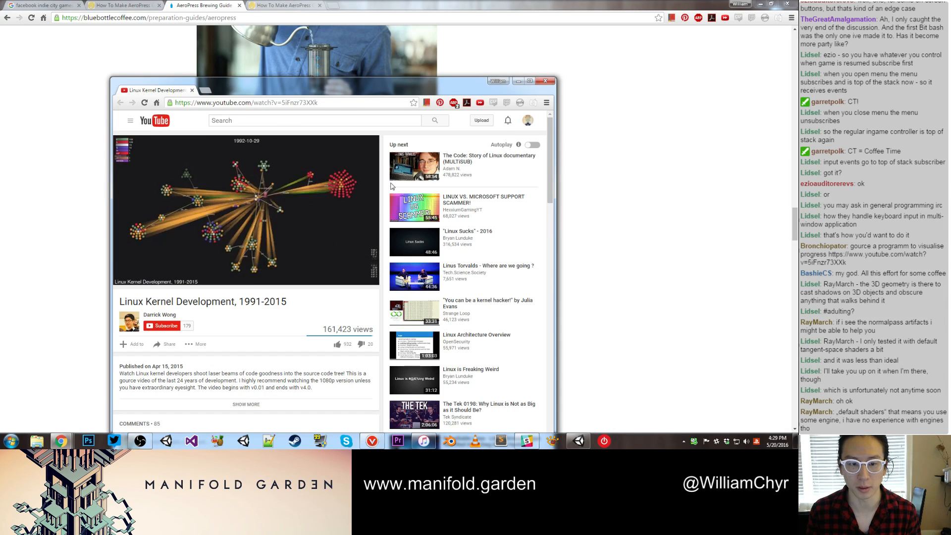
left_click(545, 83)
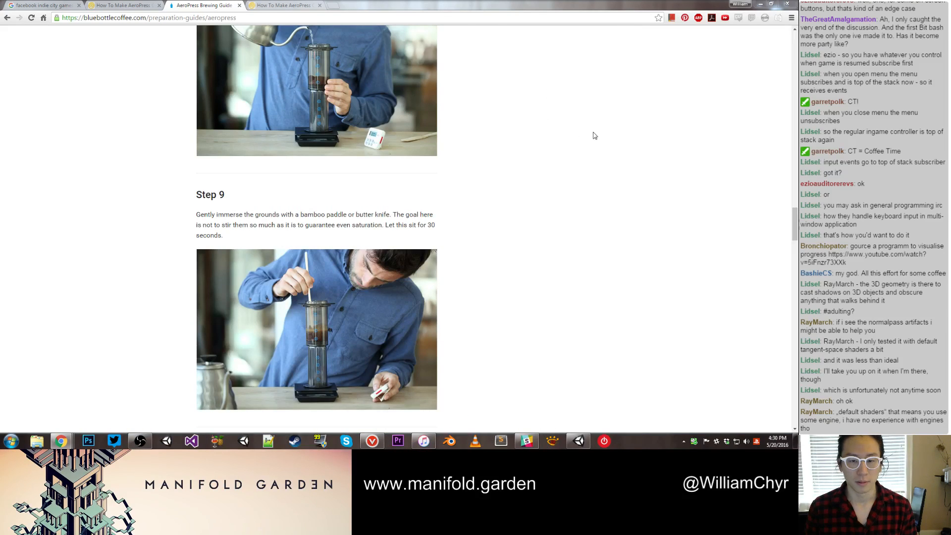
key("ctrl+w")
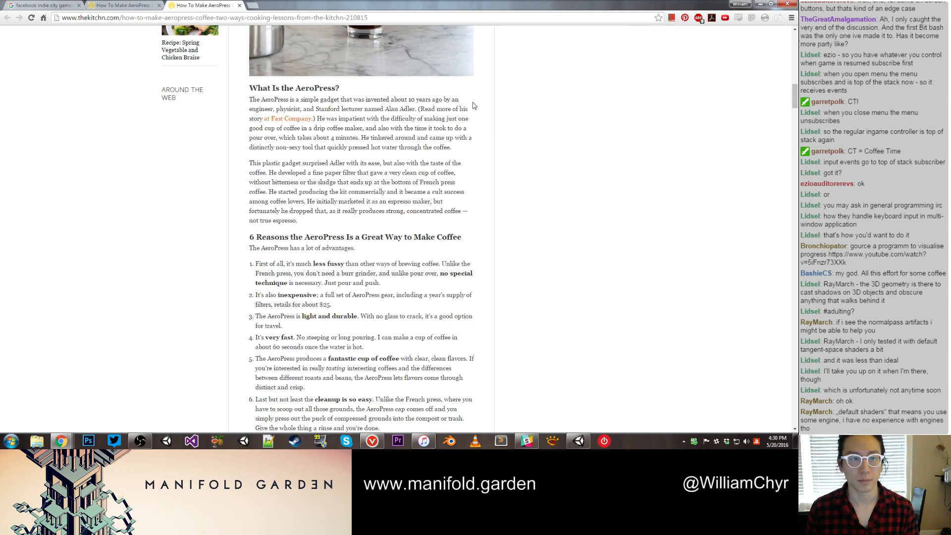
key("alt+Tab")
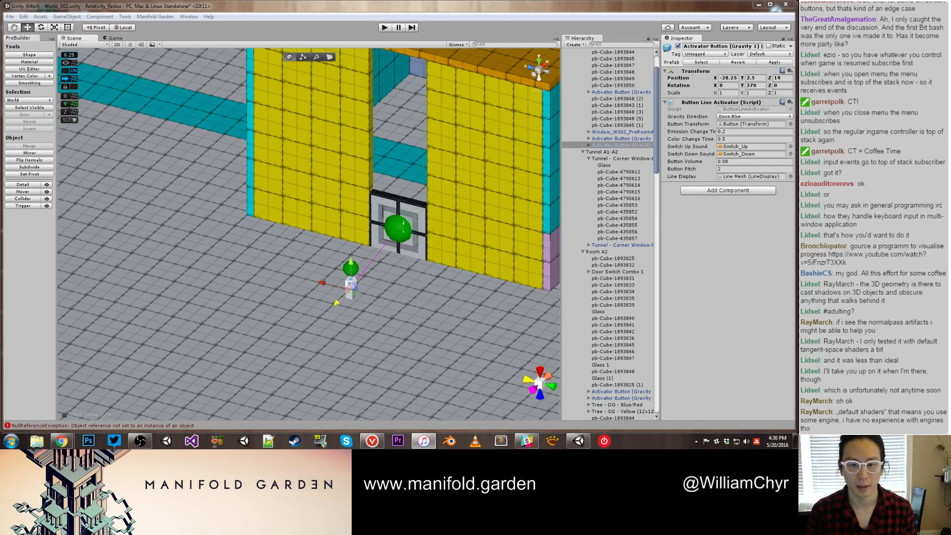
Step: Duplicate the activator button in front of the orange-roofed room's yellow wall opening and rotate the copy to 360 about Y
left_click(467, 270)
key("f")
left_click_drag(467, 269, 448, 231, "alt")
left_click(385, 211)
scroll(369, 211, "down", 5)
left_click_drag(332, 211, 480, 201, "alt")
key("ctrl+d")
key("e")
key("w")
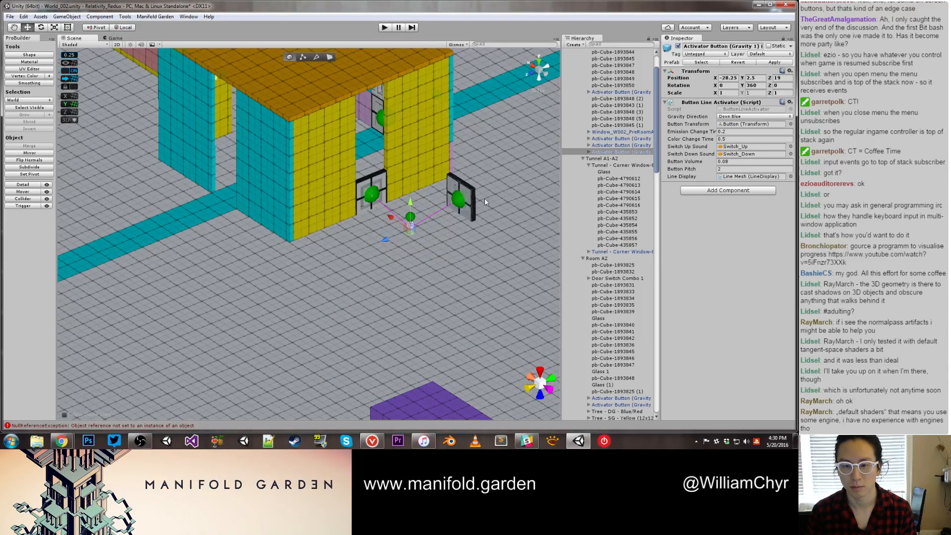
Step: Move the rotated activator button copy to the adjacent cyan wall's opening, and raise the original button to Y 2.75
left_click_drag(386, 243, 123, 209)
left_click_drag(101, 245, 150, 225)
left_click(362, 193)
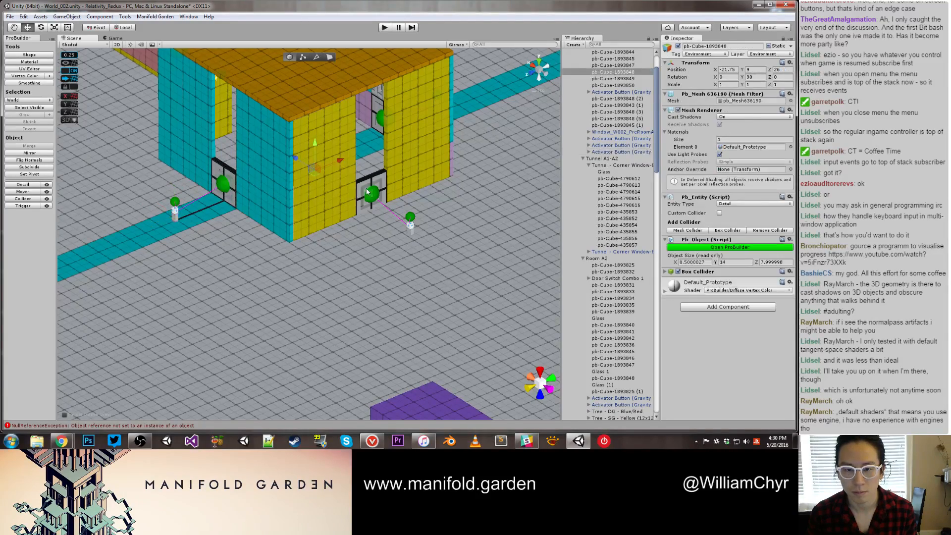
left_click_drag(411, 207, 411, 203)
Step: Duplicate the activator button at the cyan wall opening and rotate the copy to 450 about Y
scroll(316, 190, "down", 2)
left_click_drag(315, 190, 260, 254, "alt")
scroll(299, 201, "up", 3)
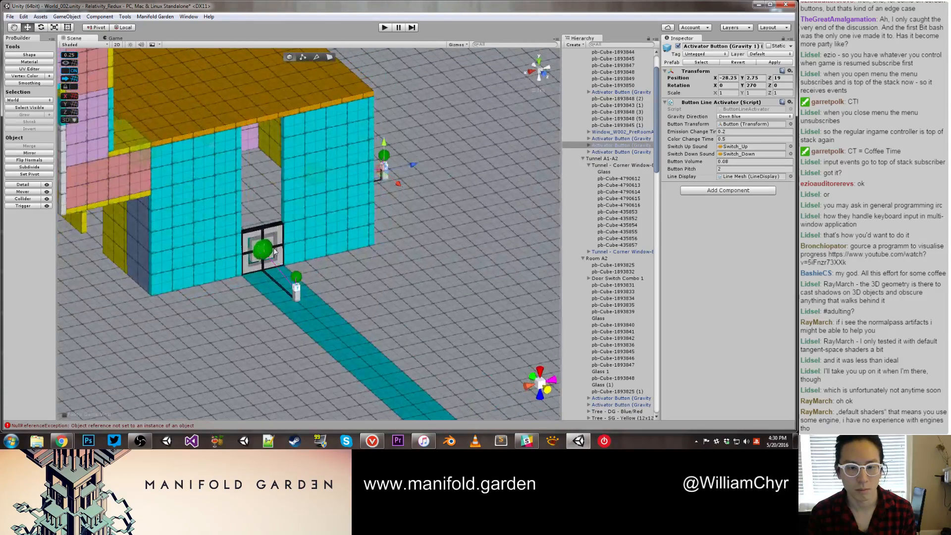
left_click(296, 291)
key("ctrl+d")
key("e")
left_click_drag(290, 311, 209, 303, "ctrl")
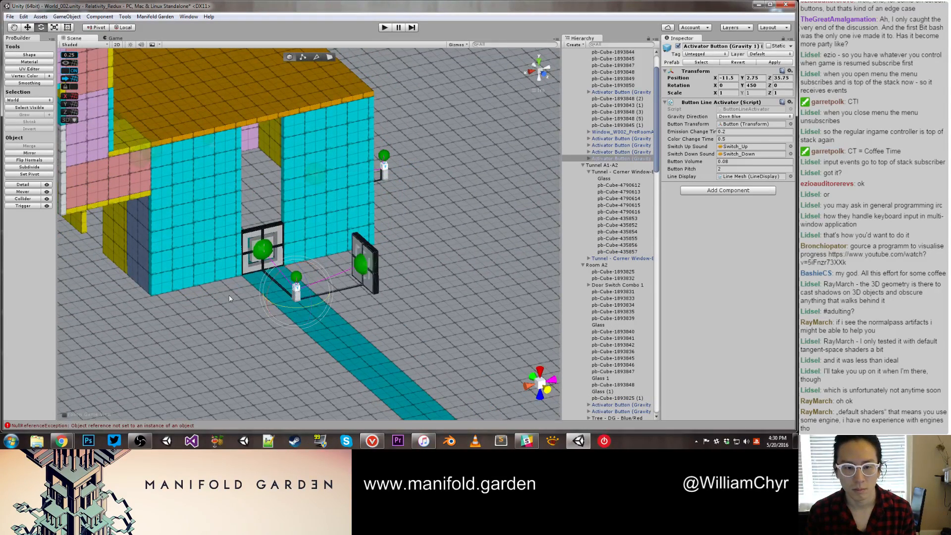
Step: Move the new activator button copy to the room's next side, beneath the tunnel, at X 5.25 and Z 18.5
key("w")
left_click_drag(270, 303, 60, 222, "ctrl")
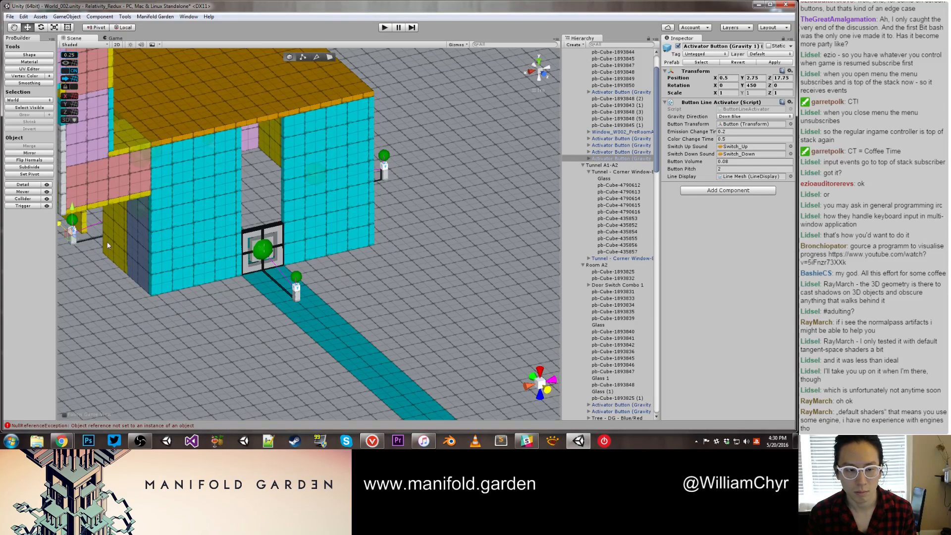
middle_click_drag(102, 256, 310, 253)
scroll(258, 247, "up", 8)
left_click_drag(258, 230, 191, 263)
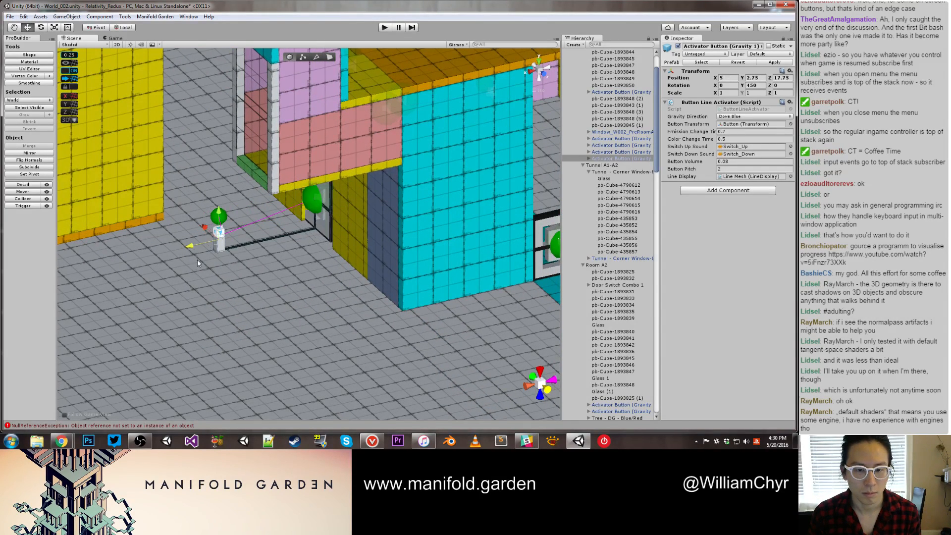
left_click_drag(200, 228, 205, 236)
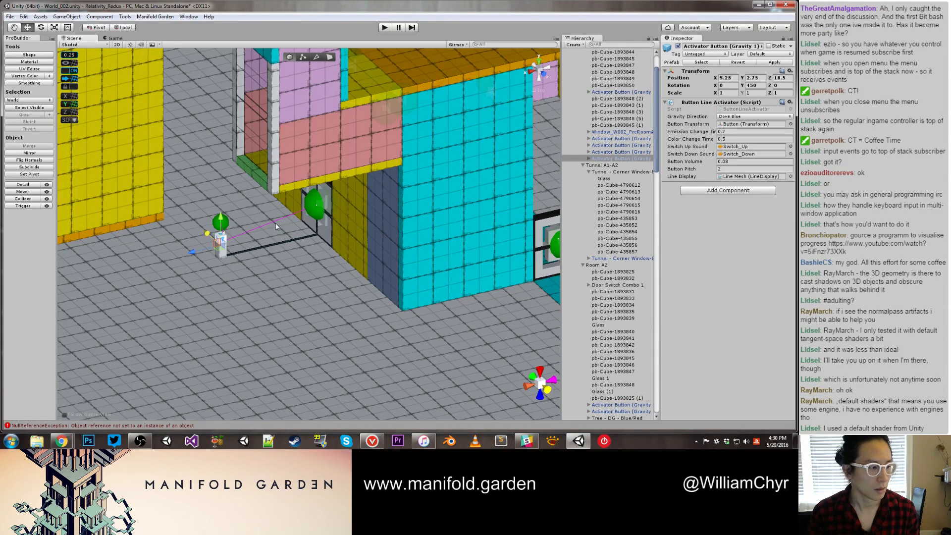
scroll(344, 209, "down", 6)
left_click_drag(443, 176, 166, 213, "alt")
left_click_drag(391, 204, 319, 203, "alt")
scroll(320, 203, "down", 3)
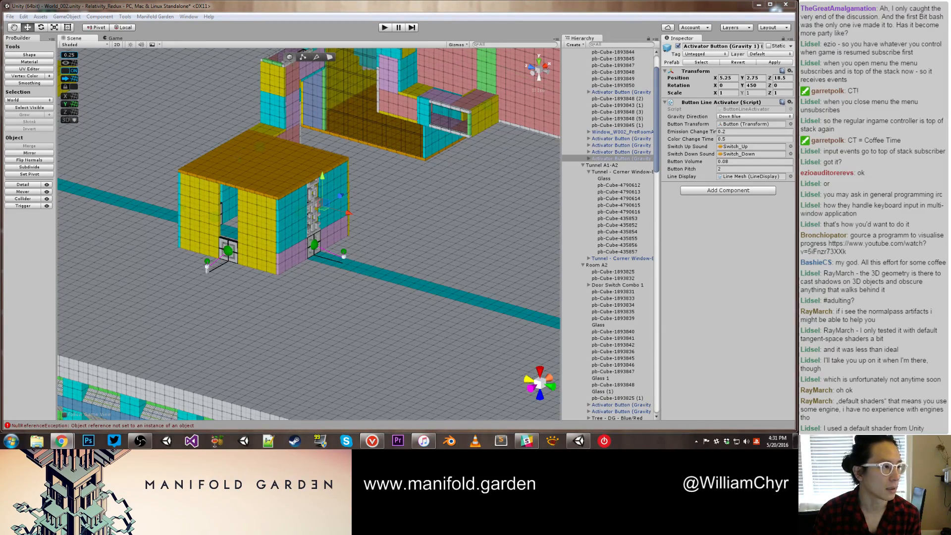
key("ctrl+n")
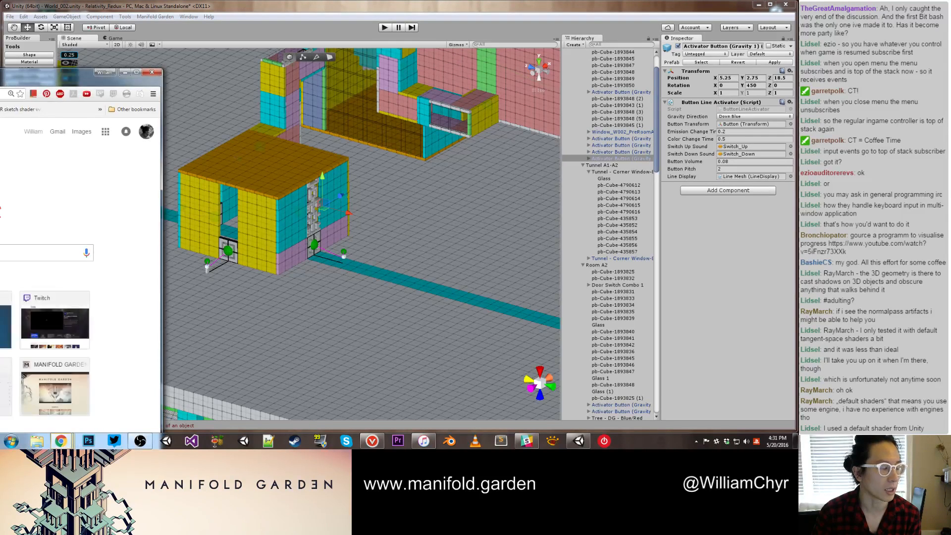
type("twitch")
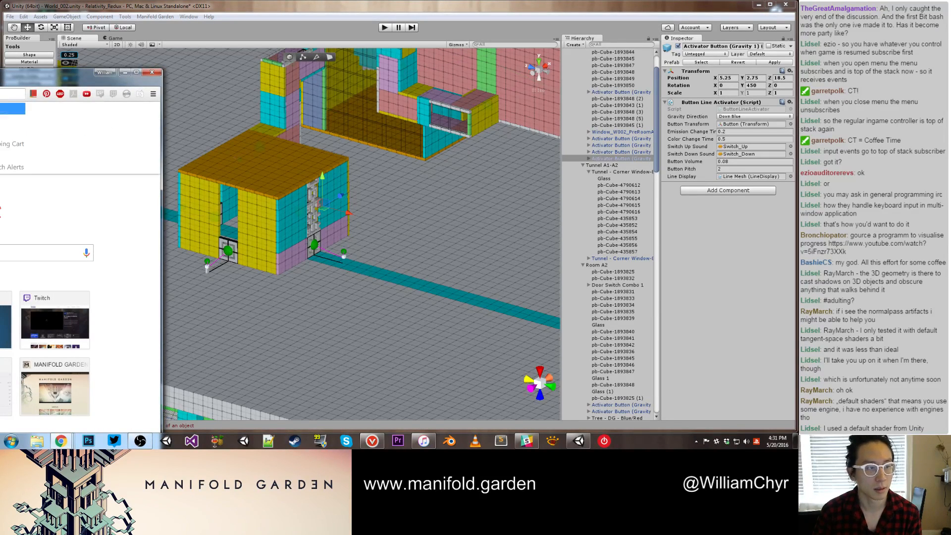
key("Return")
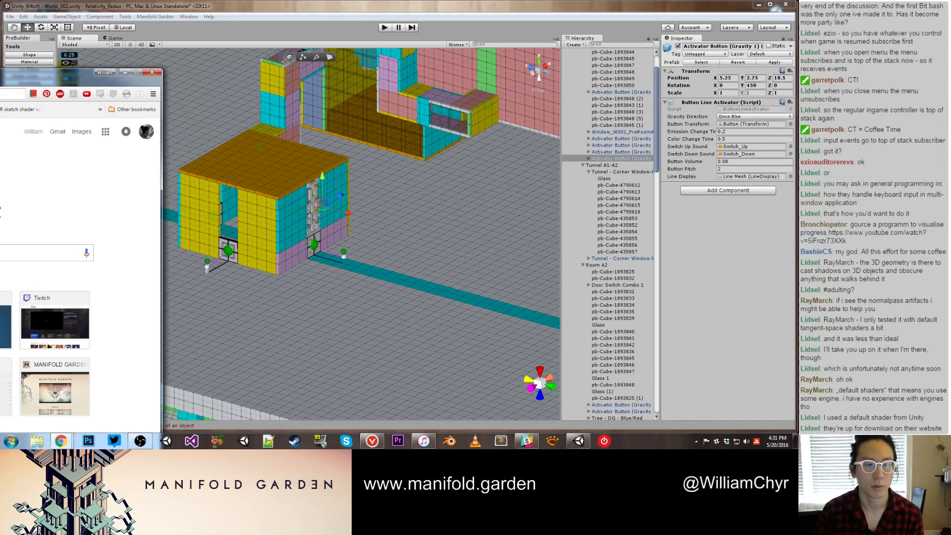
left_click(152, 72)
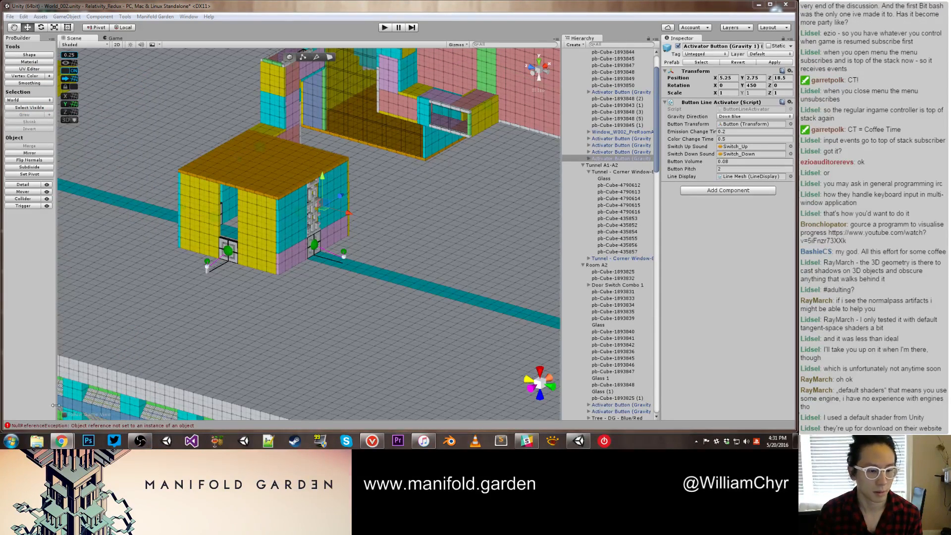
Step: Switch to Windows Explorer and open the Reference Images folder inside Relativity on the EinsteinRAID (J:) drive
left_click(40, 441)
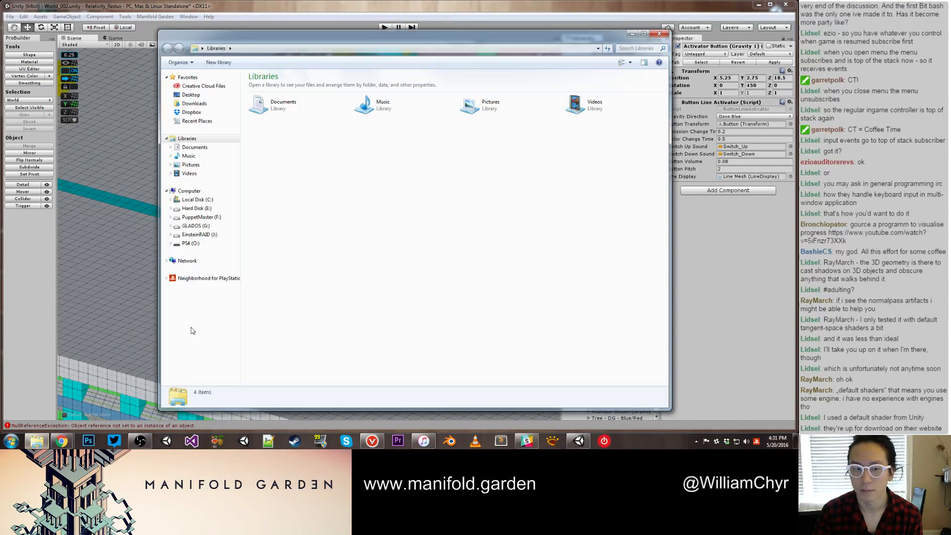
left_click(207, 234)
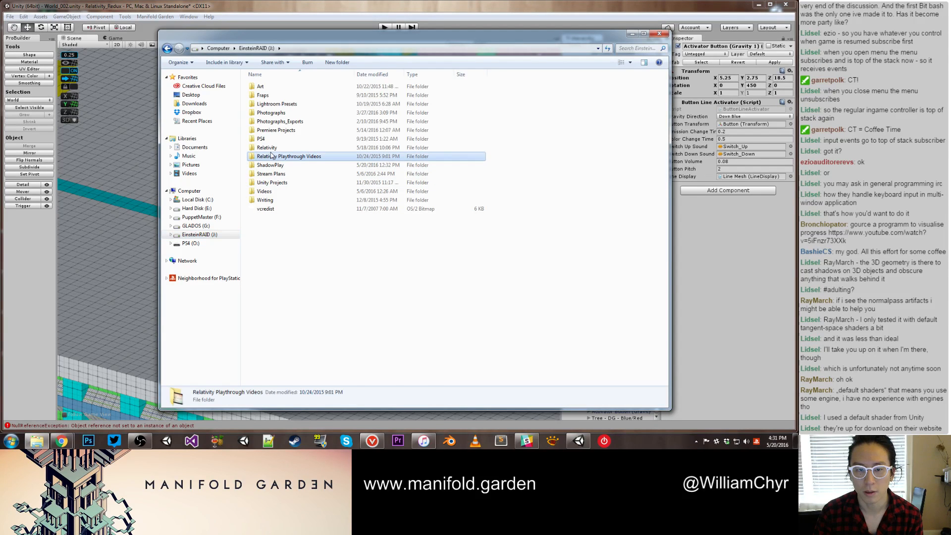
double_click(267, 147)
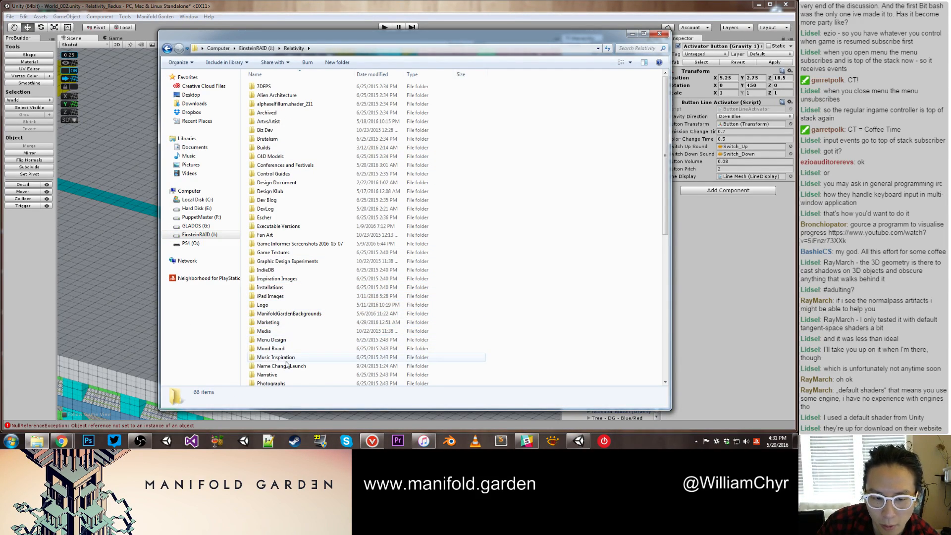
scroll(286, 367, "down", 2)
double_click(275, 380)
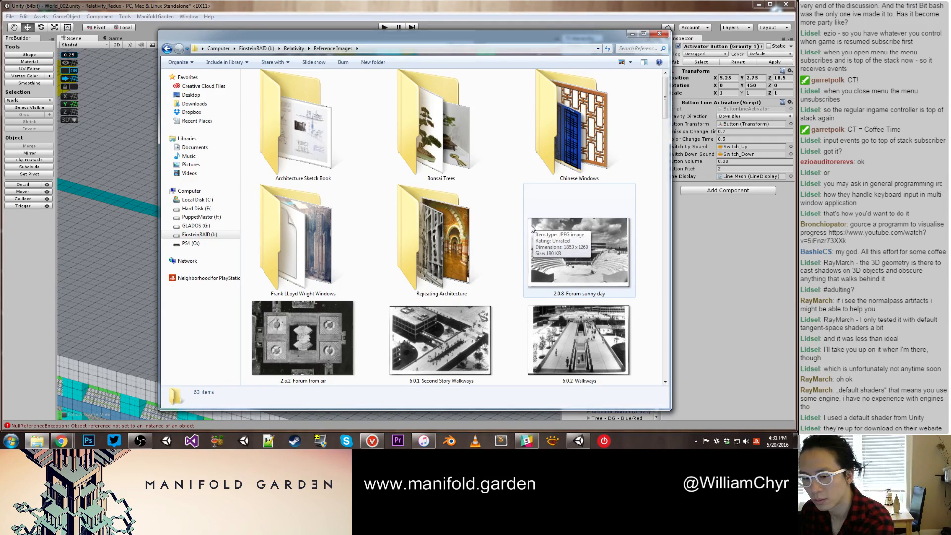
Step: Browse the reference images, view beautiful-mosque-ceiling-15 at full size, and close it
scroll(447, 249, "down", 5)
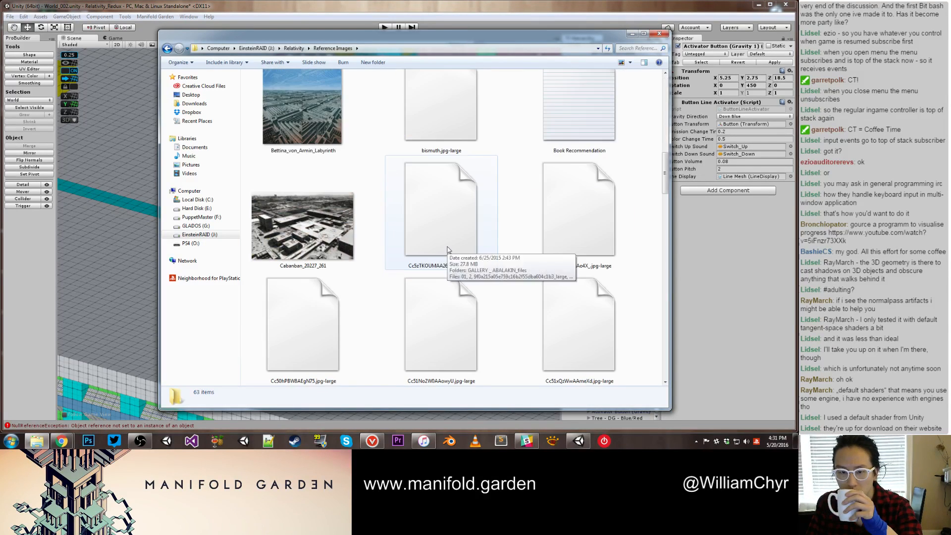
scroll(448, 249, "up", 1)
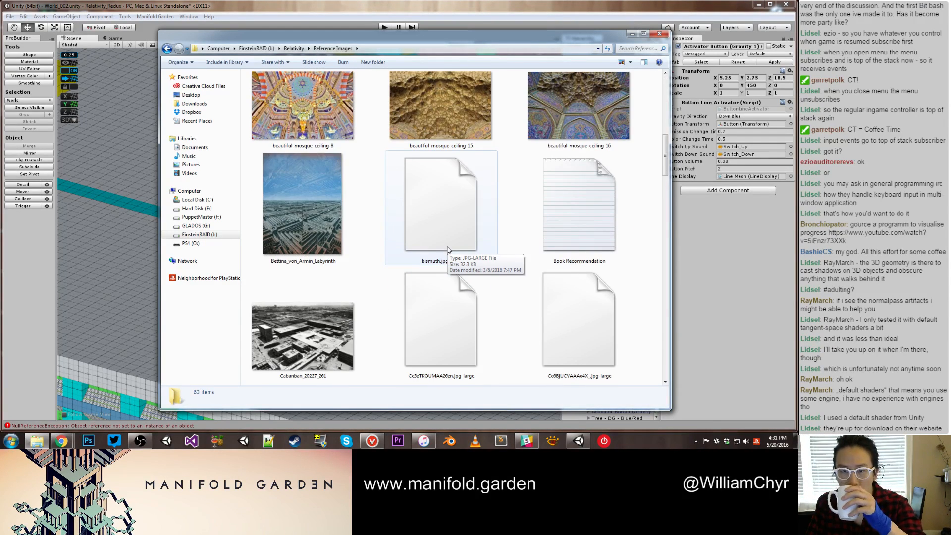
scroll(448, 250, "up", 3)
double_click(452, 299)
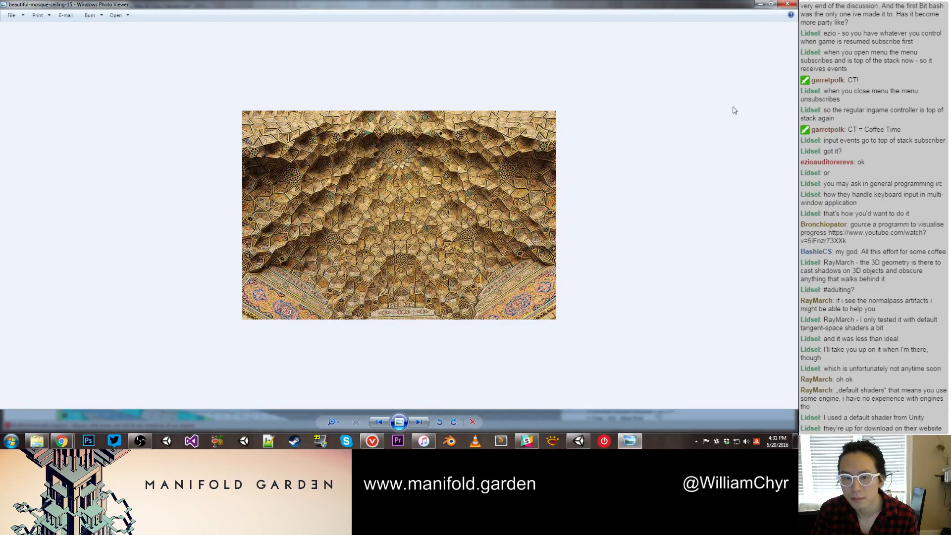
key("alt+F4")
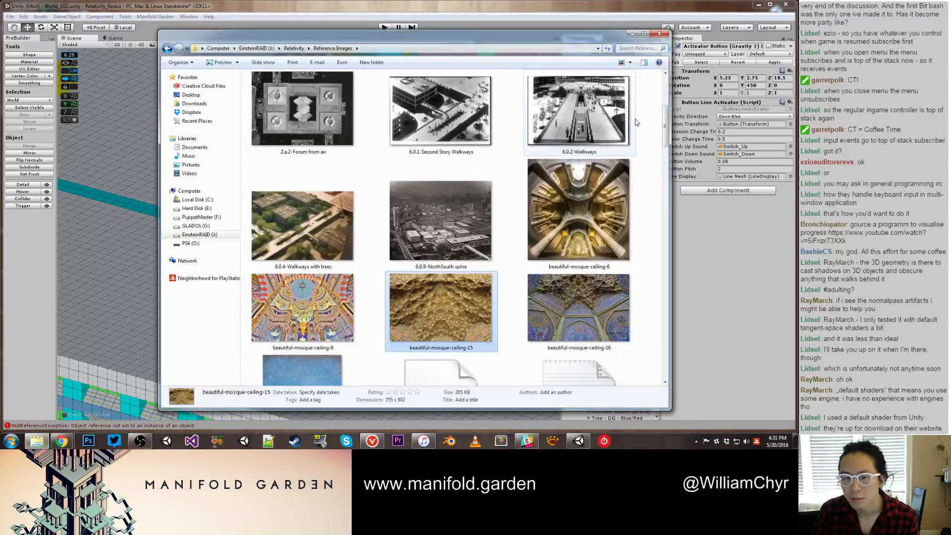
Step: View the 6.0.9-NorthSouth spine photo and return to the Reference Images folder
left_click(468, 188)
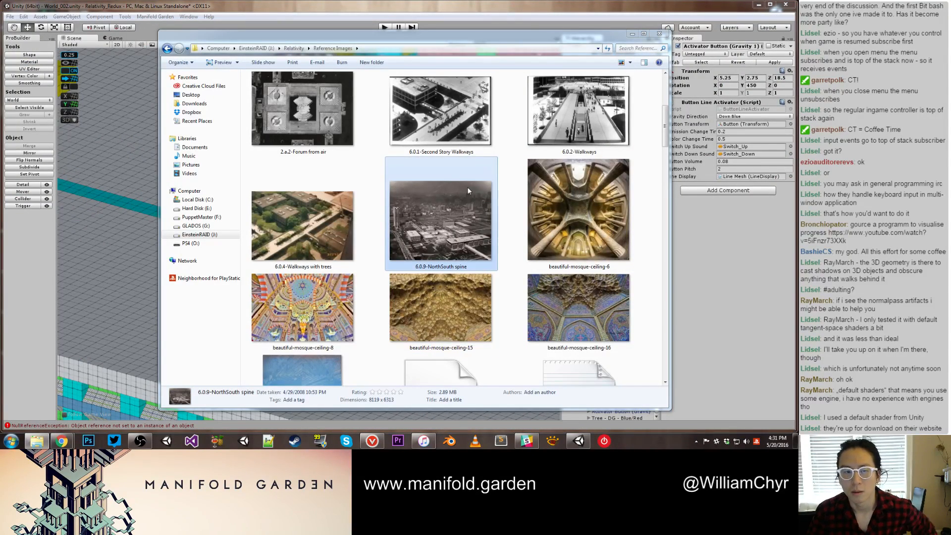
double_click(466, 194)
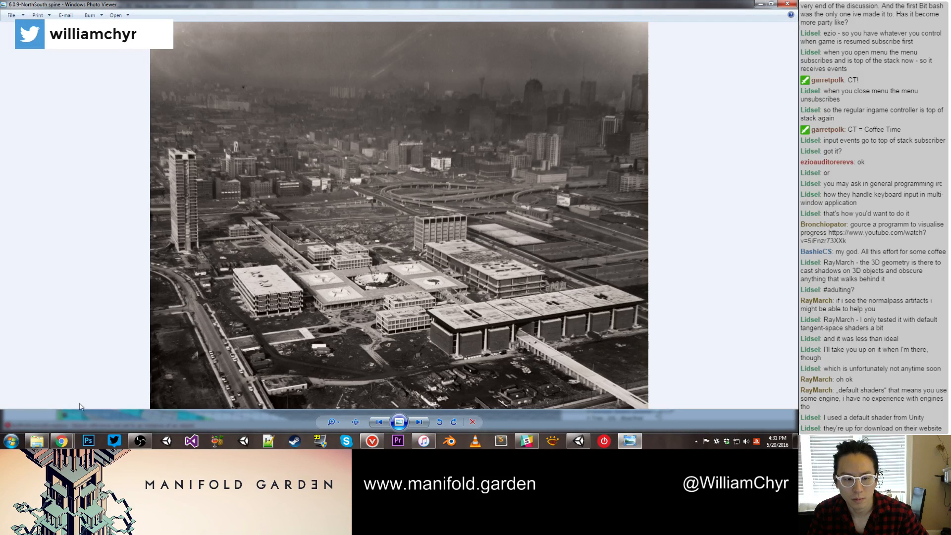
left_click(37, 440)
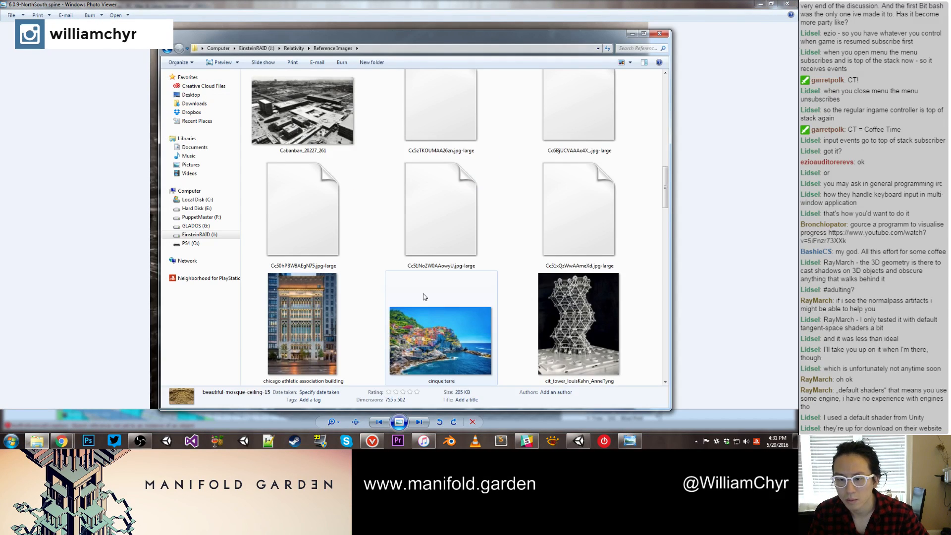
Step: Find the instalbul_inception image further down the folder, view it at full size, and close it
scroll(423, 297, "down", 2)
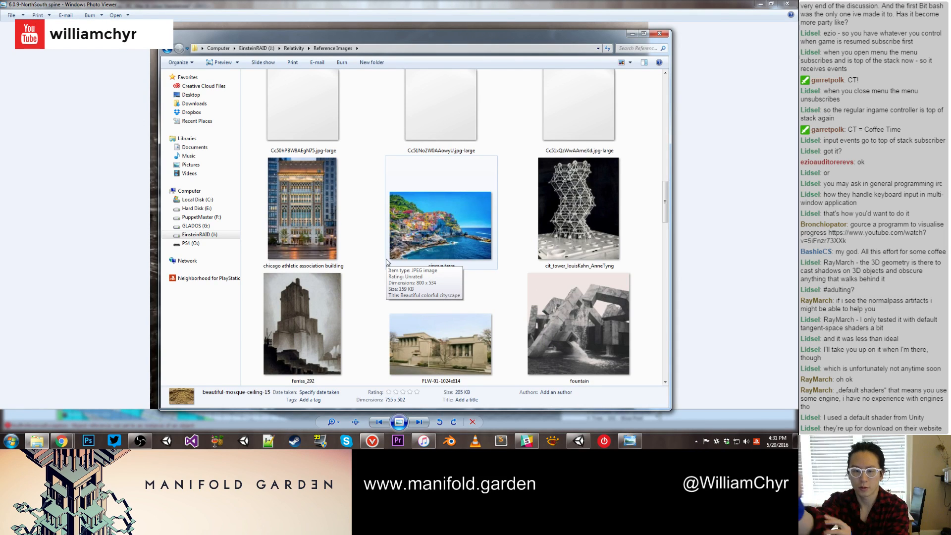
scroll(387, 263, "down", 5)
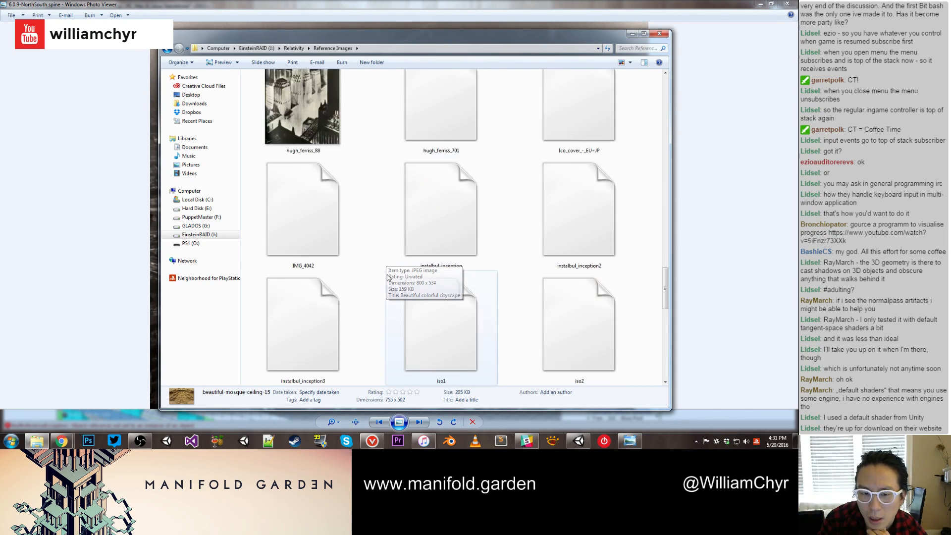
double_click(443, 217)
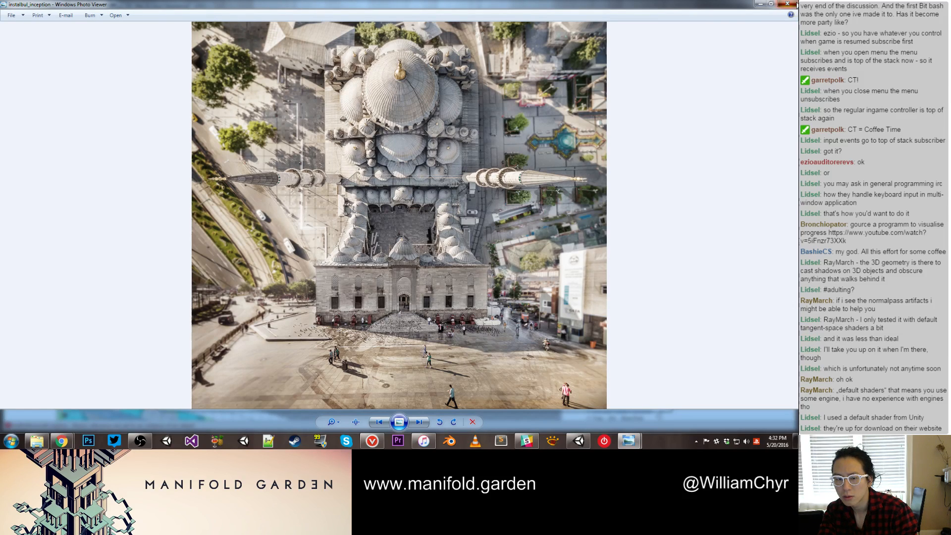
left_click(787, 4)
Step: View the iso1 isometric architecture image at full size and close it
left_click(527, 193)
scroll(495, 198, "down", 4)
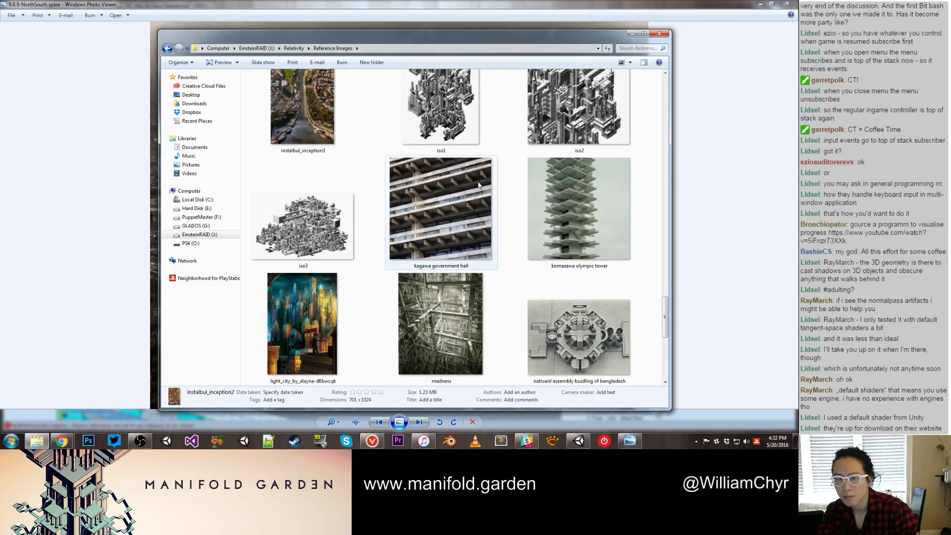
scroll(463, 208, "up", 3)
double_click(463, 209)
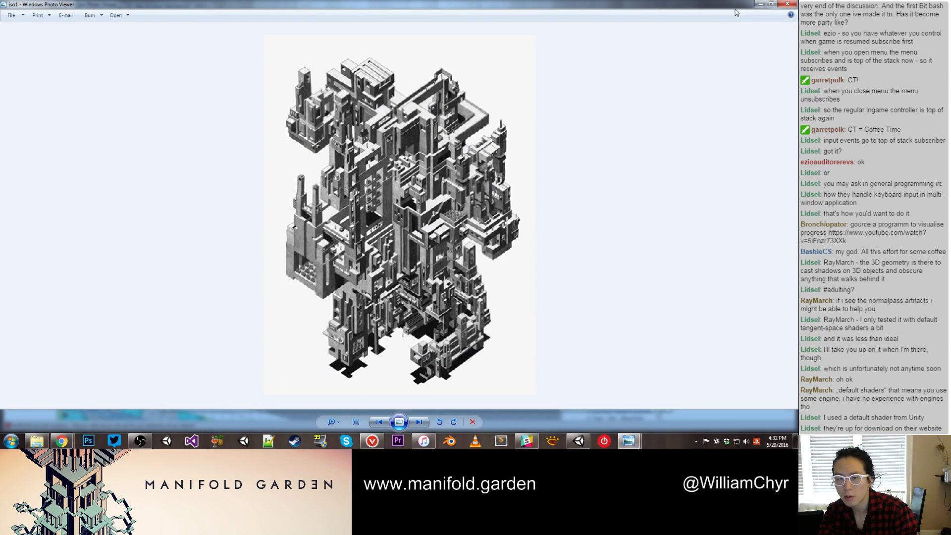
left_click(787, 4)
Step: Look through the remaining images near the end of the Reference Images folder
left_click(489, 130)
scroll(421, 177, "down", 8)
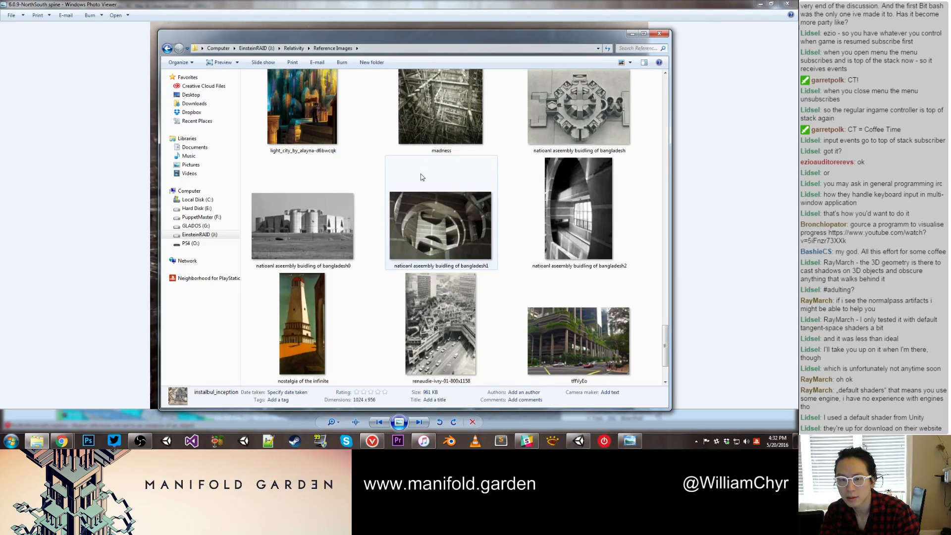
scroll(424, 175, "down", 2)
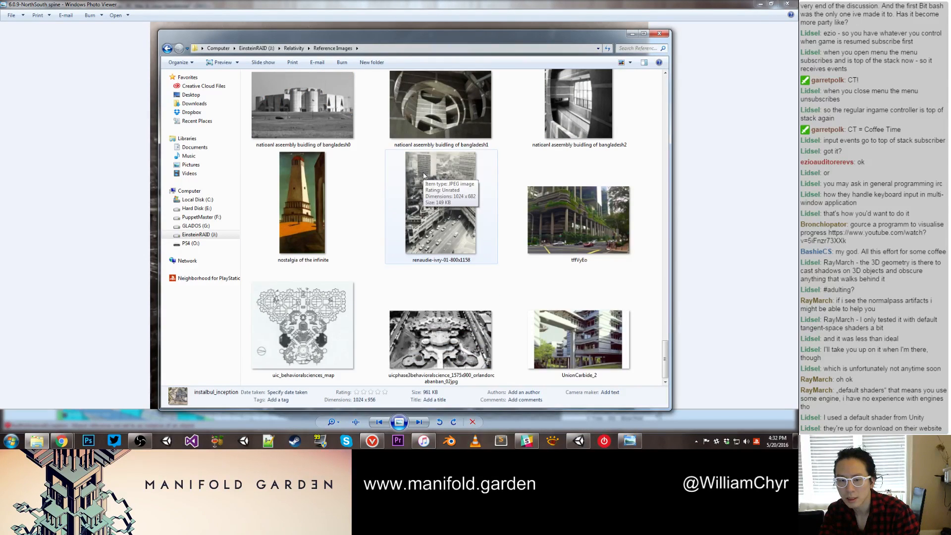
scroll(488, 247, "up", 6)
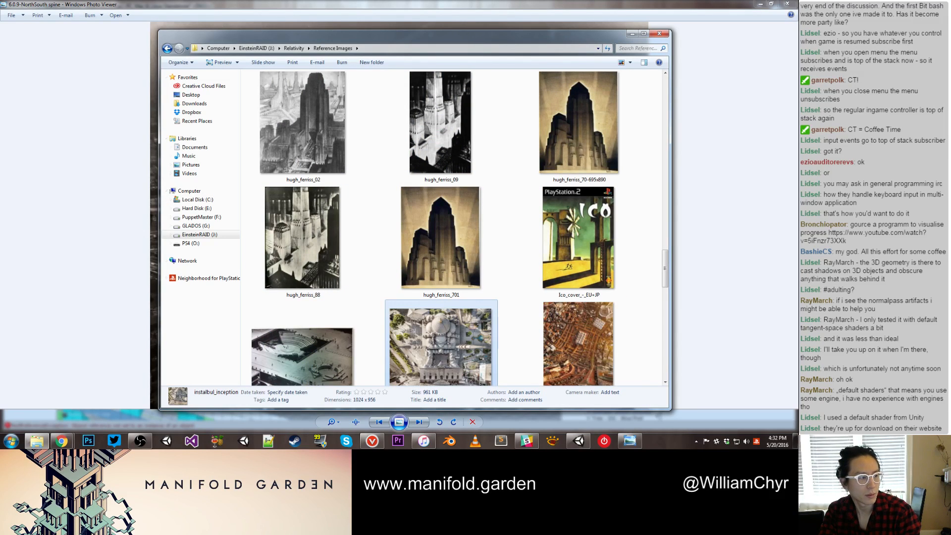
Step: Switch to Chrome, show all web results for "interesting architecture entrance" and open the "40 Modern Entrances Designed To Impress!" article
key("alt+Tab")
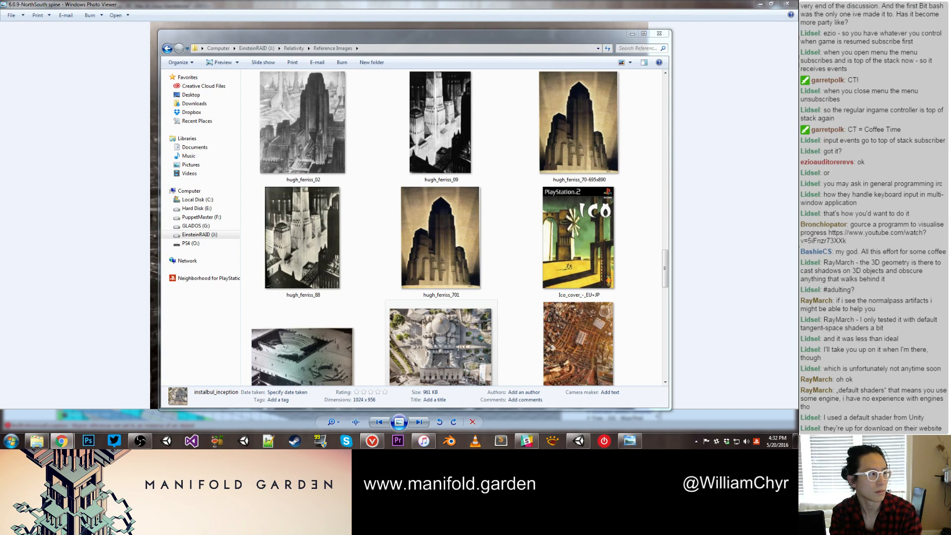
left_click_drag(0, 89, 278, 88)
left_click(349, 148)
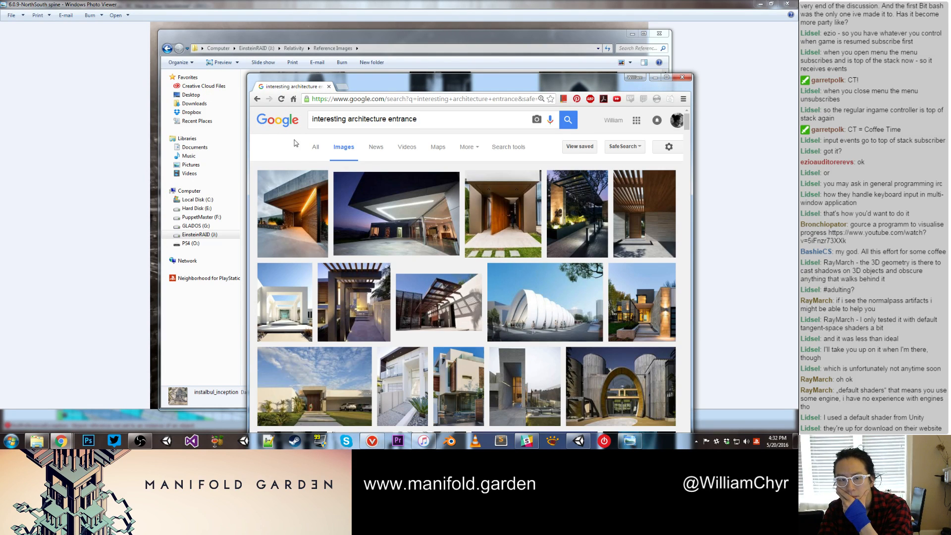
left_click(314, 148)
left_click(408, 283)
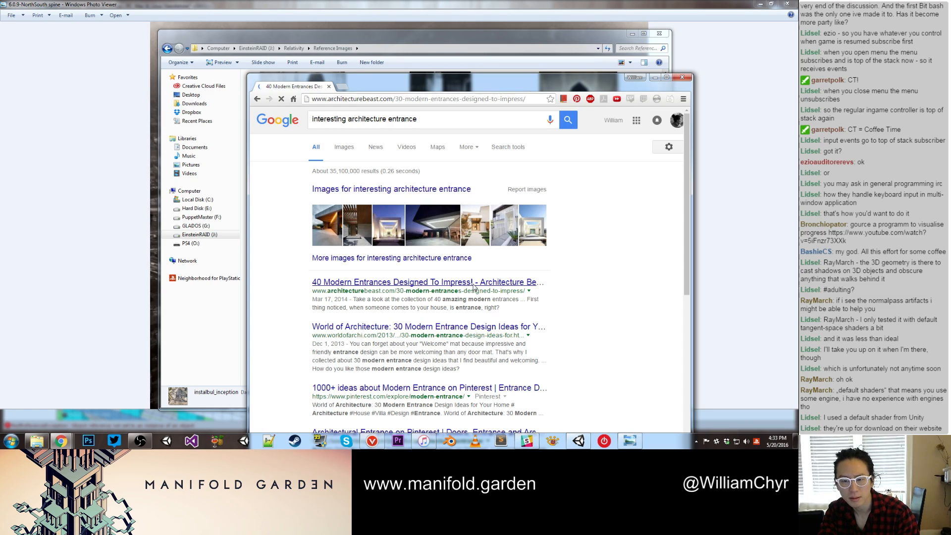
Step: Examine the entrance photos in the "40 Modern Entrances Designed To Impress!" article for design ideas
scroll(482, 279, "down", 4)
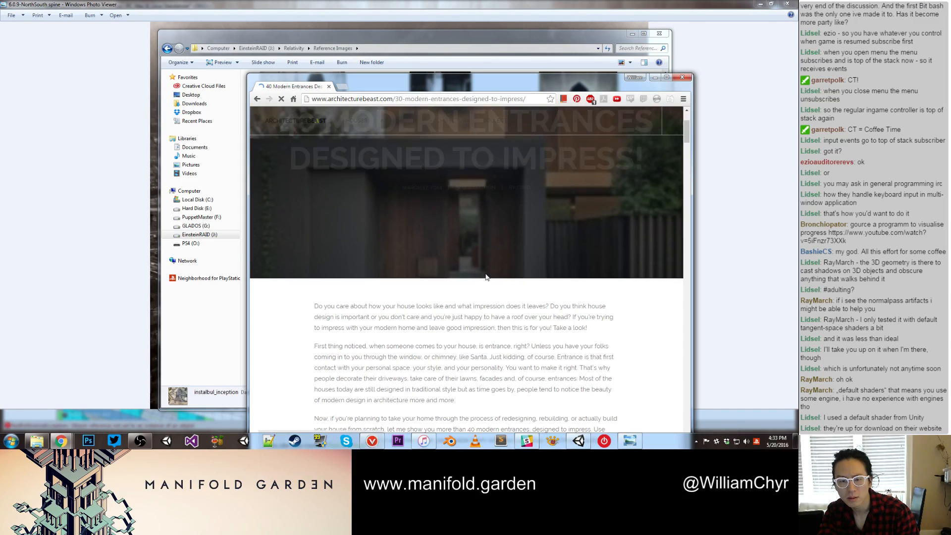
scroll(485, 278, "down", 8)
scroll(485, 277, "down", 2)
scroll(505, 272, "up", 6)
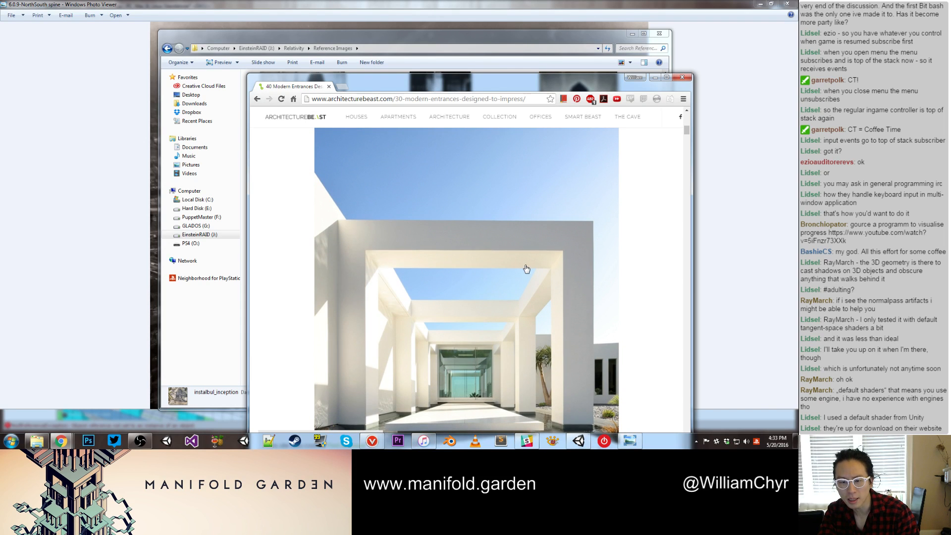
scroll(526, 271, "down", 6)
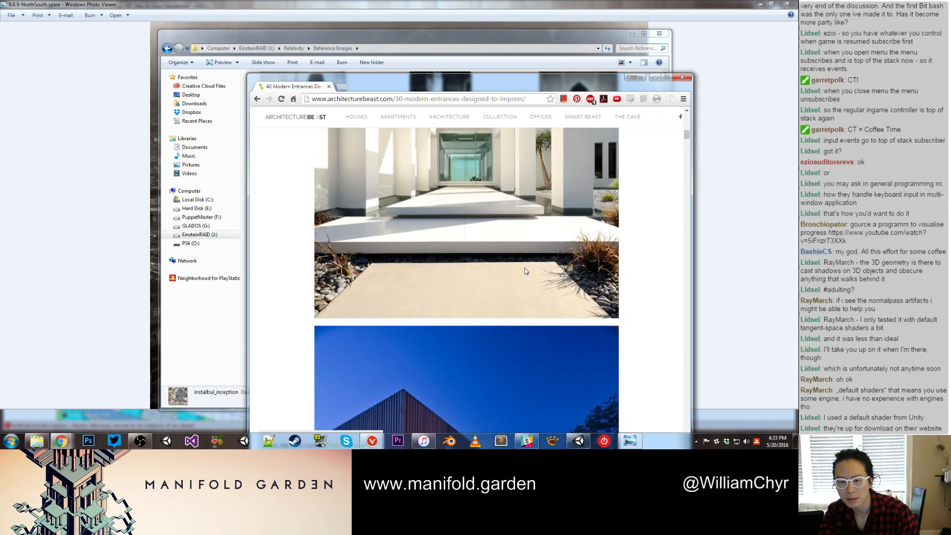
scroll(525, 270, "down", 10)
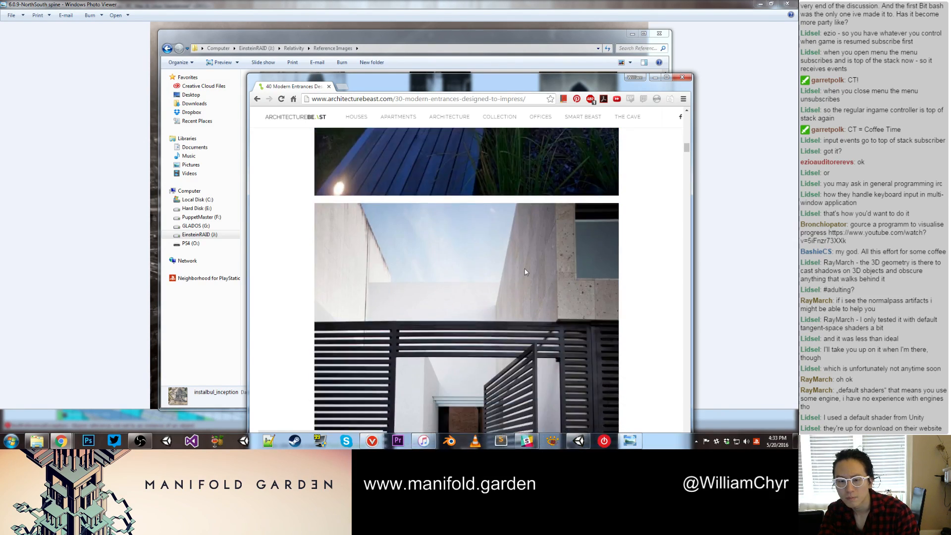
scroll(526, 271, "down", 6)
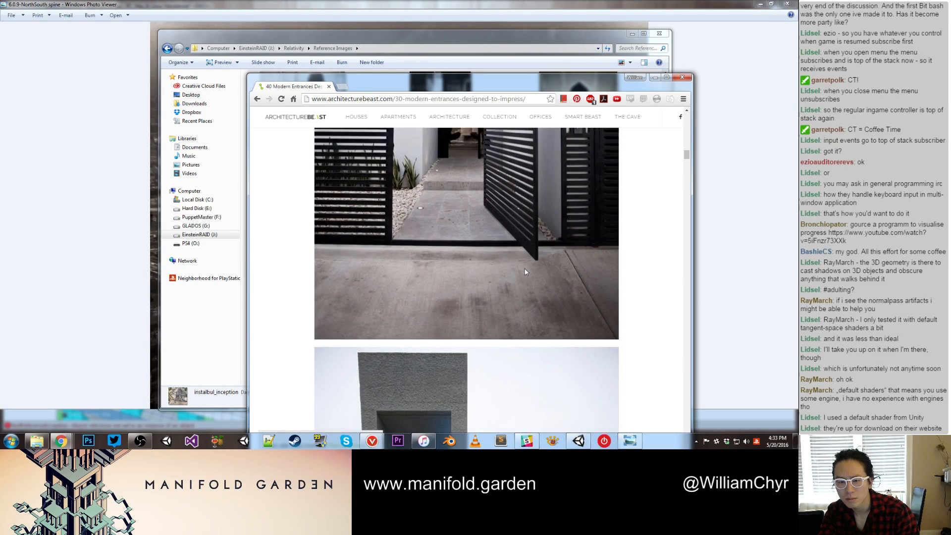
scroll(526, 271, "down", 4)
scroll(525, 272, "down", 10)
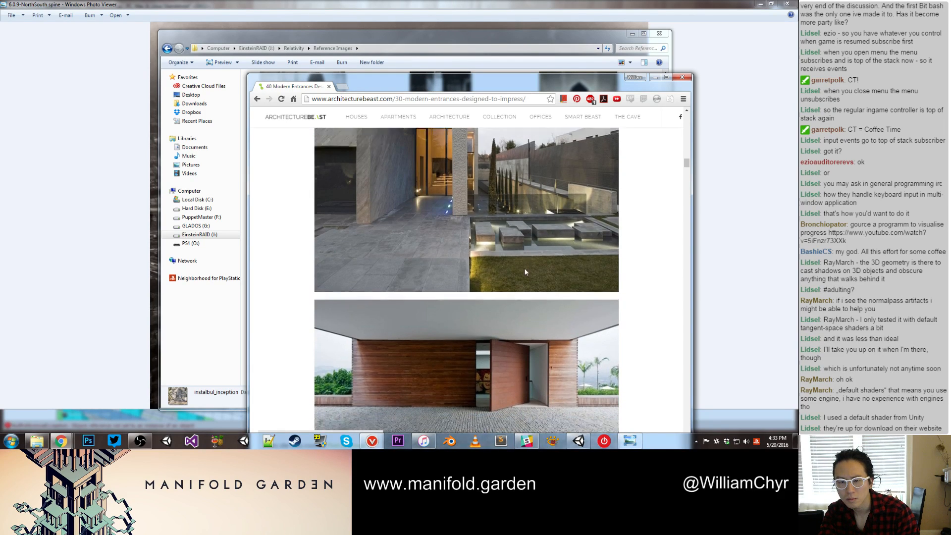
scroll(526, 272, "down", 5)
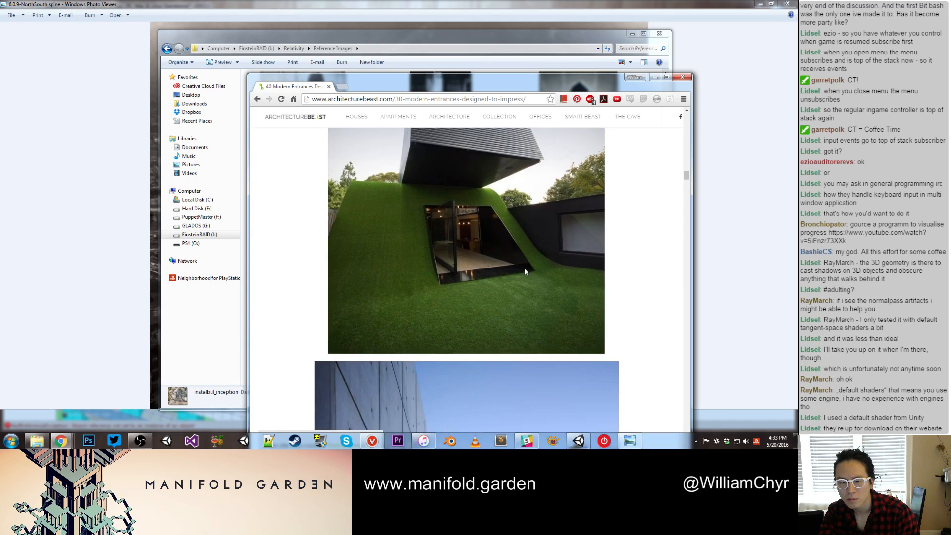
scroll(525, 272, "down", 6)
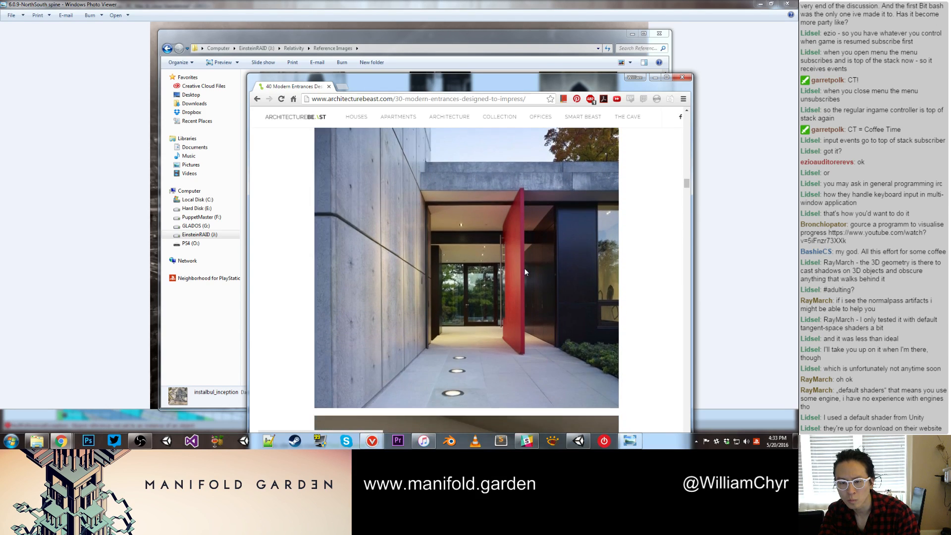
scroll(524, 268, "down", 8)
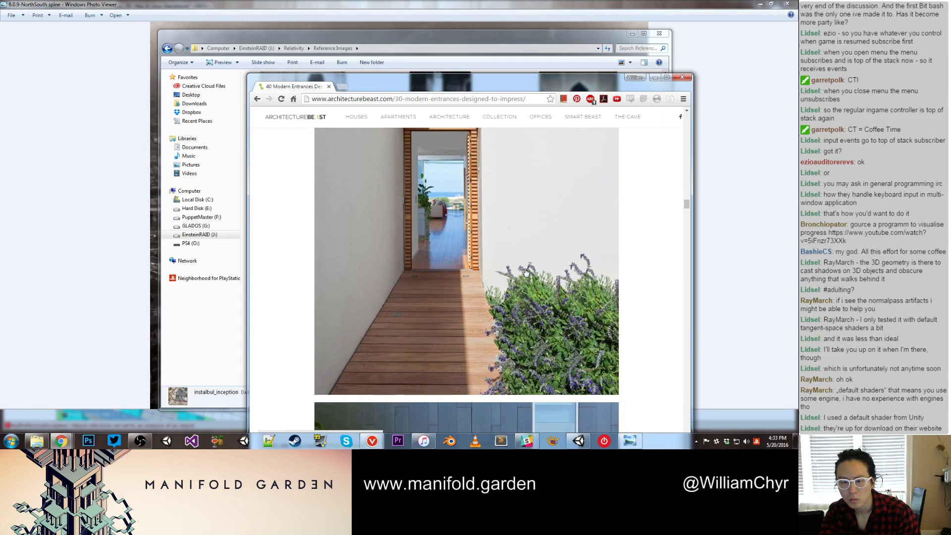
scroll(525, 270, "down", 4)
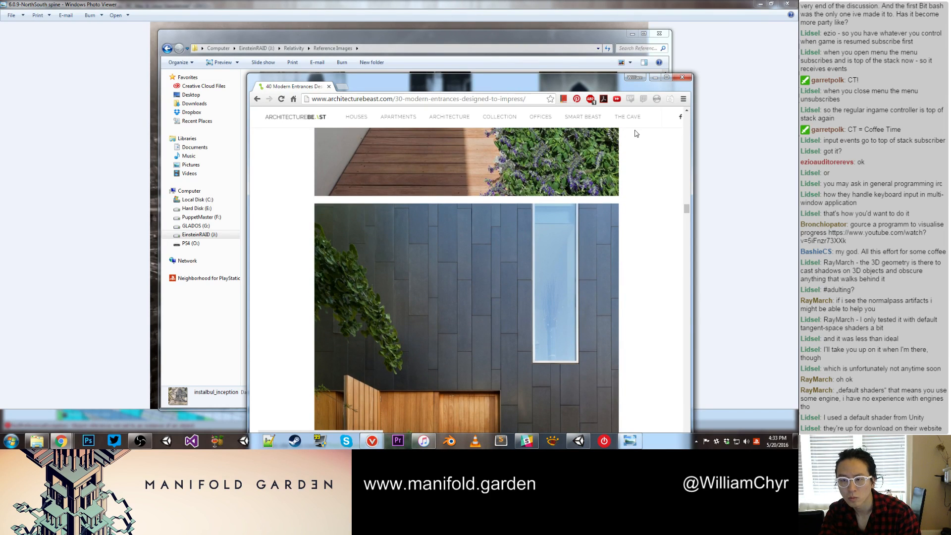
Step: Put away the browser and image windows, switch back to Unity, and bring the room's entrance side into view
left_click(654, 77)
left_click_drag(611, 42, 950, 57)
left_click(757, 4)
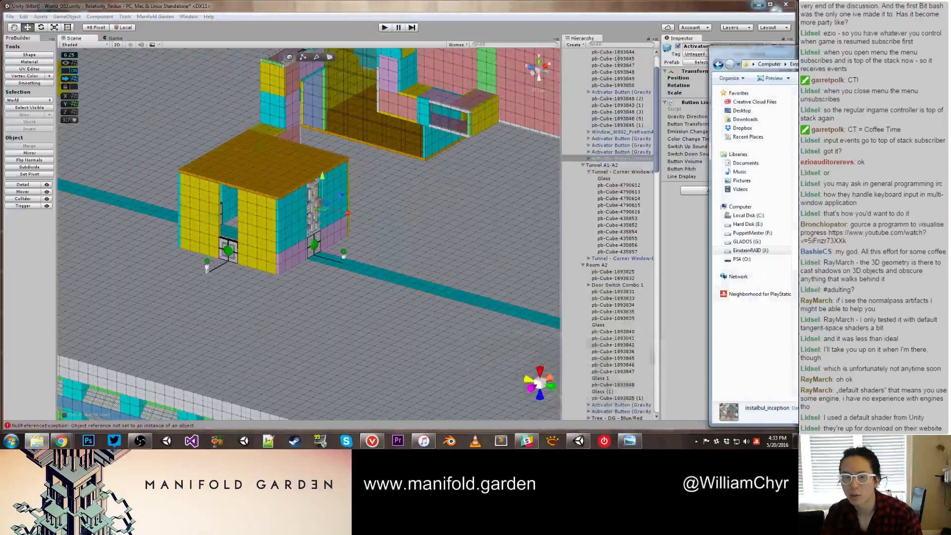
left_click(241, 188)
scroll(298, 180, "down", 5)
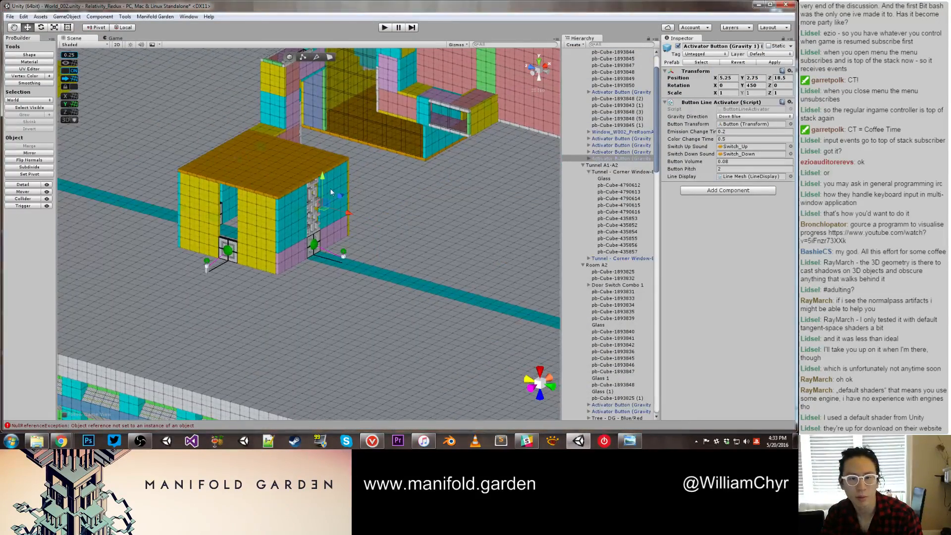
left_click_drag(355, 230, 346, 204, "alt")
scroll(322, 199, "up", 3)
left_click(294, 196)
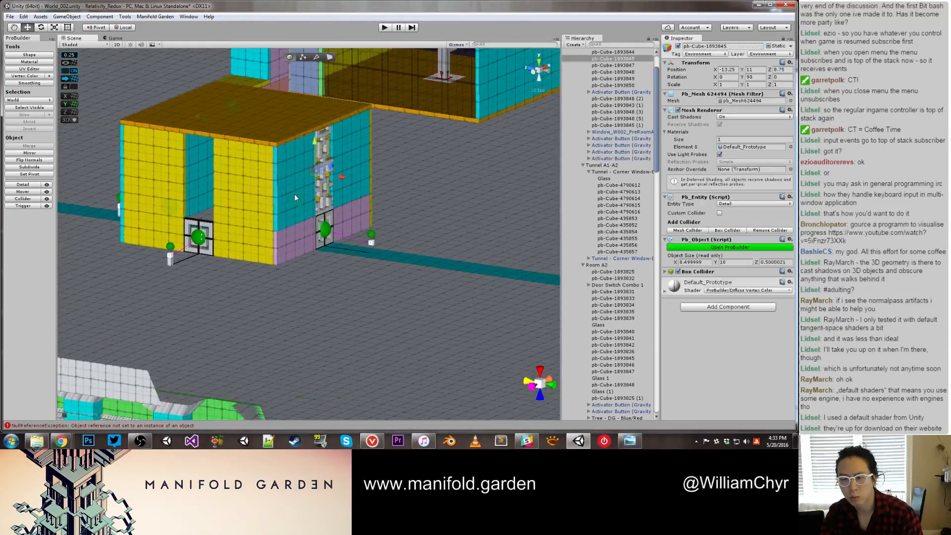
left_click(294, 190)
left_click_drag(311, 189, 444, 236, "alt")
left_click(322, 221)
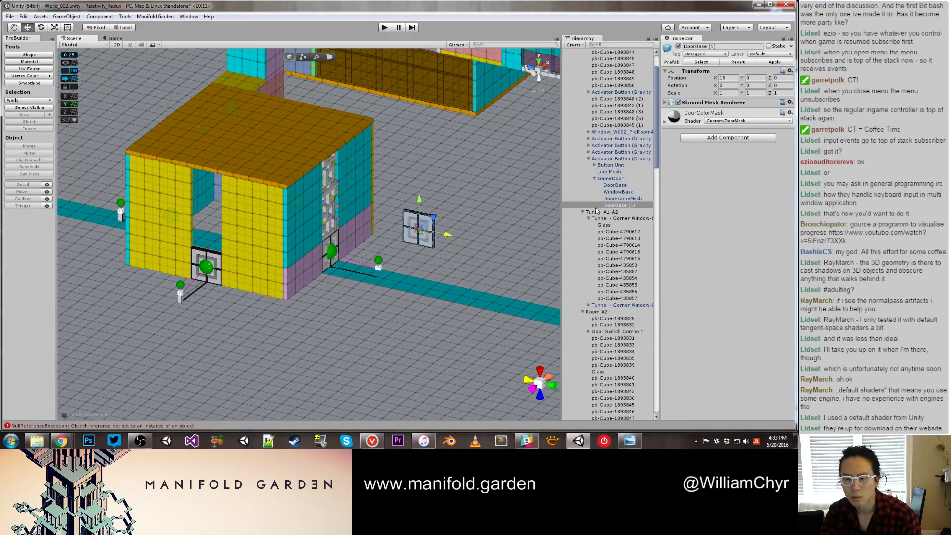
right_click(608, 204)
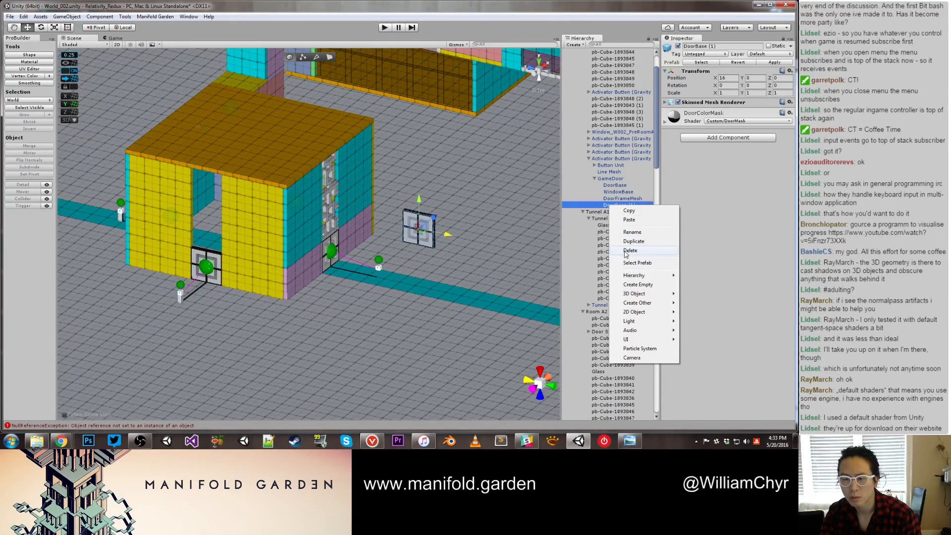
left_click(625, 252)
Step: Duplicate the teal wall piece pb-Cube-1893845 beside the window and move the copy outside the room to Z -6.25
left_click(298, 204)
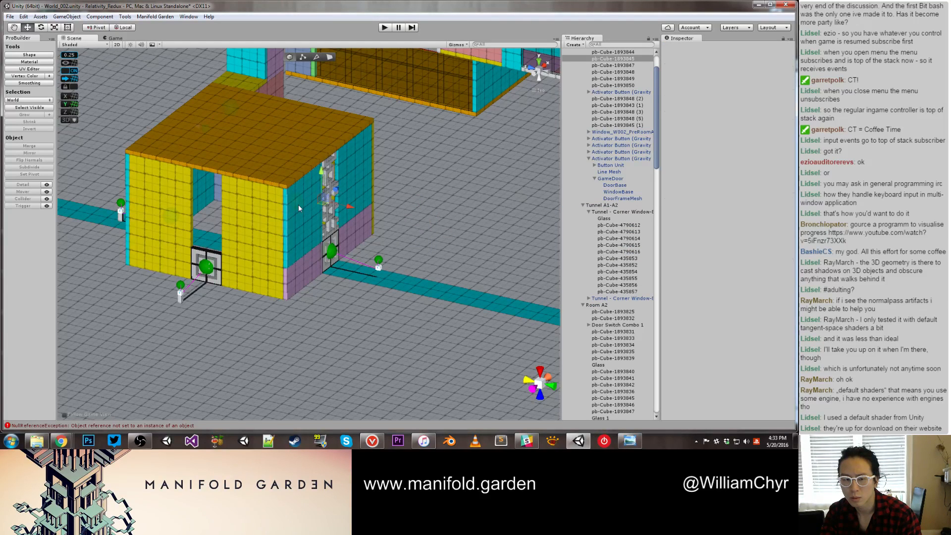
left_click(298, 195)
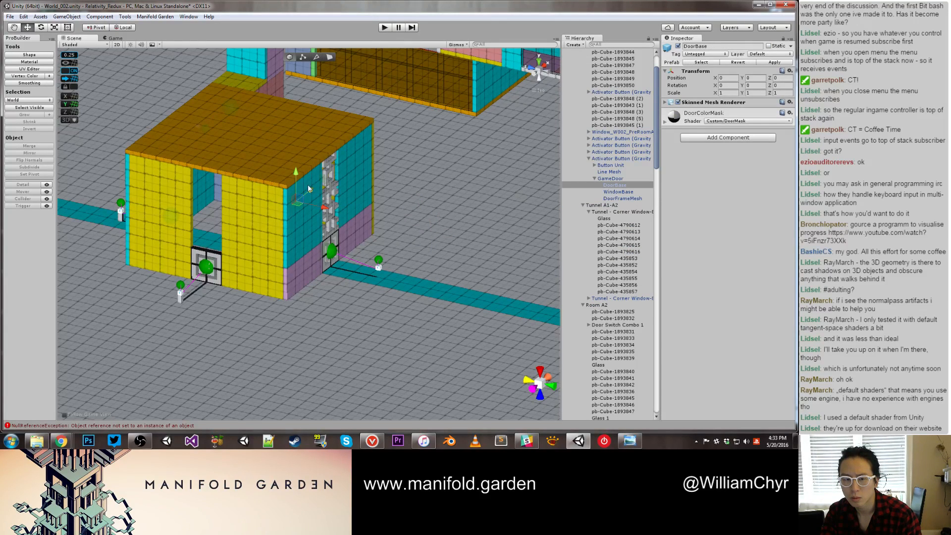
left_click(349, 213)
key("ctrl+d")
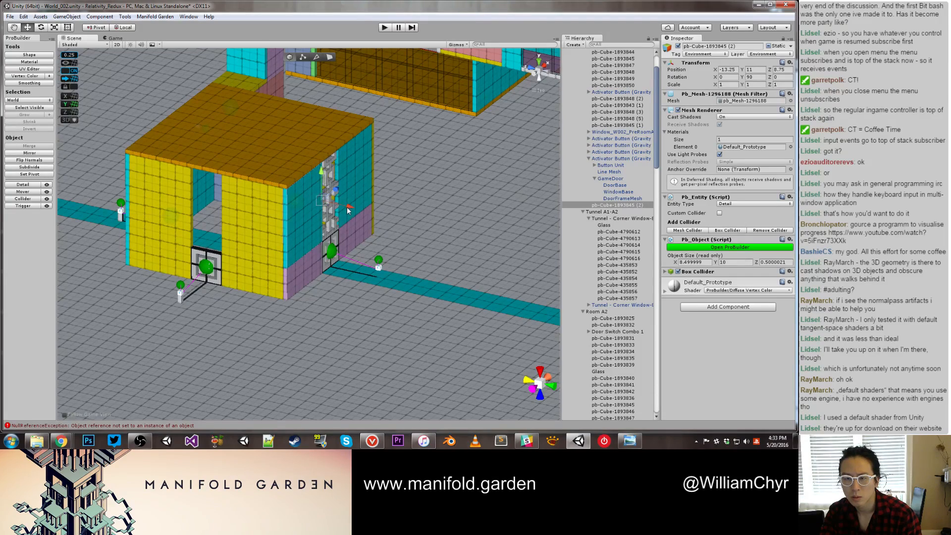
left_click_drag(350, 212, 437, 227)
scroll(437, 233, "down", 1)
scroll(428, 238, "up", 1)
Step: Edit the copied wall's geometry to make it 2 units thick and reset its pivot
key("g")
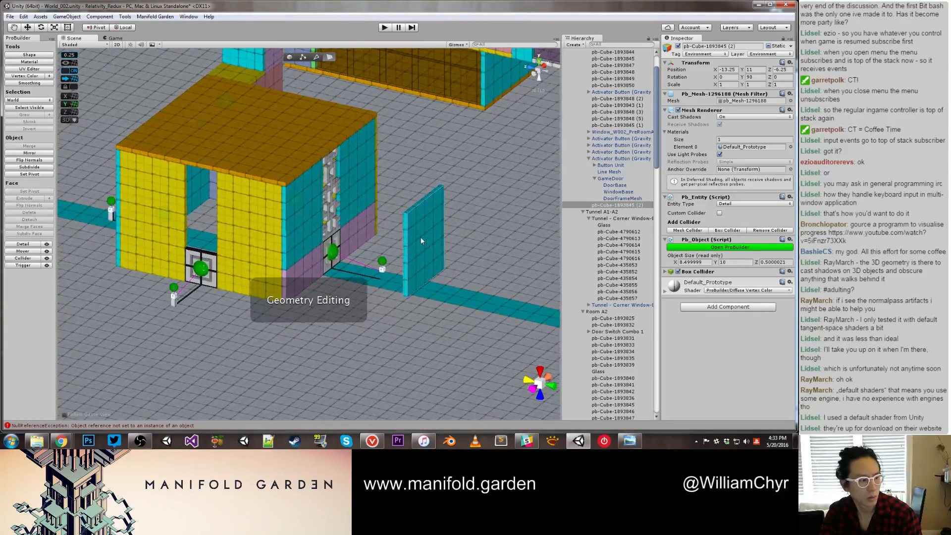
left_click(420, 236)
left_click_drag(399, 238, 408, 239, "shift")
left_click(425, 209)
left_click_drag(464, 229, 367, 226, "alt")
key("ctrl+j")
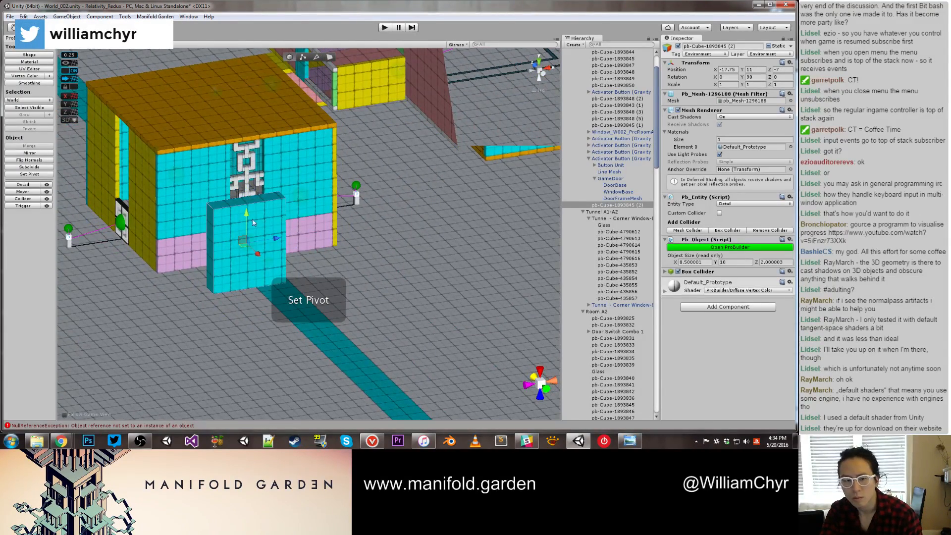
Step: Lower the wall copy to Y 7 and narrow it into a 2 × 10 × 2 pillar with a reset pivot
left_click_drag(247, 216, 247, 250)
left_click_drag(178, 311, 274, 348, "alt")
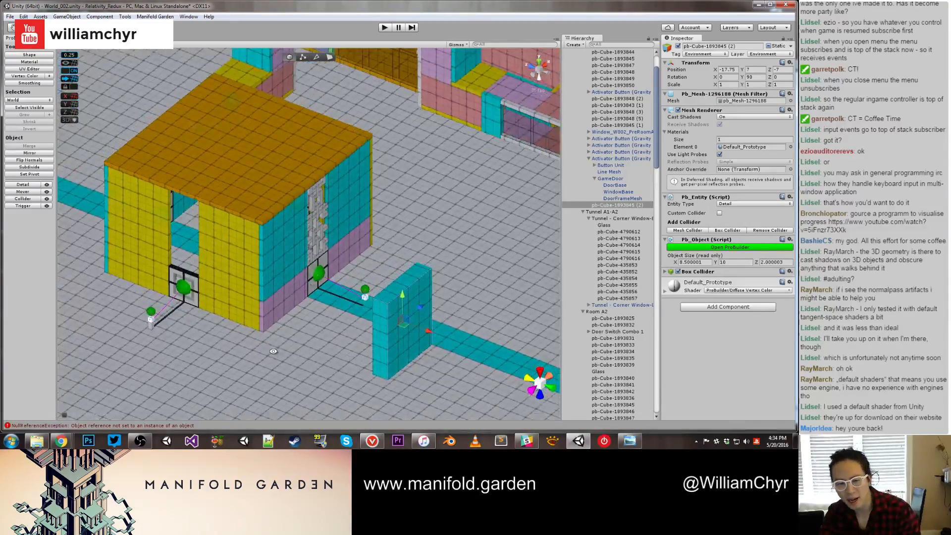
scroll(275, 349, "up", 3)
left_click_drag(445, 345, 404, 322)
key("g")
key("g")
key("ctrl+j")
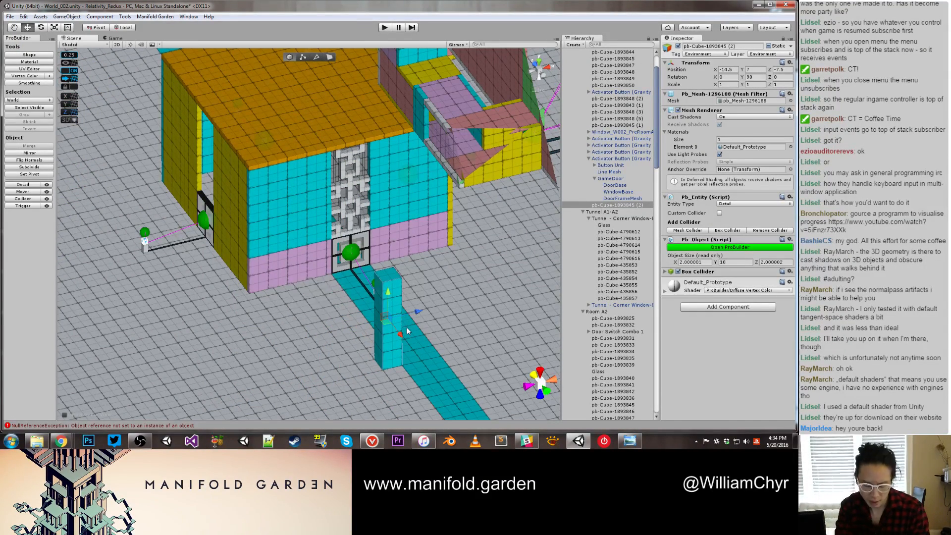
Step: Duplicate the pillar and position the two pillars on opposite sides of the teal path
left_click_drag(406, 331, 284, 294, "alt")
scroll(312, 274, "up", 2)
key("ctrl+d")
left_click_drag(253, 315, 424, 316)
left_click(225, 327)
left_click_drag(259, 321, 284, 321)
left_click(391, 328)
left_click_drag(414, 313, 486, 237)
Step: Select both pillars and move them together toward the room's doorway to Z -0.5
middle_click_drag(485, 236, 419, 245)
left_click(420, 246, "shift")
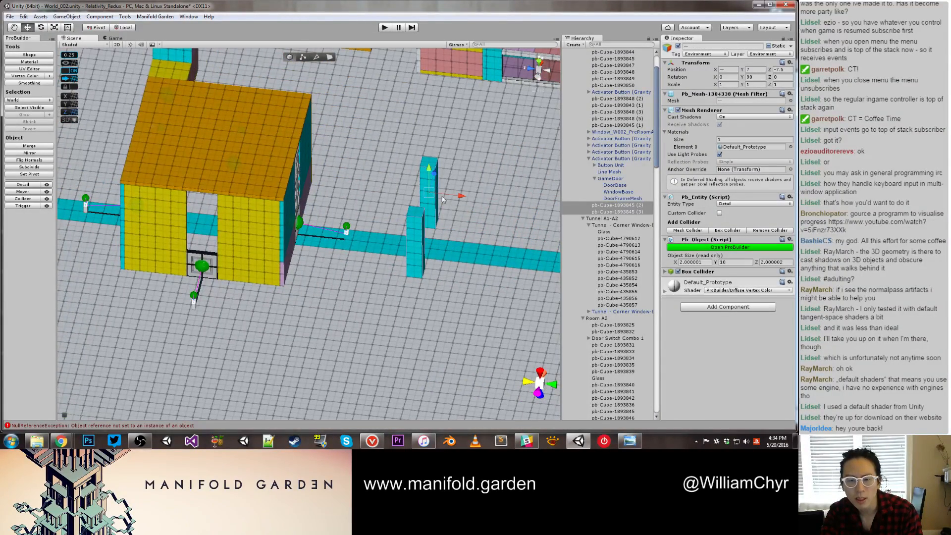
left_click_drag(465, 195, 400, 229)
scroll(253, 268, "up", 1)
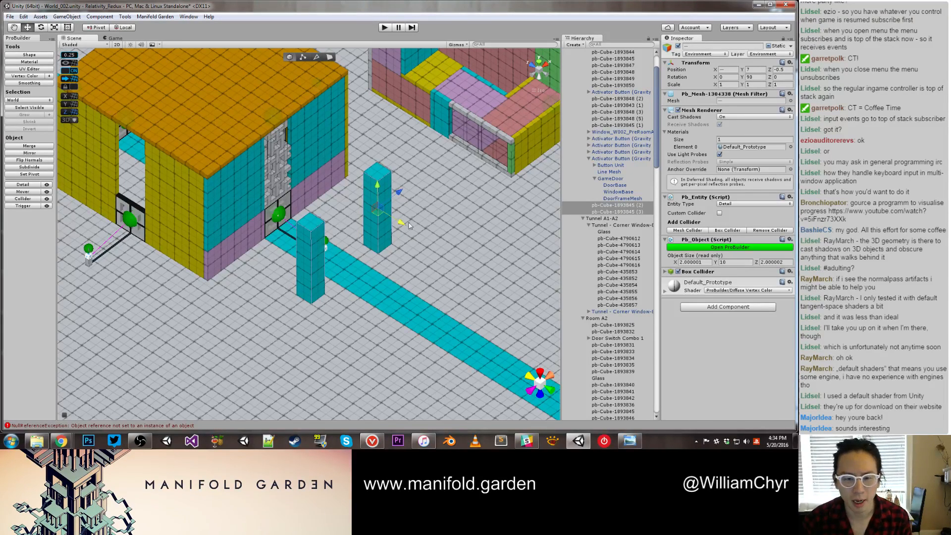
Step: Duplicate a pillar and place the copy against the inner side of the pillar on the far side of the path
left_click(318, 229)
left_click_drag(318, 229, 332, 242, "alt")
scroll(256, 245, "up", 5)
key("ctrl+d")
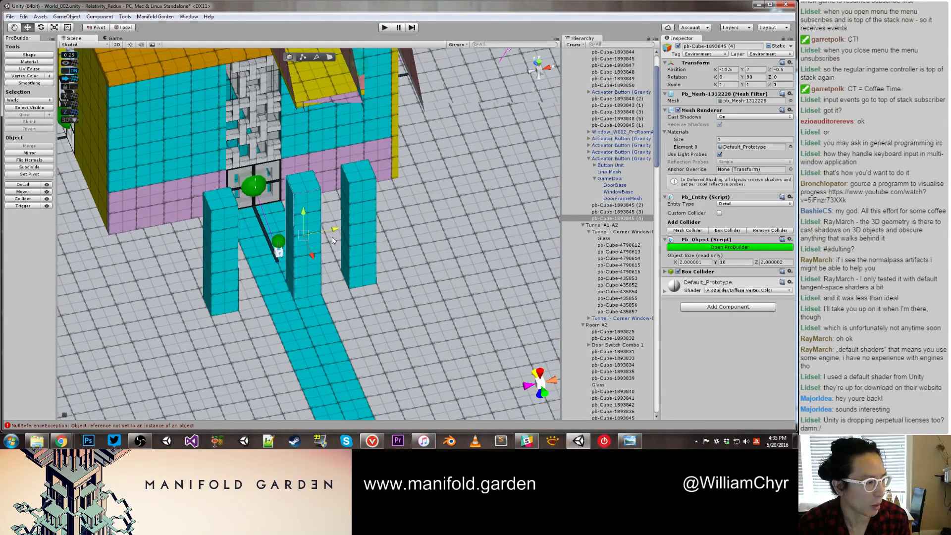
left_click_drag(333, 242, 363, 239)
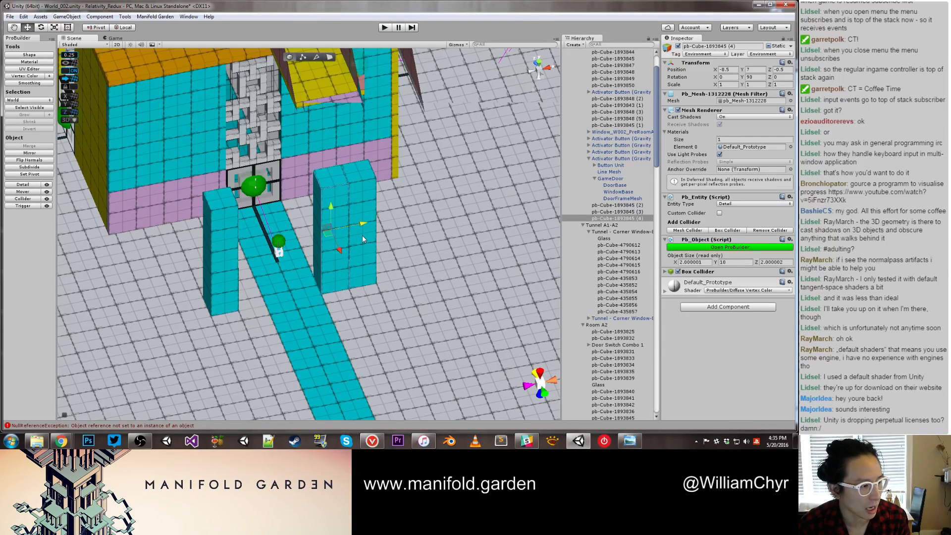
scroll(276, 241, "up", 4)
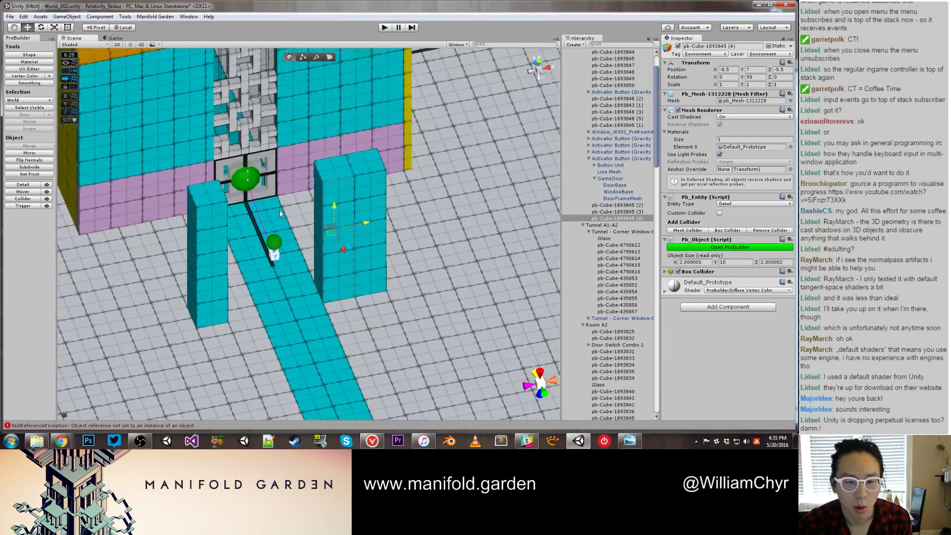
Step: Reshape the third pillar into an 8 × 2 × 2 lintel spanning the tops of the two pillars and reset its pivot
key("g")
left_click(336, 170)
left_click_drag(335, 168, 352, 284)
left_click_drag(274, 299, 276, 168)
key("Escape")
key("ctrl+j")
Step: Set the lintel's vertex colour to Fulvous
left_click_drag(248, 277, 275, 251, "alt")
key("g")
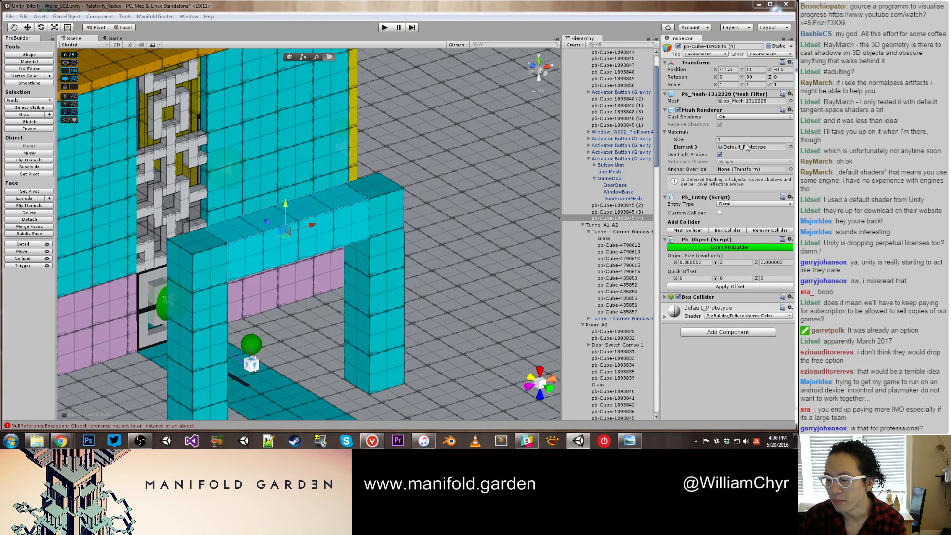
key("alt+shift+3")
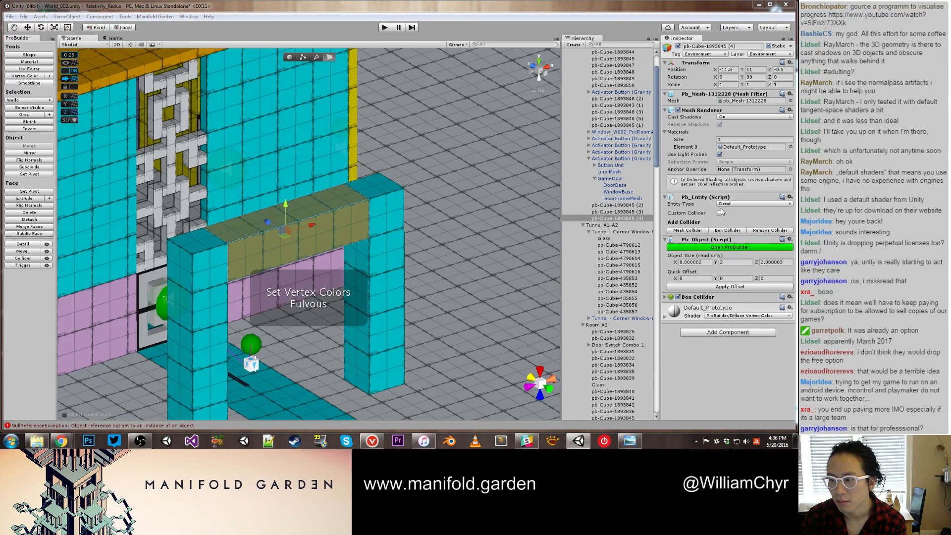
Step: Change the lintel's vertex colour to Aureolin and deselect its faces
key("alt+shift+4")
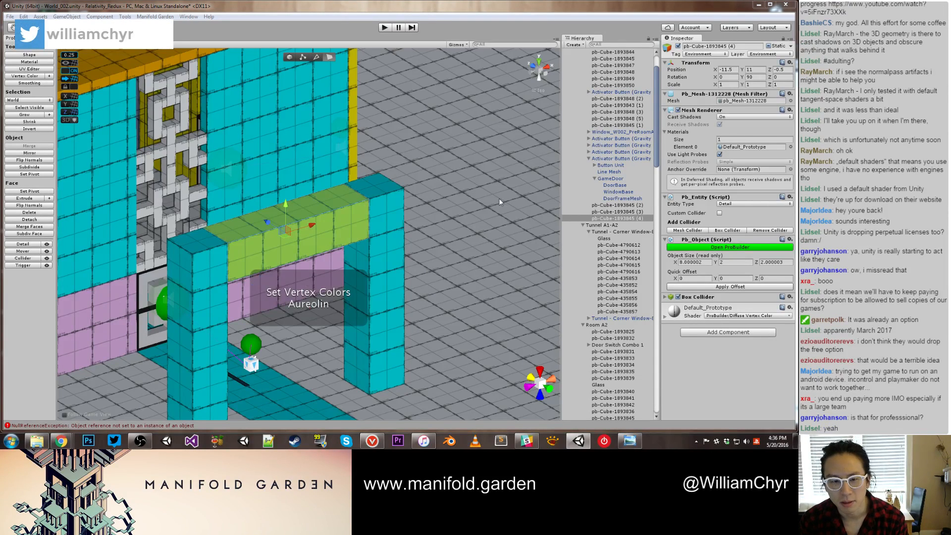
left_click(329, 229)
key("Escape")
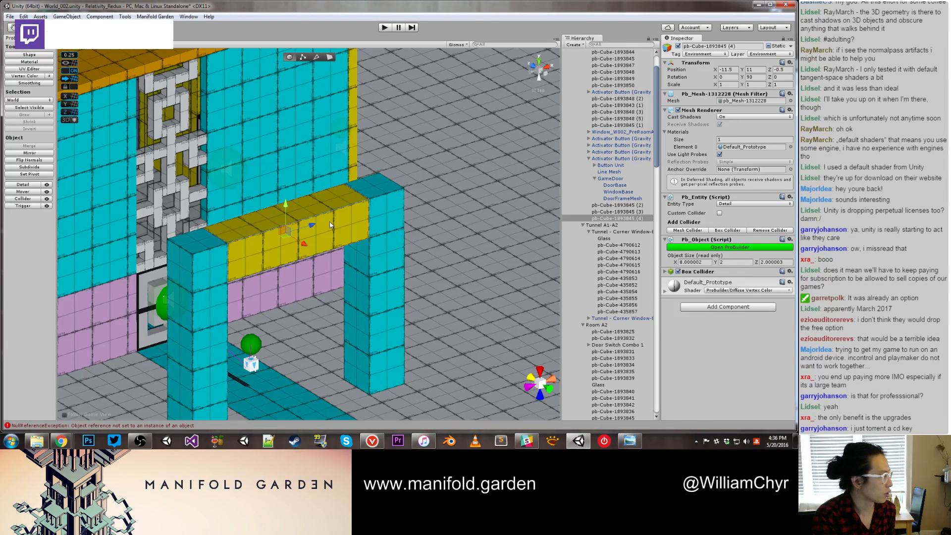
Step: Duplicate the arch's two pillars and lintel together and move the copy along the path to Z -10.5
left_click_drag(375, 248, 396, 317, "alt")
middle_click_drag(397, 316, 329, 243)
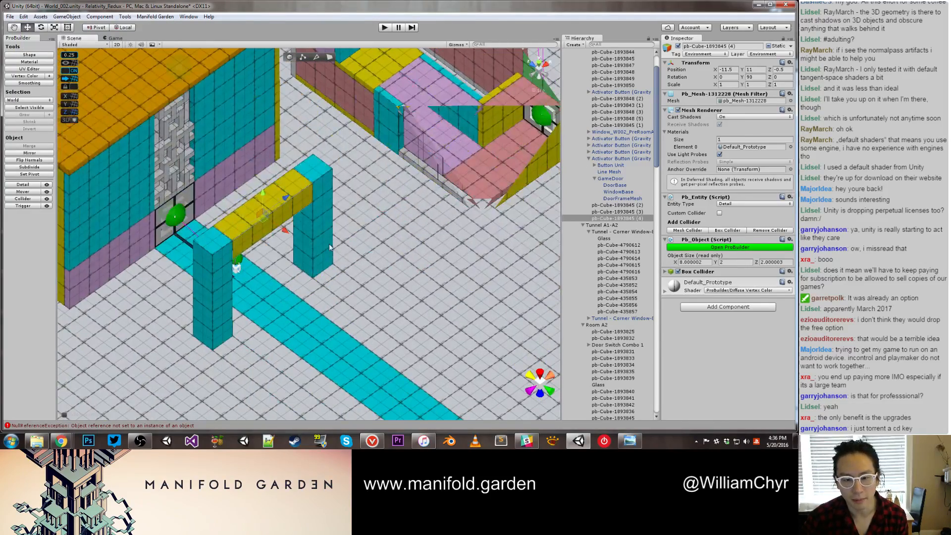
left_click(326, 244)
scroll(271, 218, "up", 1)
left_click(271, 218, "shift")
left_click(220, 264, "shift")
key("ctrl+d")
left_click_drag(229, 308, 349, 367)
middle_click_drag(349, 367, 275, 289)
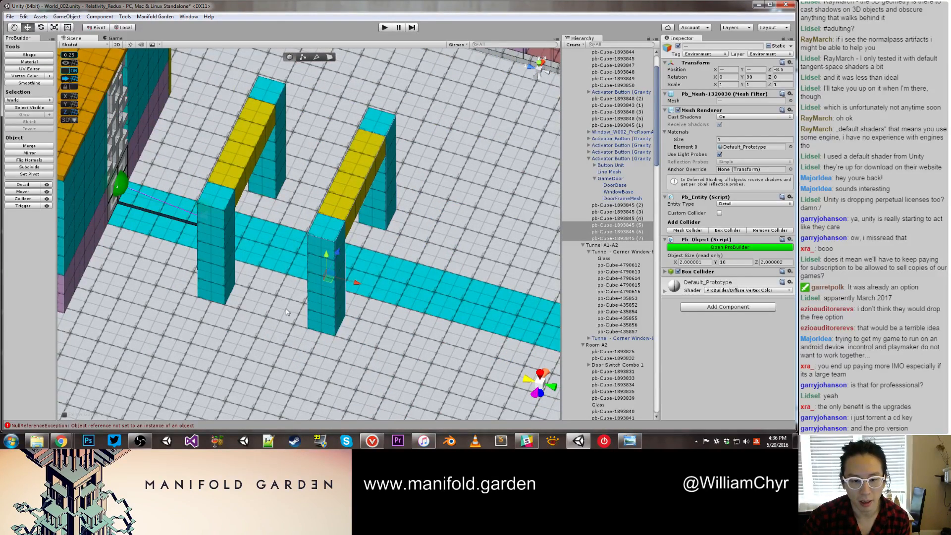
left_click_drag(358, 290, 388, 302)
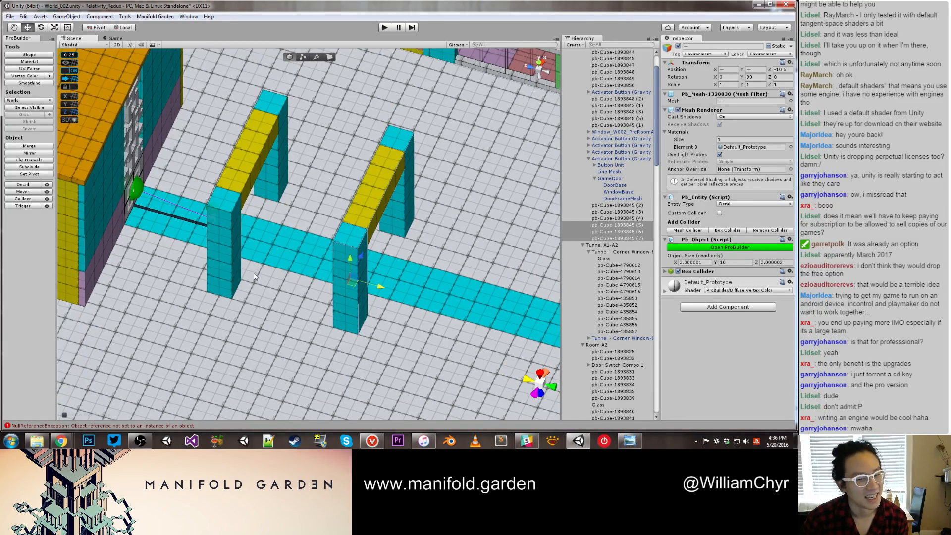
Step: Duplicate the second arch farther along the path to Z -20.5 and delete that trial copy
left_click_drag(269, 301, 287, 286, "alt")
scroll(246, 266, "down", 4)
scroll(287, 285, "up", 3)
middle_click_drag(288, 285, 217, 286)
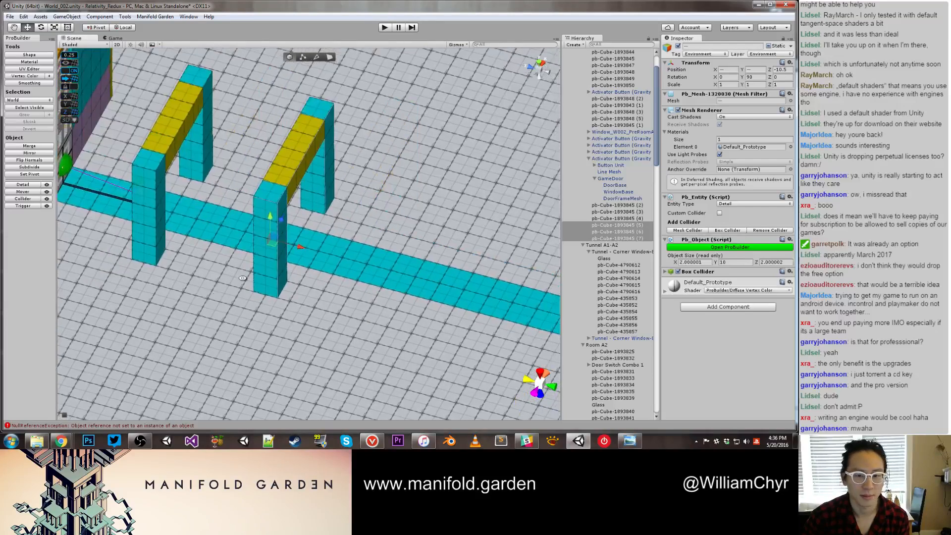
scroll(216, 287, "down", 5)
key("ctrl+d")
left_click_drag(329, 196, 297, 163)
scroll(398, 228, "down", 10)
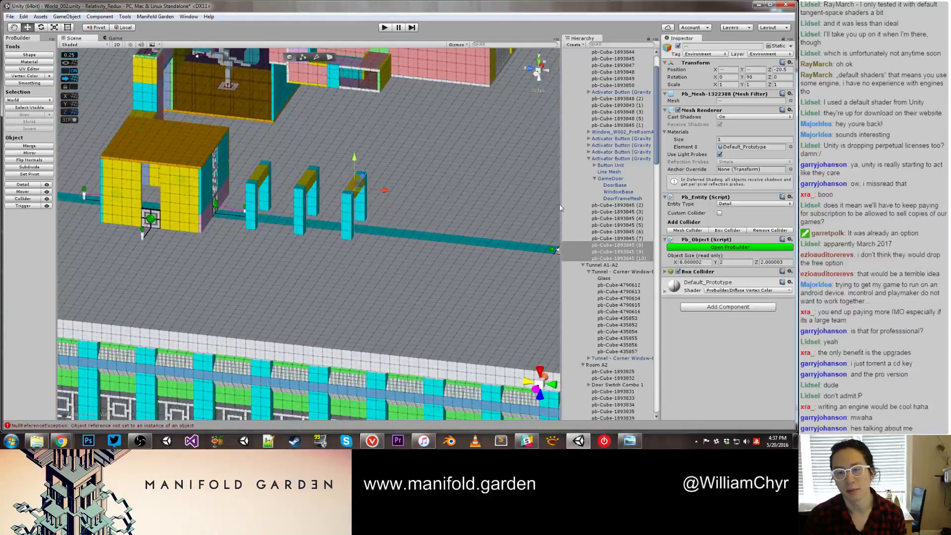
right_click(636, 250)
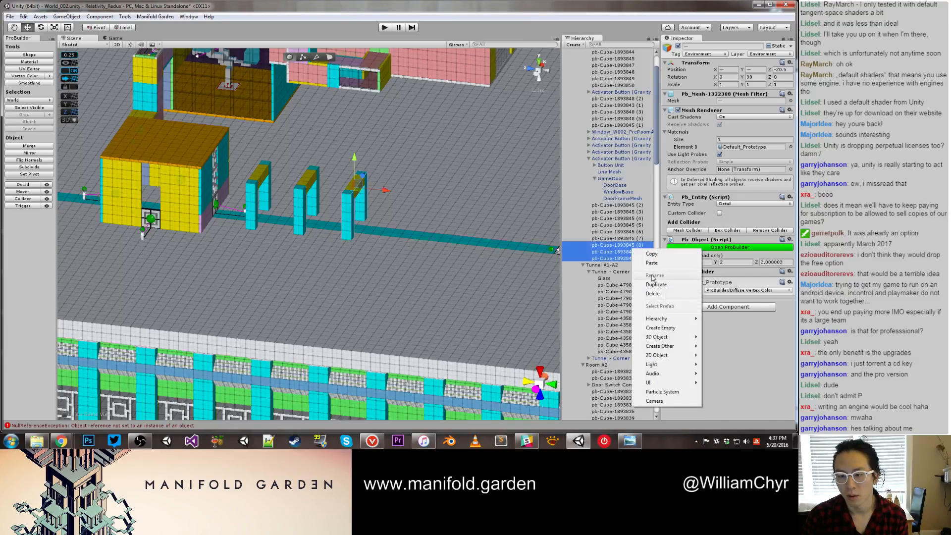
left_click(653, 292)
Step: Create an empty object from a pillar of the arch nearest the doorway and unparent it to the same hierarchy level as the pillars
scroll(395, 213, "up", 3)
left_click(230, 177)
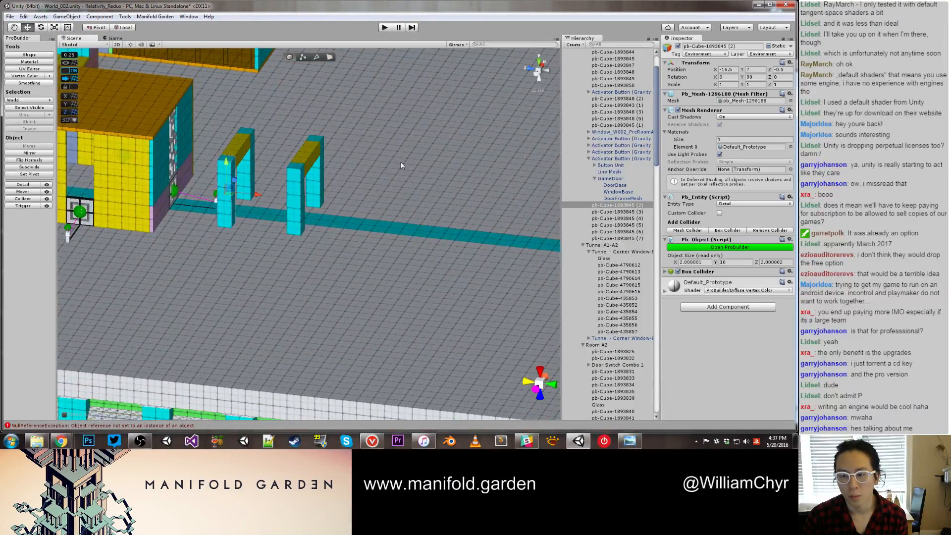
right_click(635, 206)
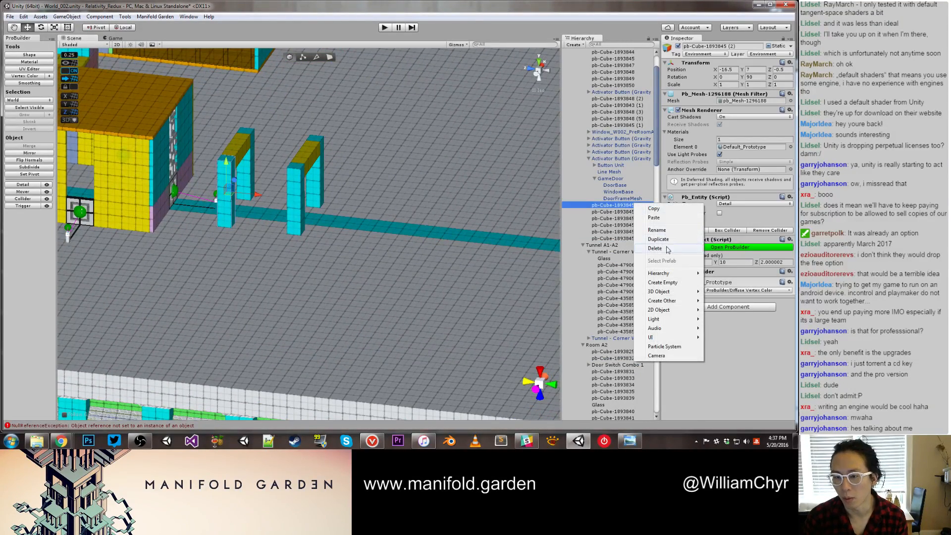
left_click(663, 282)
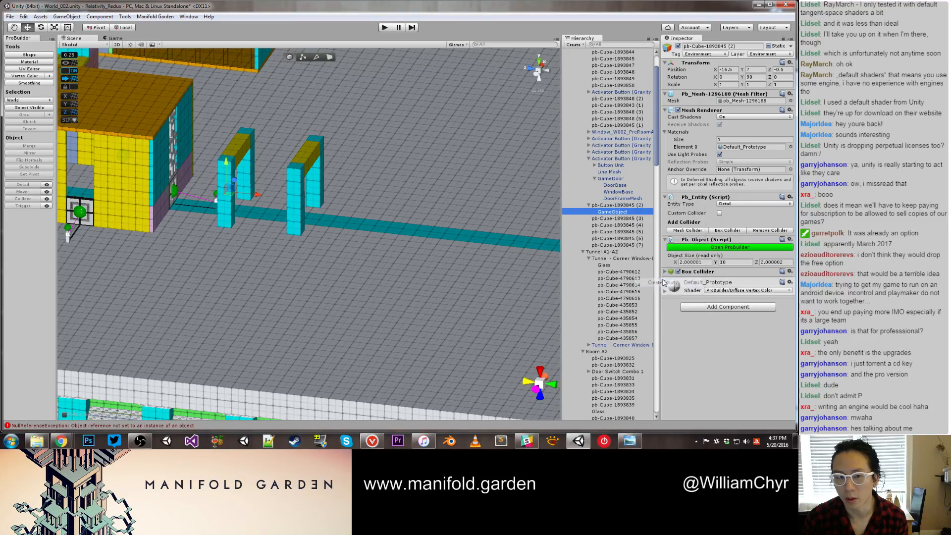
mouse_move(643, 212)
left_mouse_down()
mouse_move(620, 180)
mouse_move(614, 134)
mouse_move(599, 247)
left_mouse_up()
left_click(630, 211)
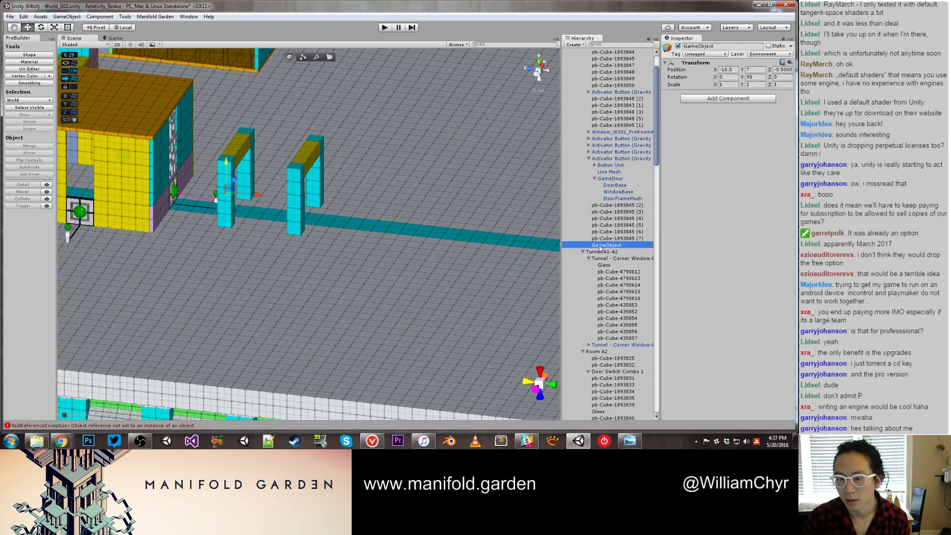
left_click(717, 46)
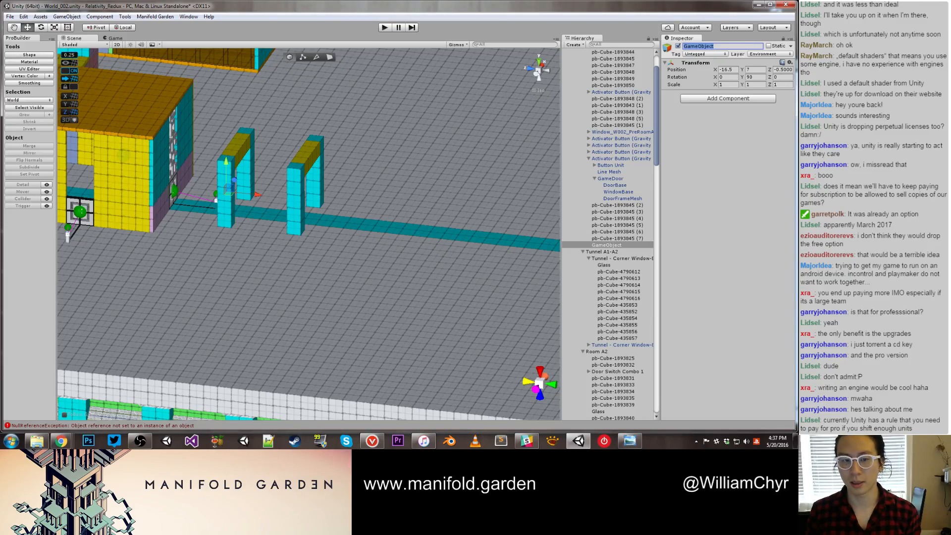
Step: Move the empty object to X -11.5, Y 10 at the middle of the lintel nearest the doorway
left_click_drag(346, 167, 285, 232, "alt")
middle_click_drag(286, 231, 299, 259)
scroll(300, 258, "up", 3)
left_click_drag(267, 234, 277, 204)
scroll(332, 202, "up", 2)
scroll(277, 205, "up", 1)
left_click_drag(266, 150, 321, 174, "alt")
left_click(321, 174)
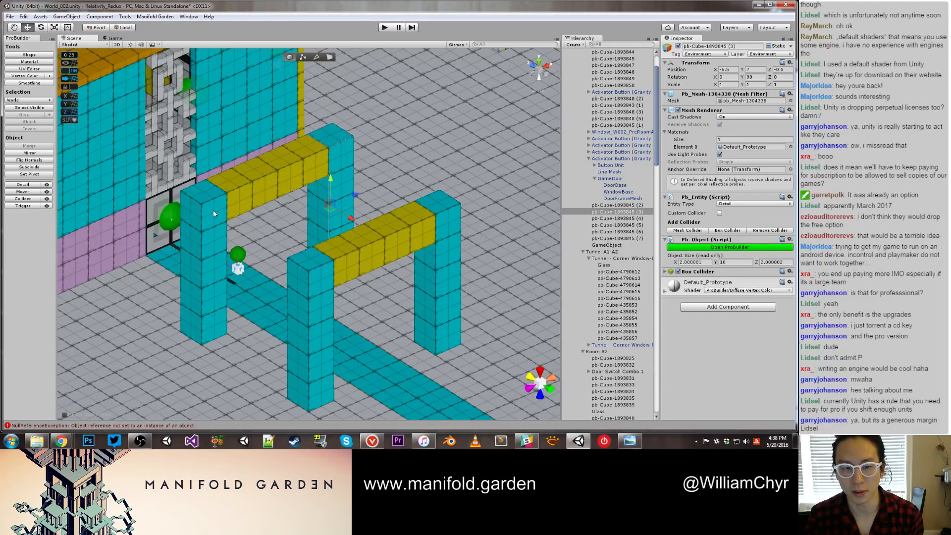
left_click(204, 221)
left_click(247, 184, "shift")
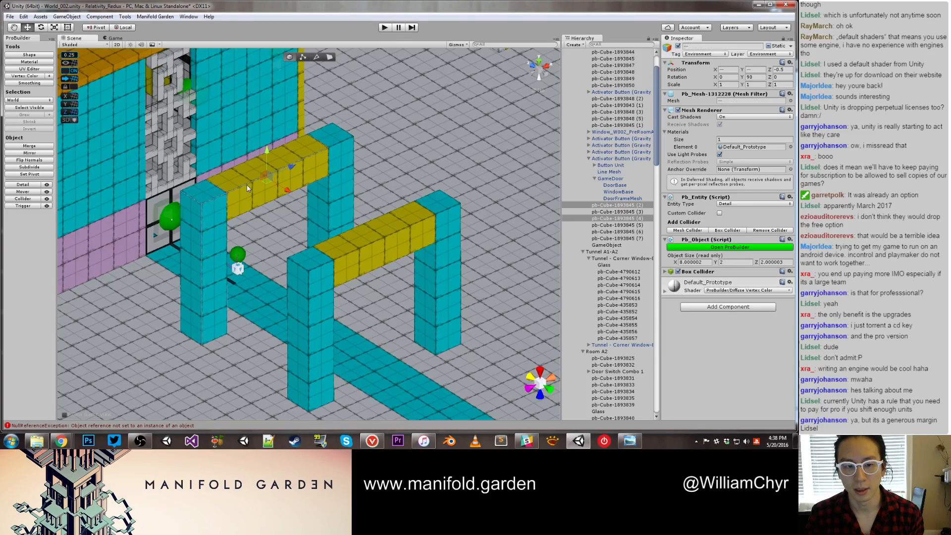
left_click(339, 167, "shift")
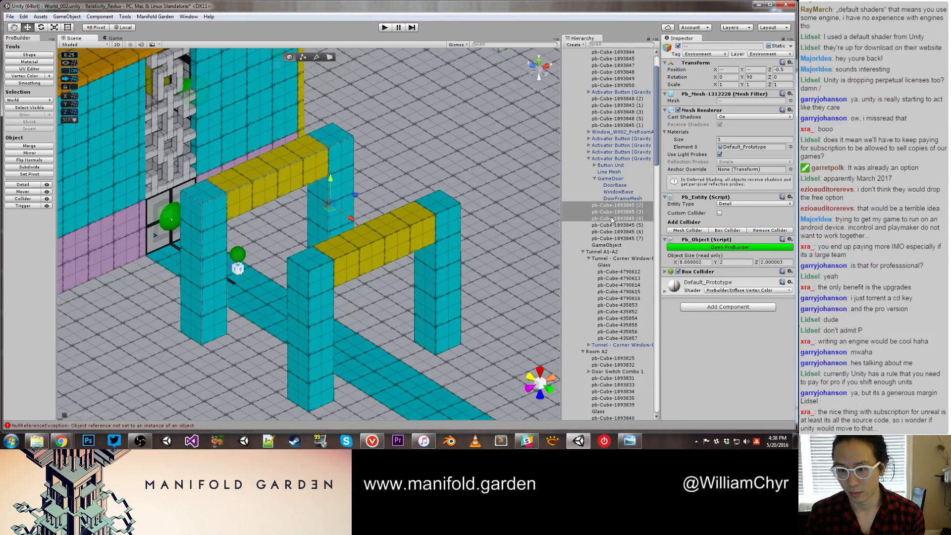
left_click_drag(613, 238, 610, 246)
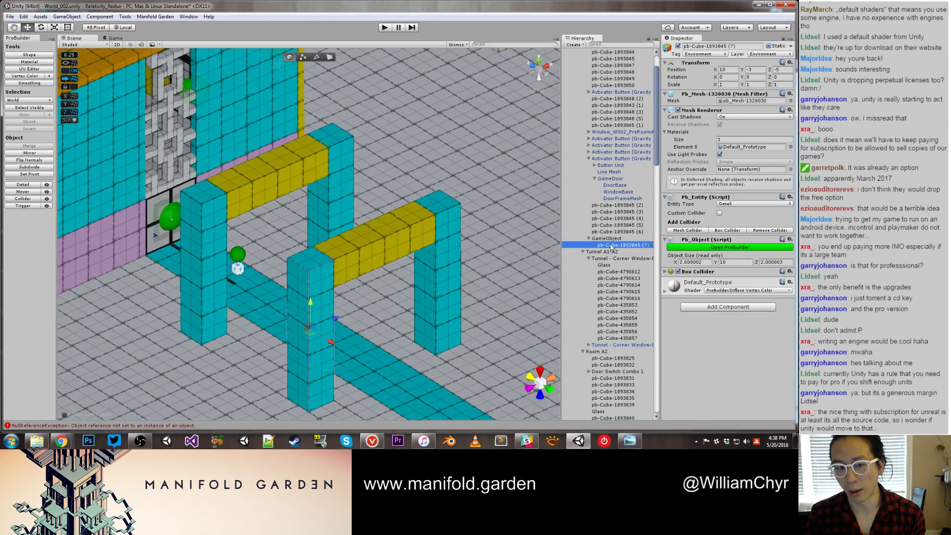
key("ctrl+z")
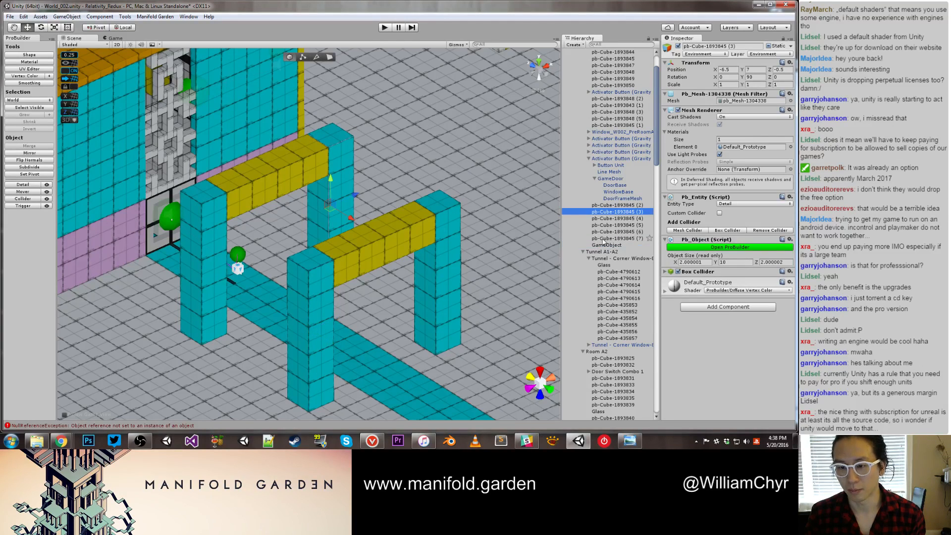
Step: Select both pillars and the lintel of the arch nearest the doorway and parent them to the empty object
left_click(300, 164, "shift")
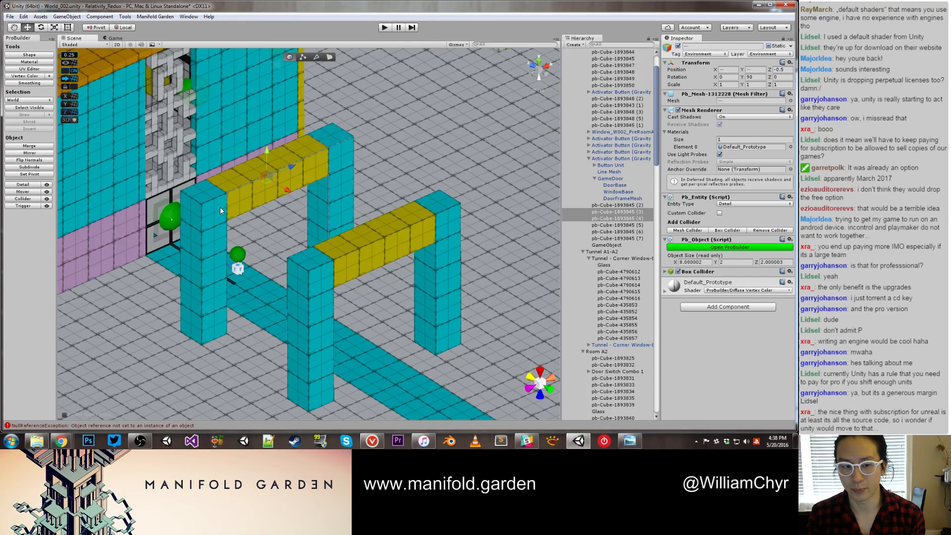
left_click(191, 214)
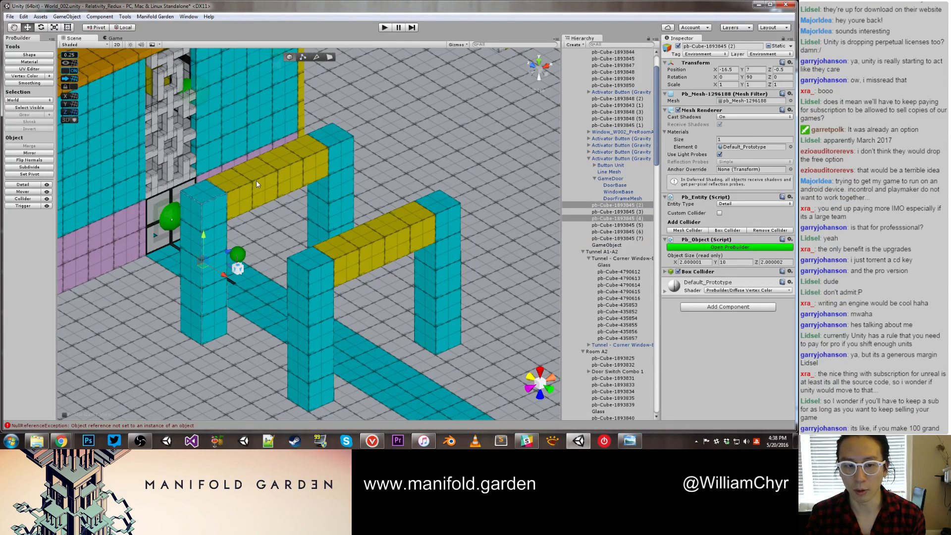
left_click(340, 156, "shift")
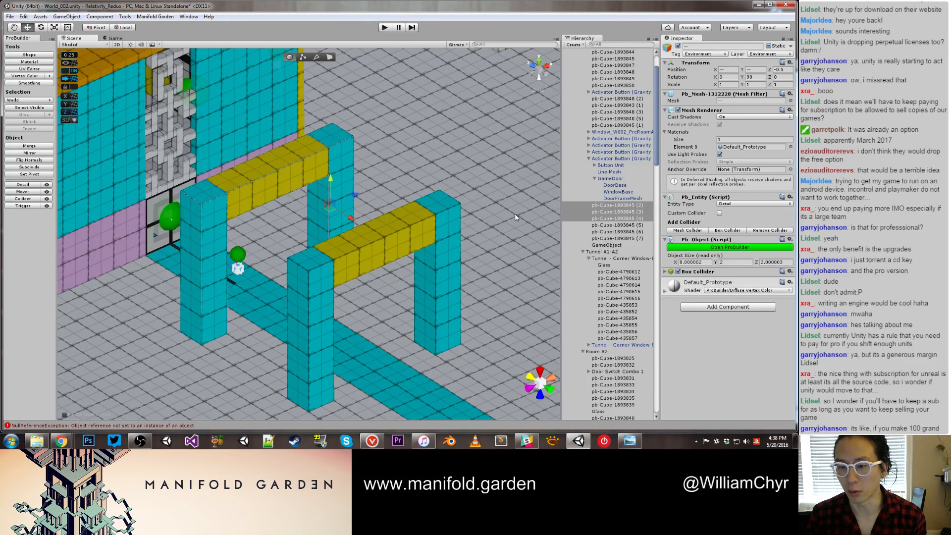
left_click_drag(636, 219, 620, 245)
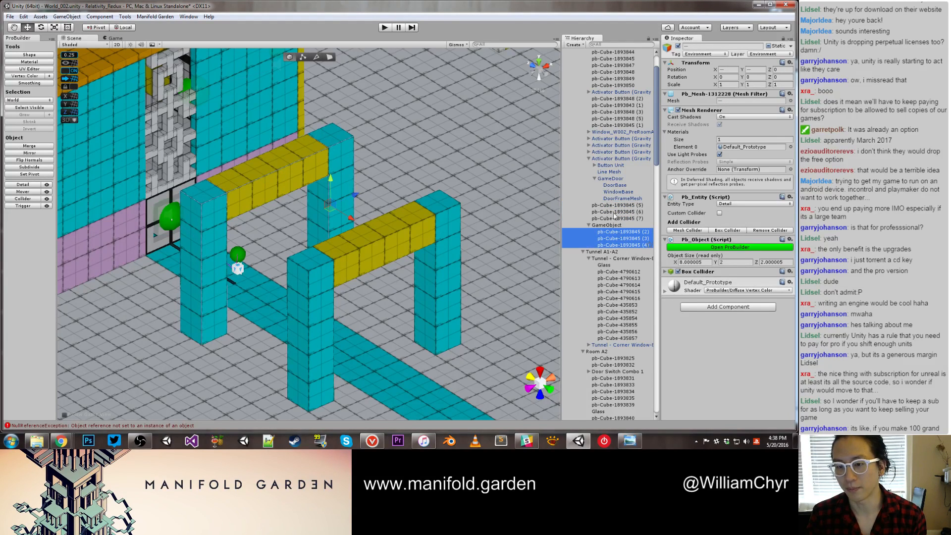
Step: Rename the arch's parent object to Arc
left_click(614, 226)
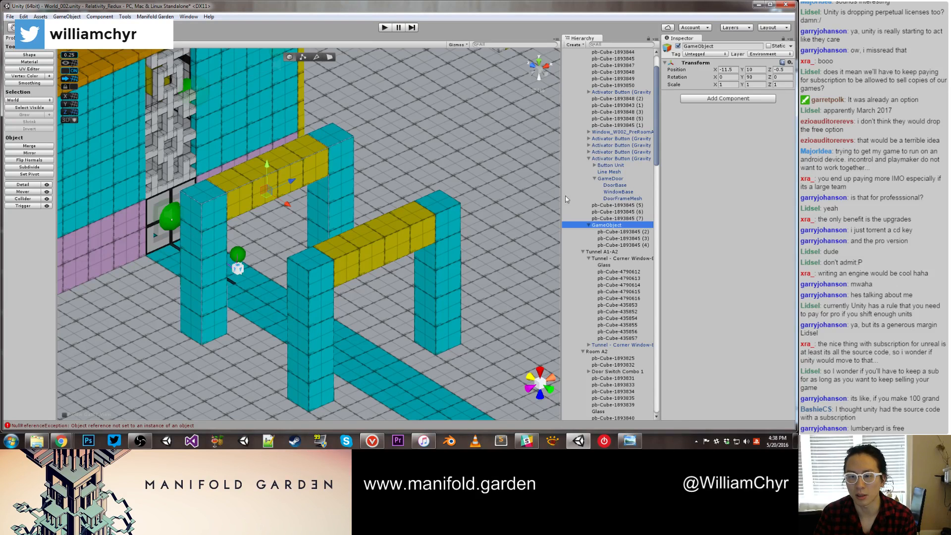
left_click(722, 46)
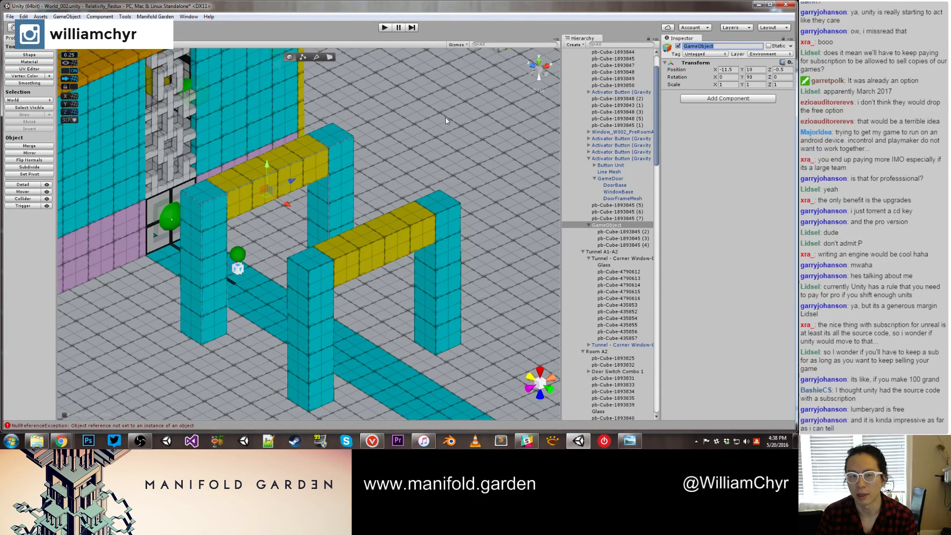
scroll(442, 120, "down", 2)
left_click_drag(453, 150, 425, 162, "alt")
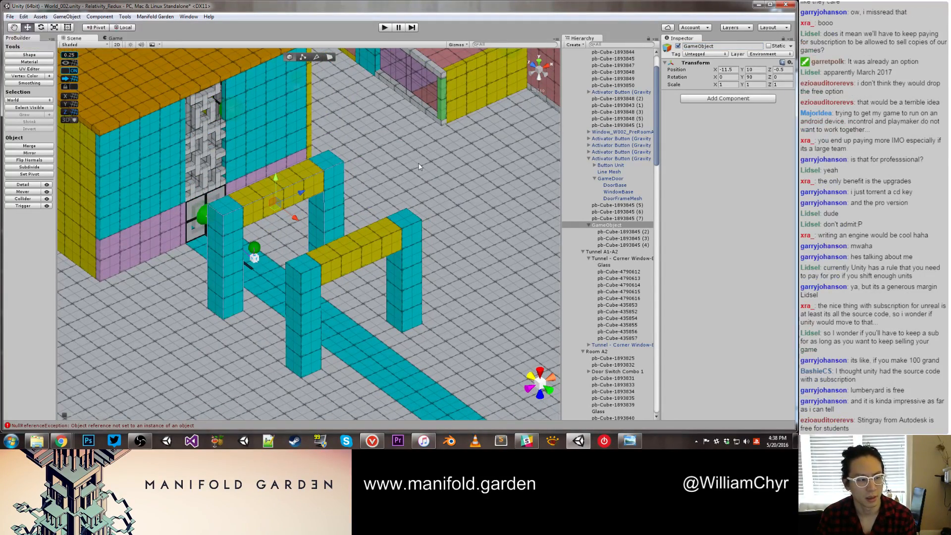
left_click_drag(418, 167, 455, 164, "alt")
scroll(454, 177, "up", 4)
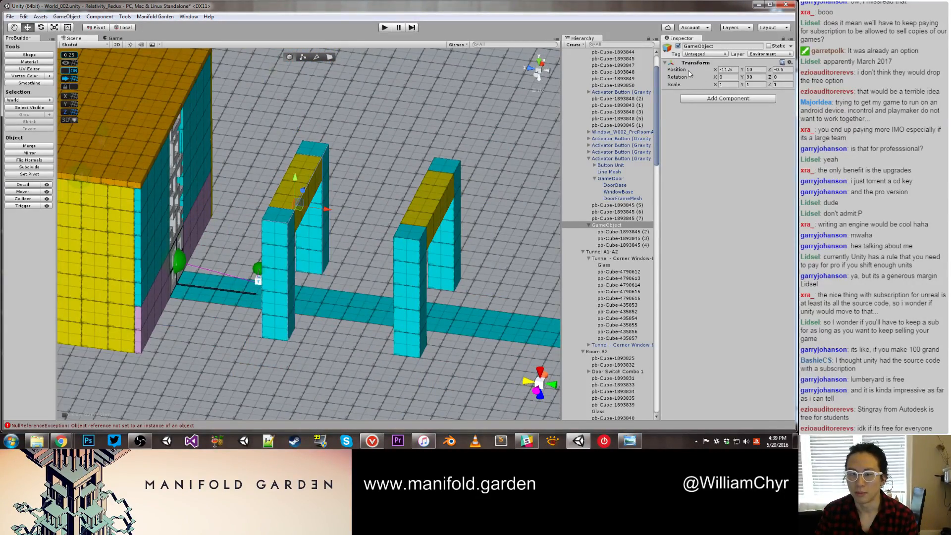
left_click(720, 46)
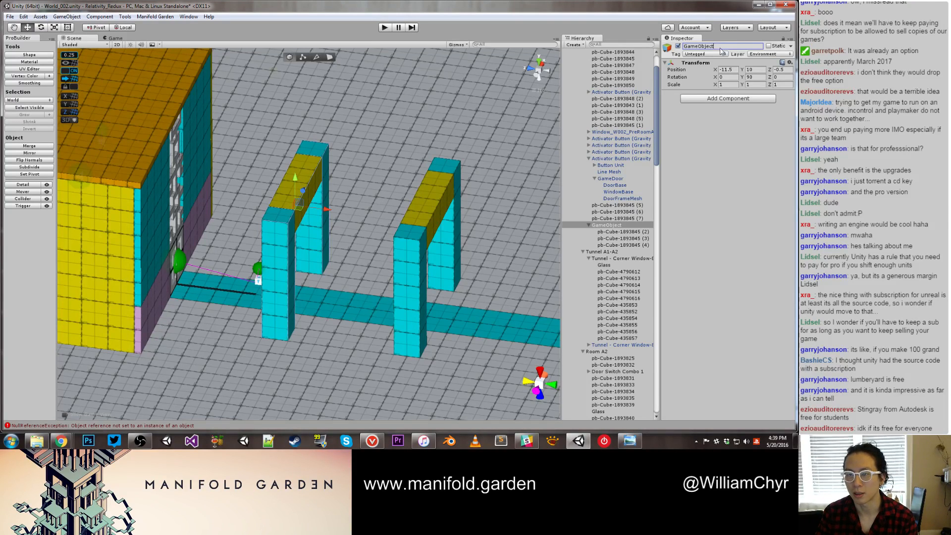
type("Arc")
key("Return")
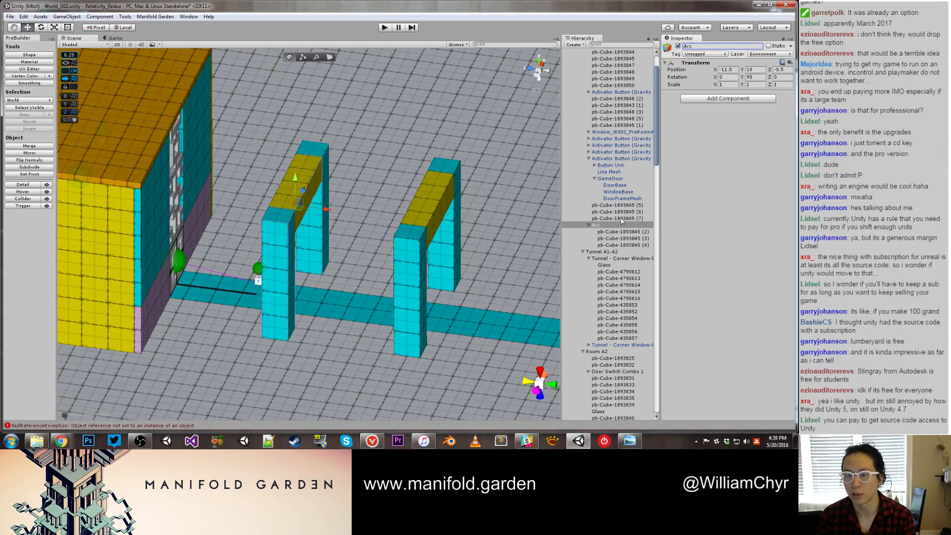
Step: Delete the ungrouped second arch's lintel and both pillars
left_click(441, 208)
scroll(441, 208, "up", 1)
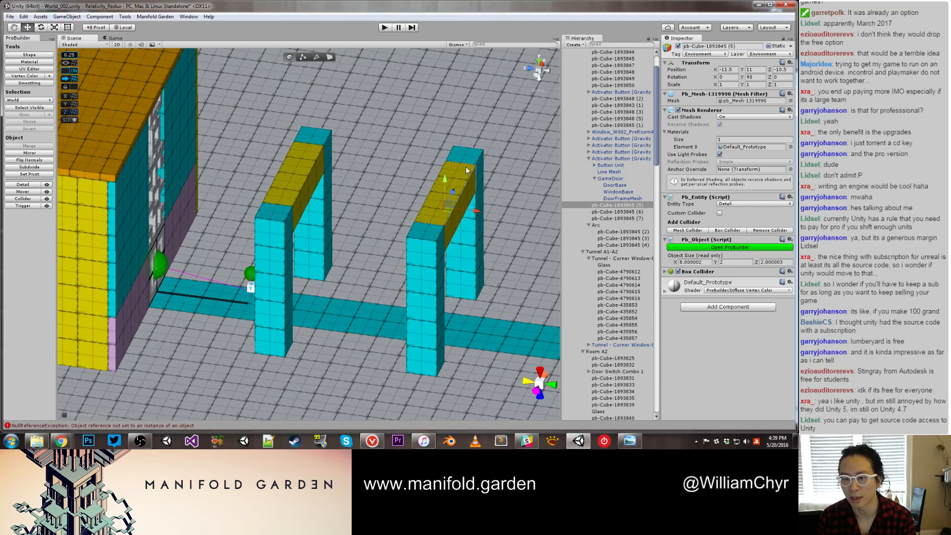
left_click(477, 163, "shift")
left_click(424, 264, "shift")
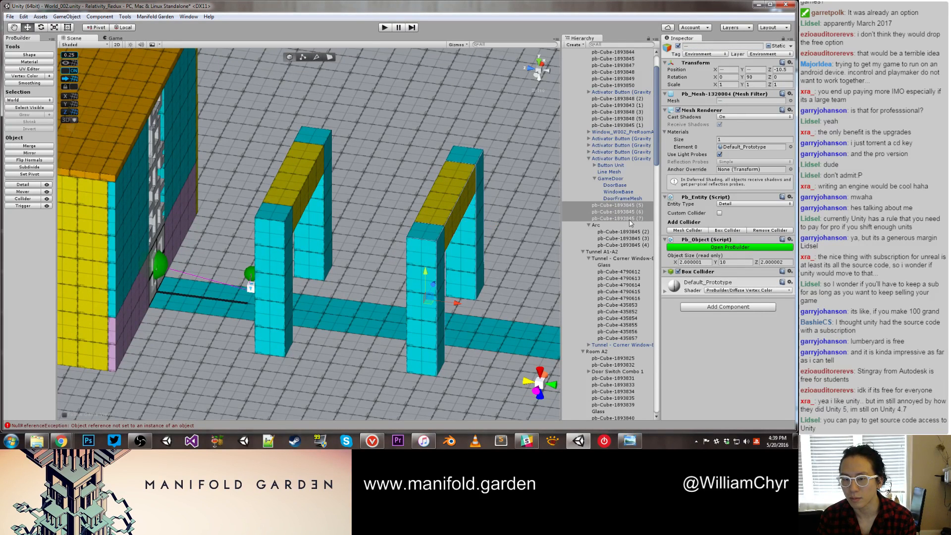
right_click(629, 214)
left_click(648, 258)
Step: Duplicate the Arc group and move the copy along the path to Z -10.5
left_click(596, 205)
key("ctrl+d")
left_click_drag(328, 210, 423, 237)
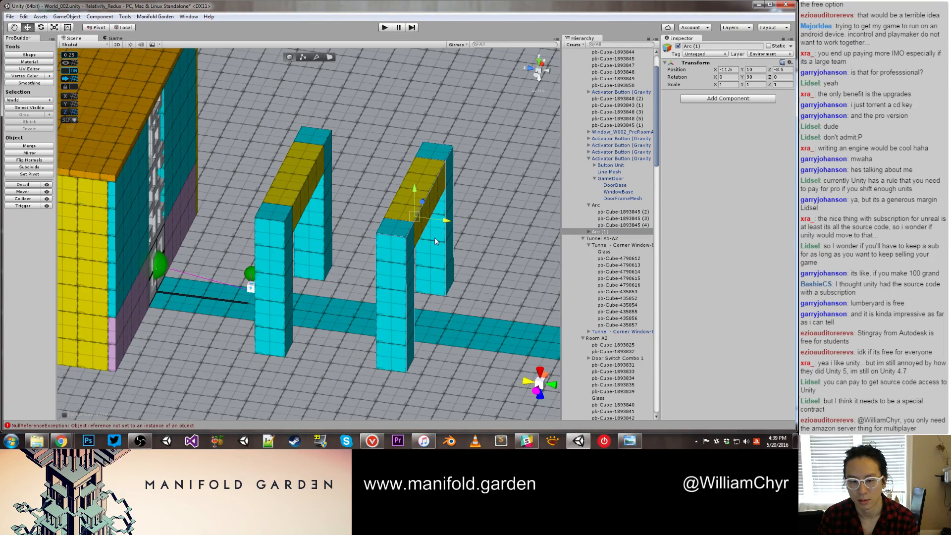
left_click_drag(445, 220, 476, 224)
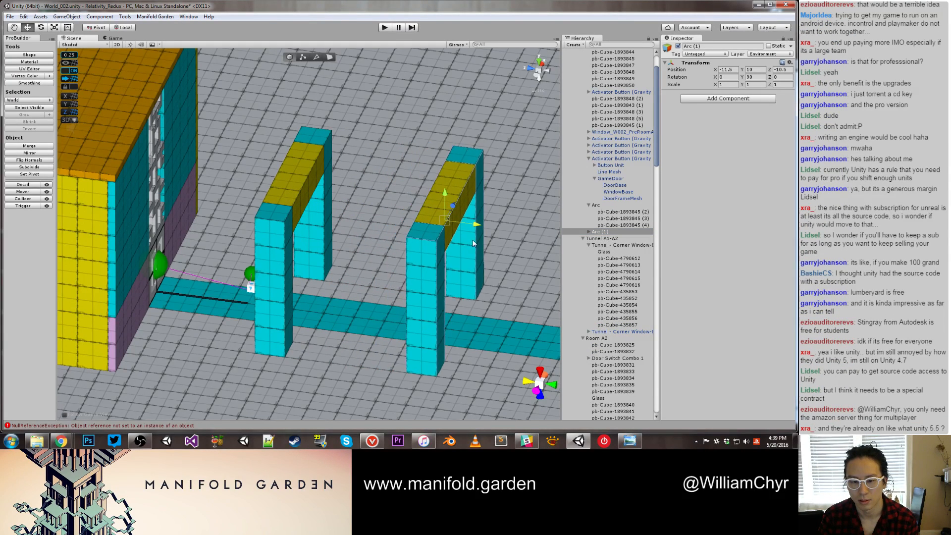
Step: Examine the placement of the two arches along the path in relation to the room and its doorway
scroll(264, 245, "down", 5)
scroll(263, 242, "down", 2)
left_click_drag(263, 242, 211, 270, "alt")
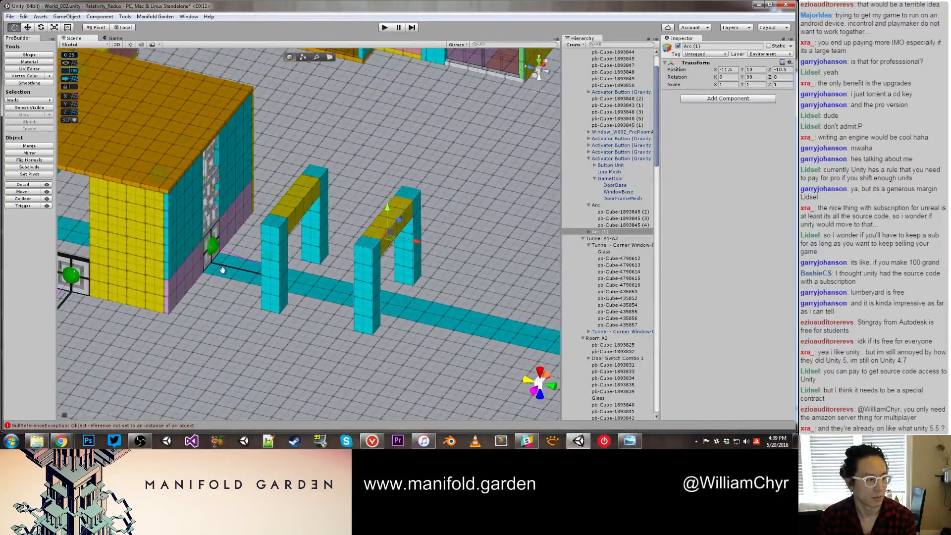
middle_click_drag(212, 270, 254, 247)
scroll(254, 246, "up", 2)
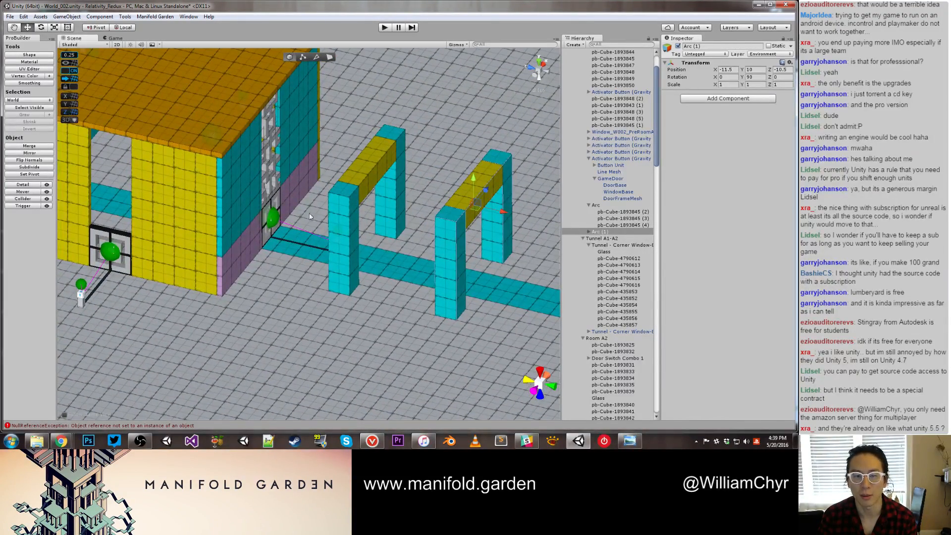
left_click(345, 211)
left_click(575, 211)
left_click_drag(322, 203, 227, 221, "alt")
middle_click_drag(227, 221, 272, 225)
left_click_drag(271, 227, 277, 236, "alt")
scroll(352, 218, "down", 4)
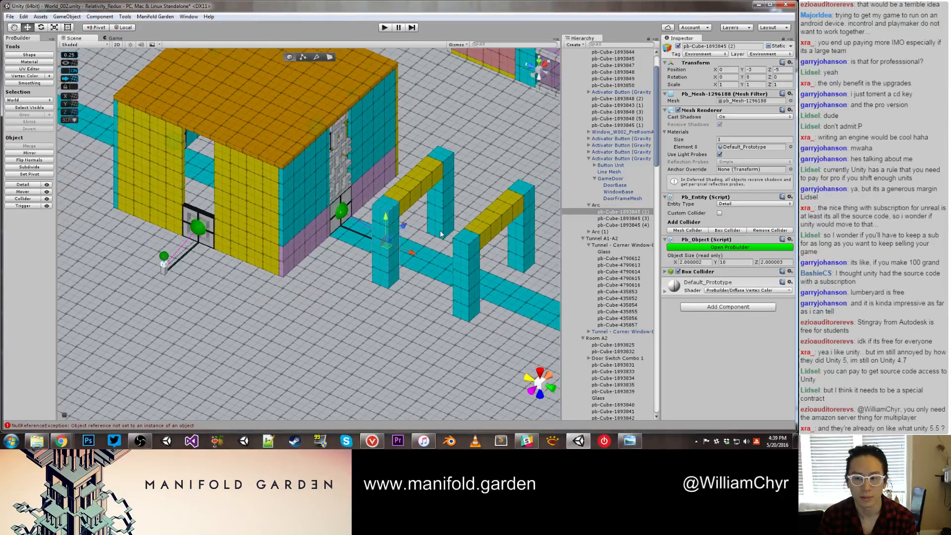
Step: Duplicate the first Arc group and rotate the copy to 180 degrees around Y
left_click(577, 205)
key("ctrl+d")
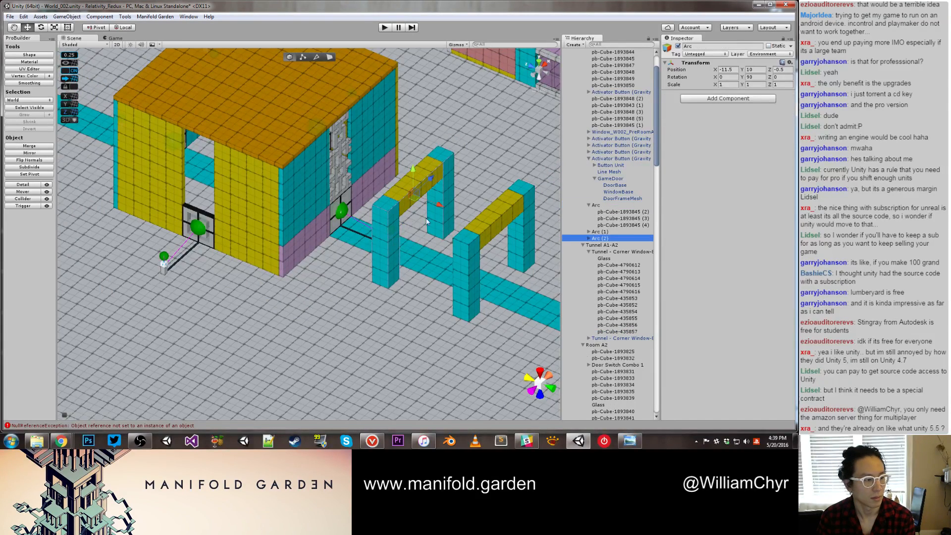
key("e")
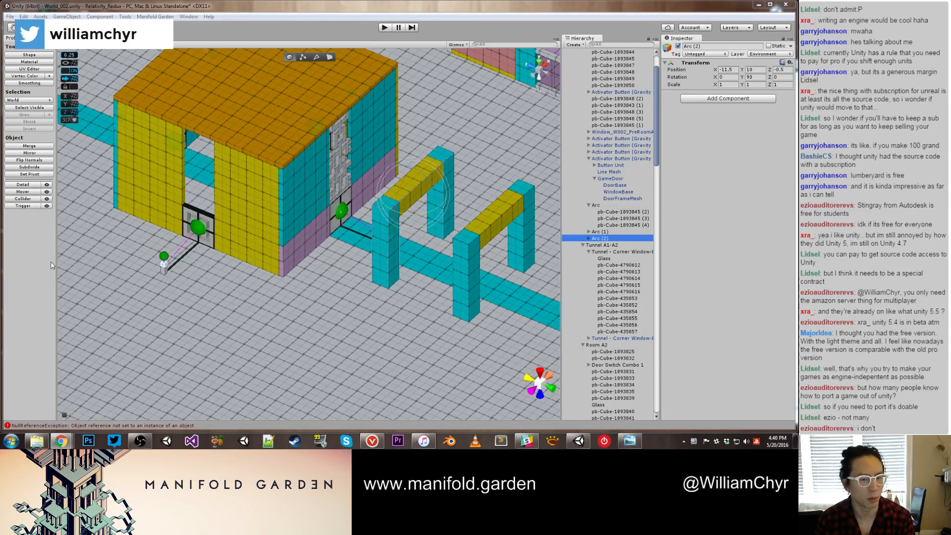
left_click(420, 212)
left_click_drag(425, 211, 353, 208, "ctrl")
Step: Move the rotated arch copy outside the doorway in the room's yellow wall, to X -31.75, Z 19
key("w")
left_click_drag(434, 205, 336, 239)
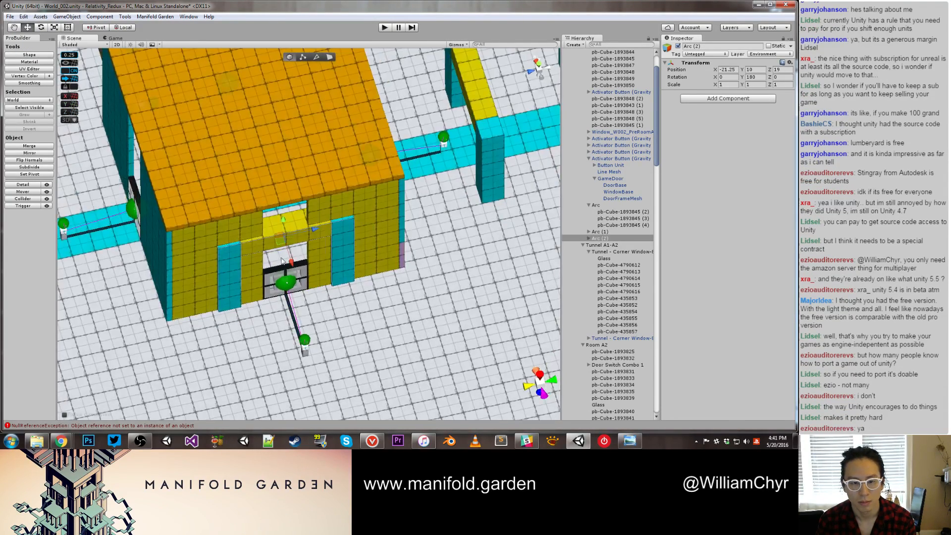
left_click_drag(283, 259, 351, 245)
left_click_drag(371, 193, 436, 203)
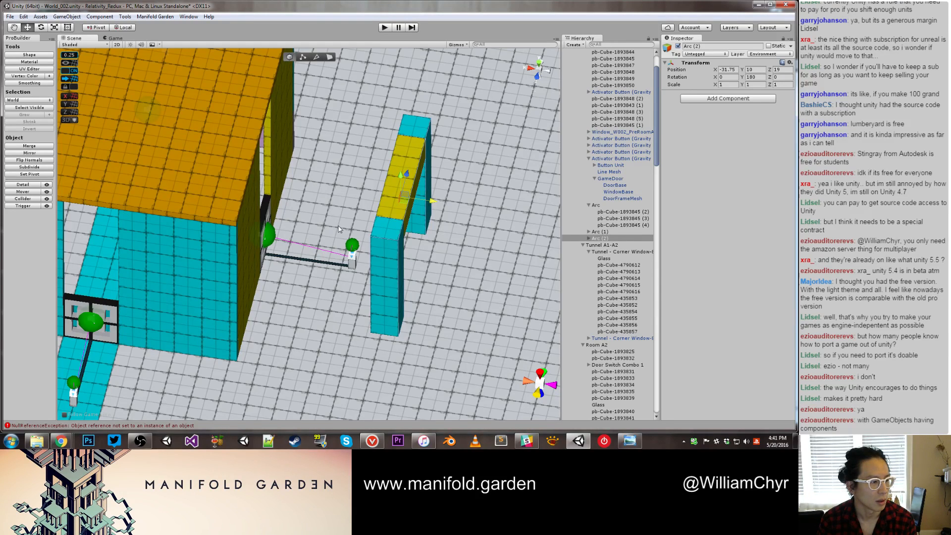
Step: Duplicate the arch outside the yellow wall's doorway and move the copy farther from the room to X -41.75
scroll(338, 229, "down", 1)
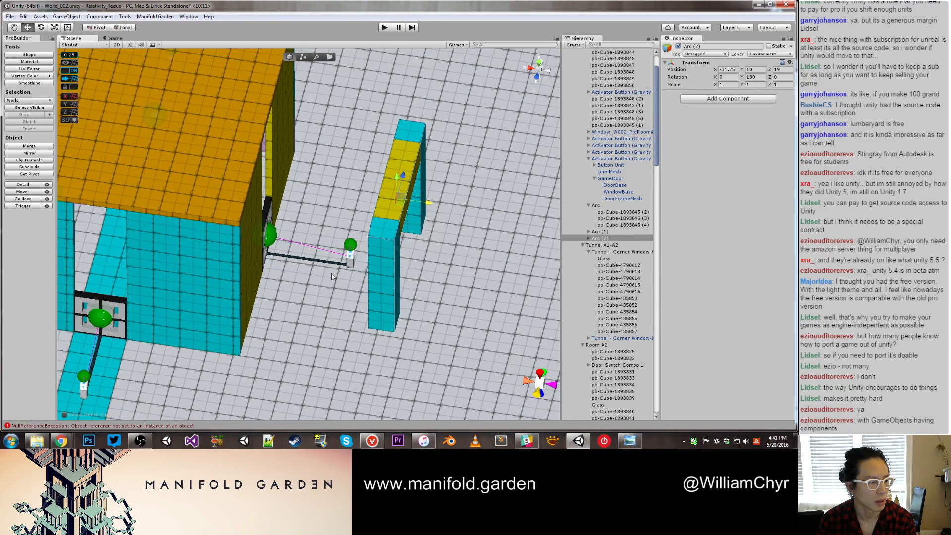
scroll(328, 280, "up", 1)
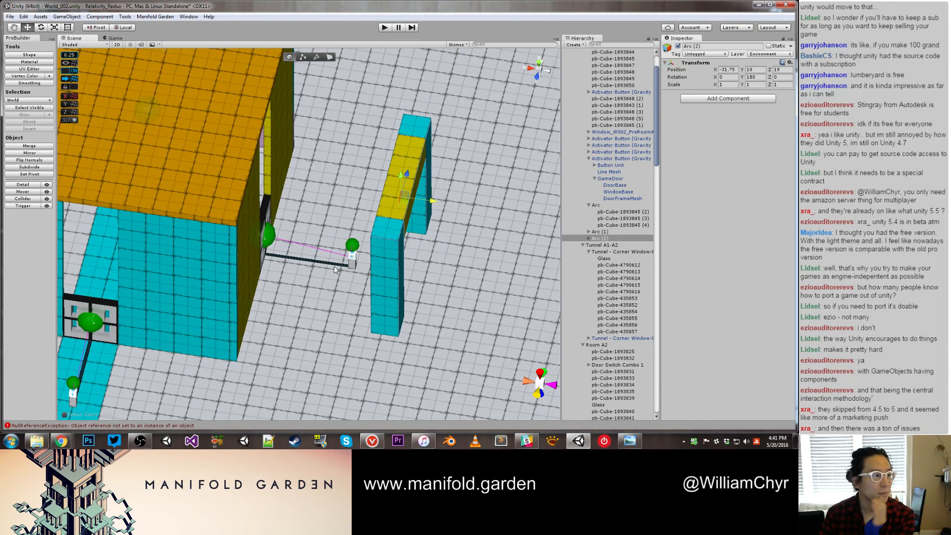
scroll(336, 270, "up", 1)
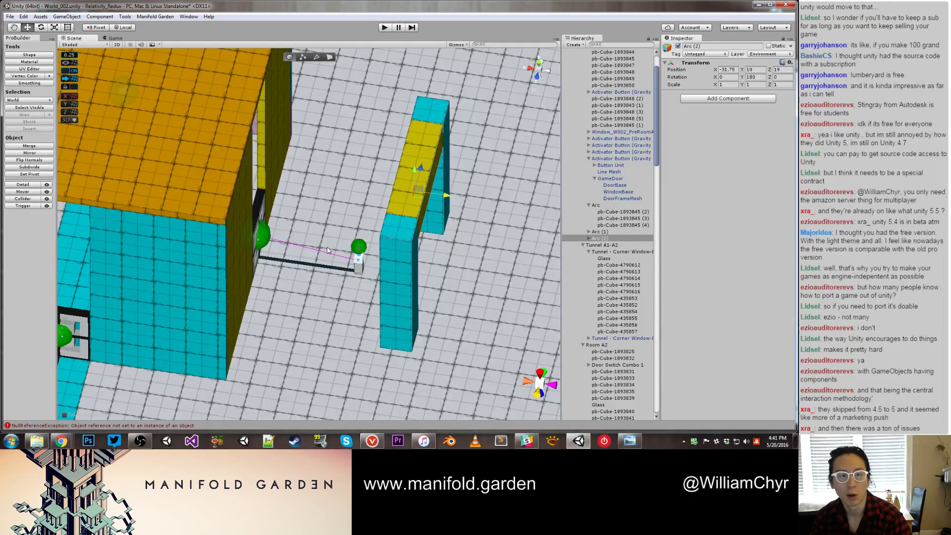
scroll(317, 210, "down", 3)
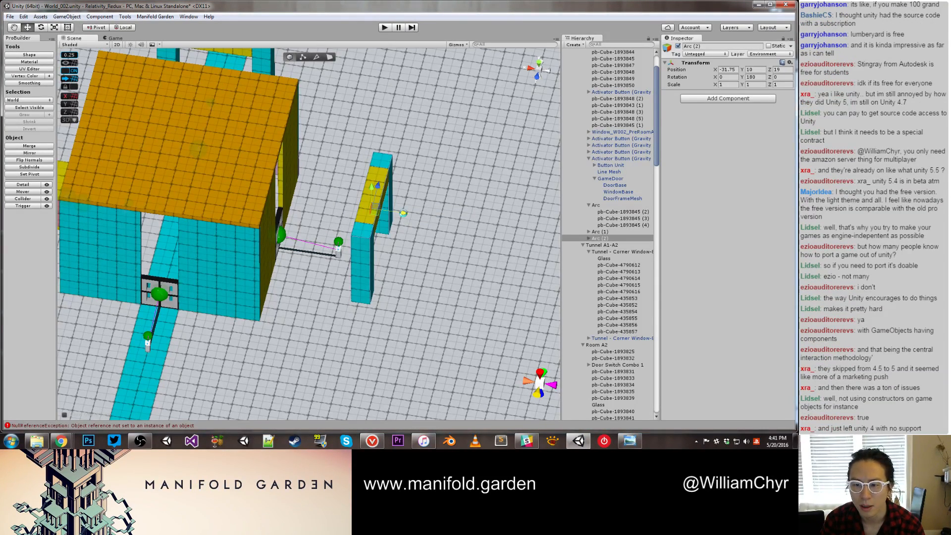
left_click_drag(404, 217, 490, 242)
key("ctrl+z")
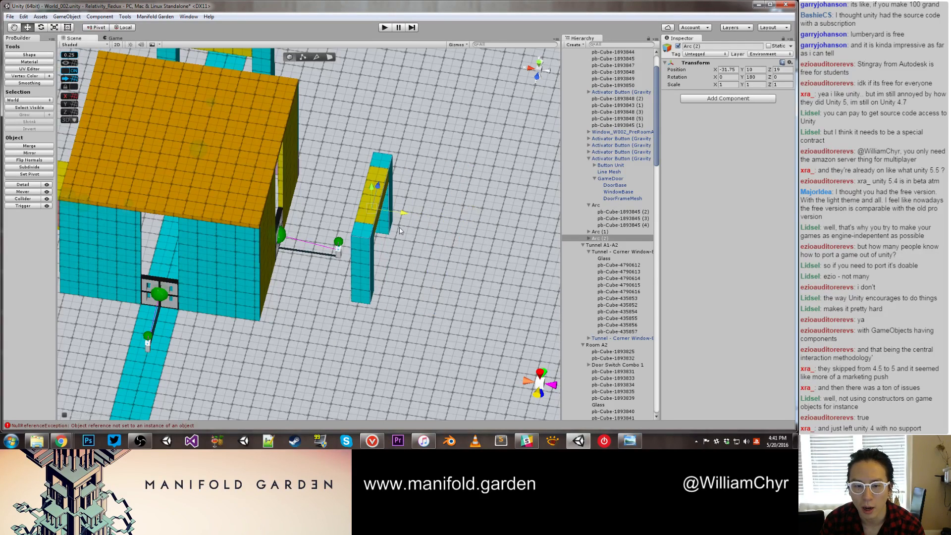
key("ctrl+d")
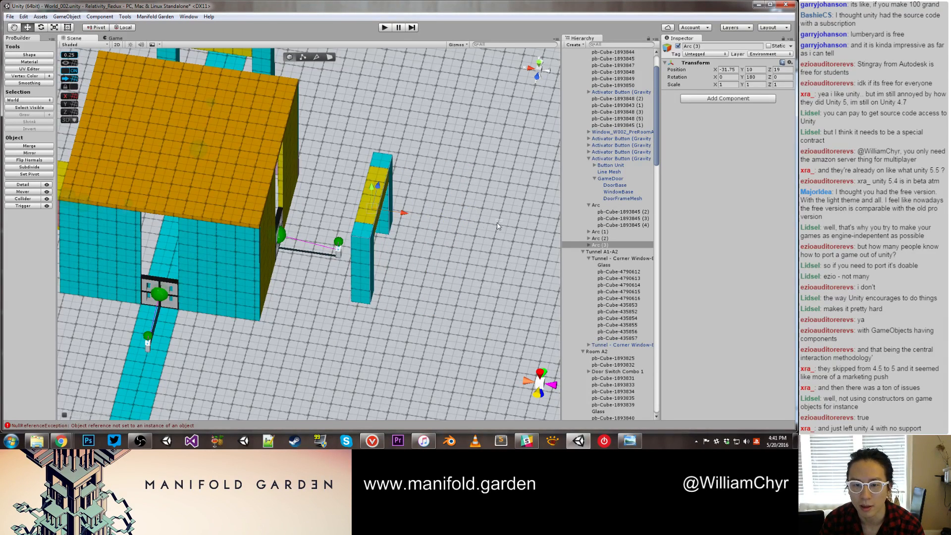
left_click_drag(404, 214, 497, 247)
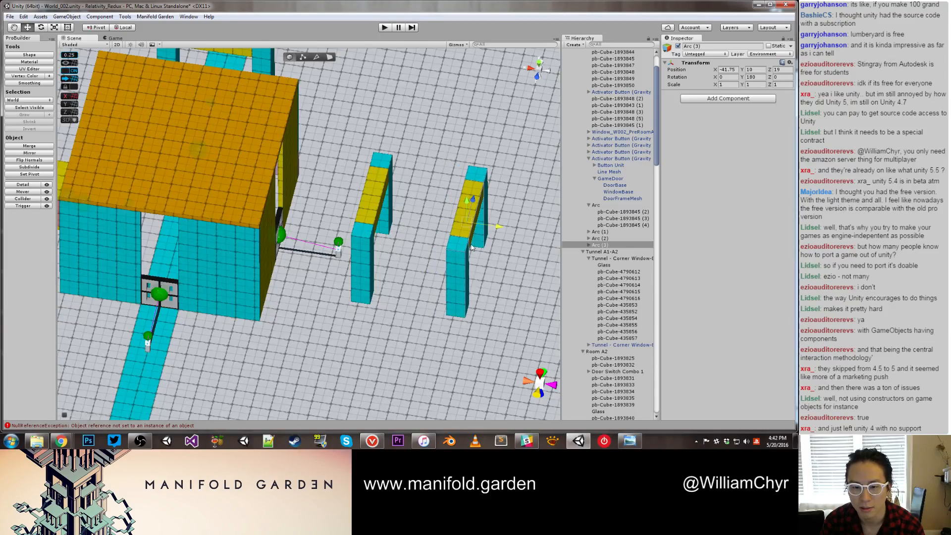
Step: Duplicate one pillar of the arch nearest the doorway in the room's yellow wall
scroll(465, 249, "down", 7)
left_click_drag(433, 278, 326, 245, "alt")
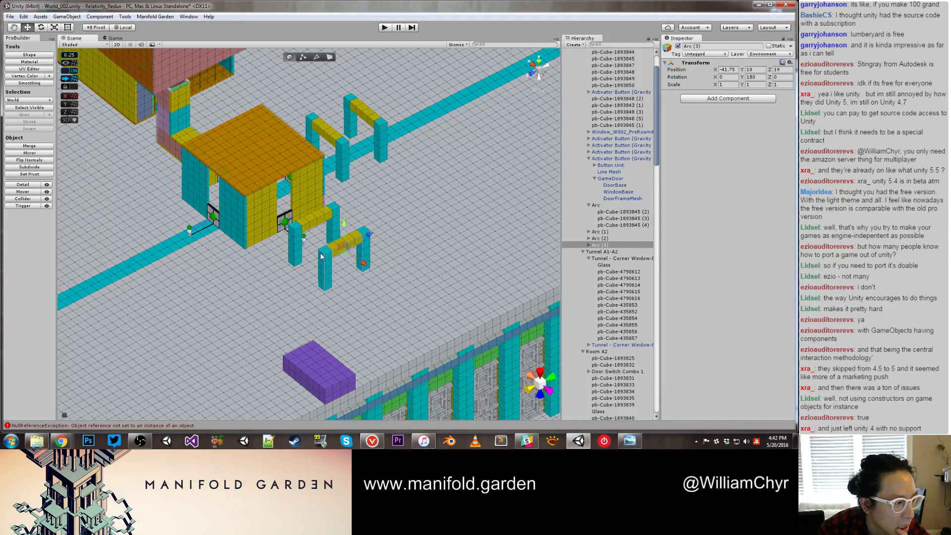
scroll(322, 192, "up", 7)
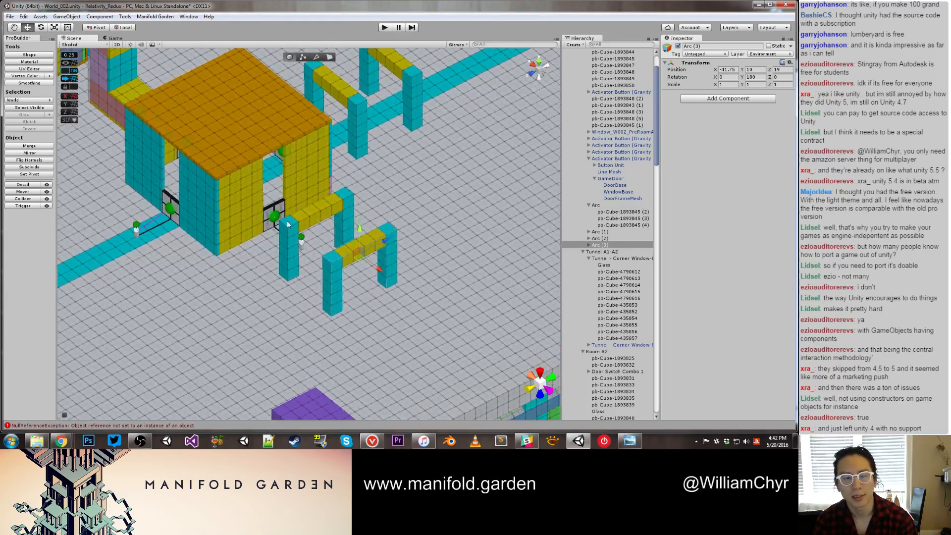
left_click(290, 240)
left_click_drag(326, 207, 312, 235, "alt")
key("ctrl+d")
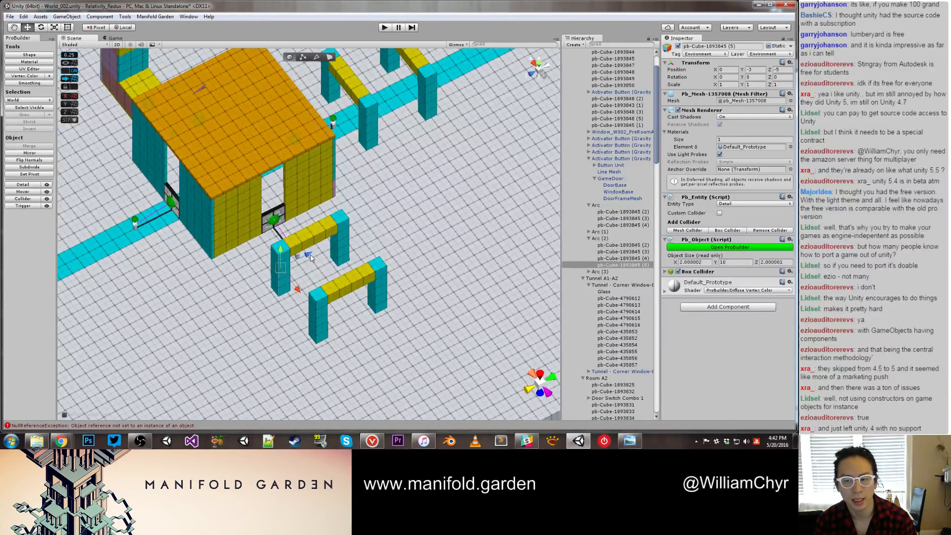